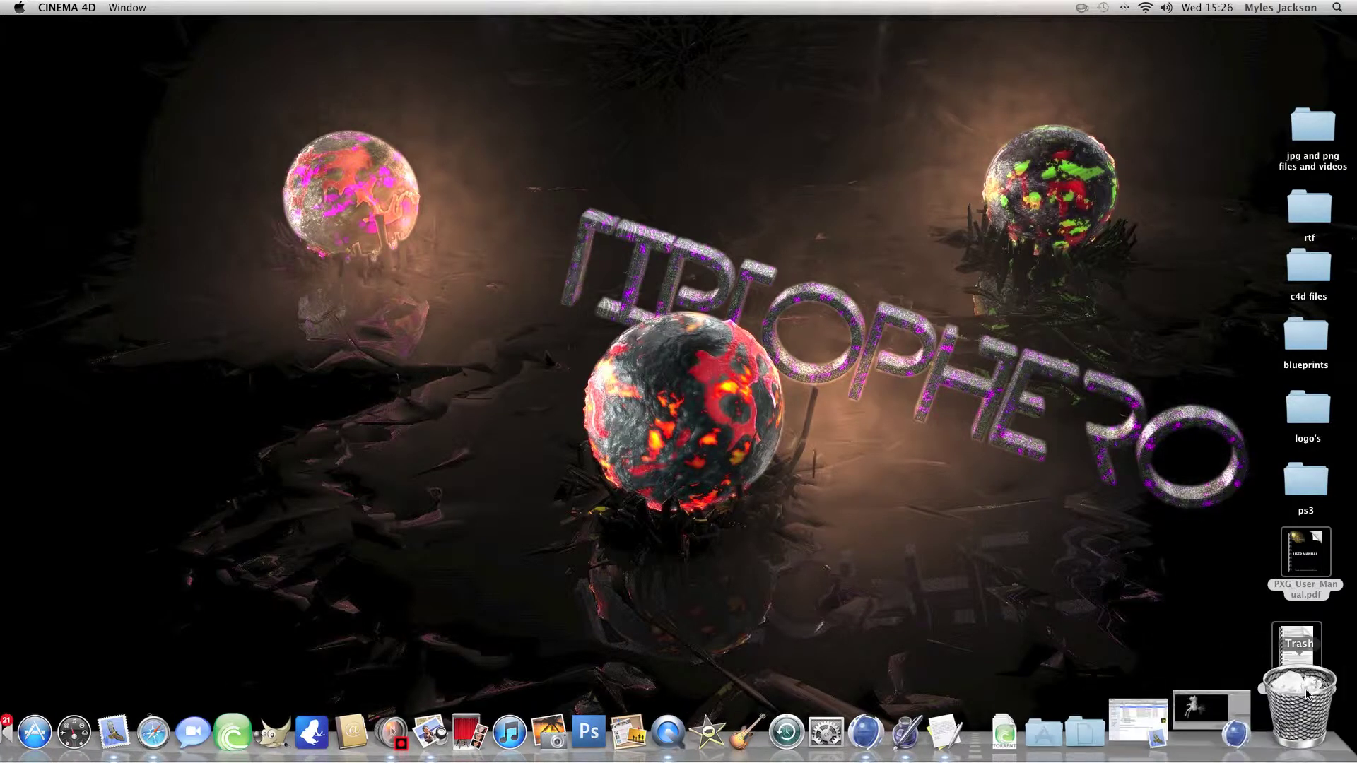
# Bring up the finished character in Cinema 4D and render it in the viewport from the front and from behind.
pyautogui.click(1269, 707)
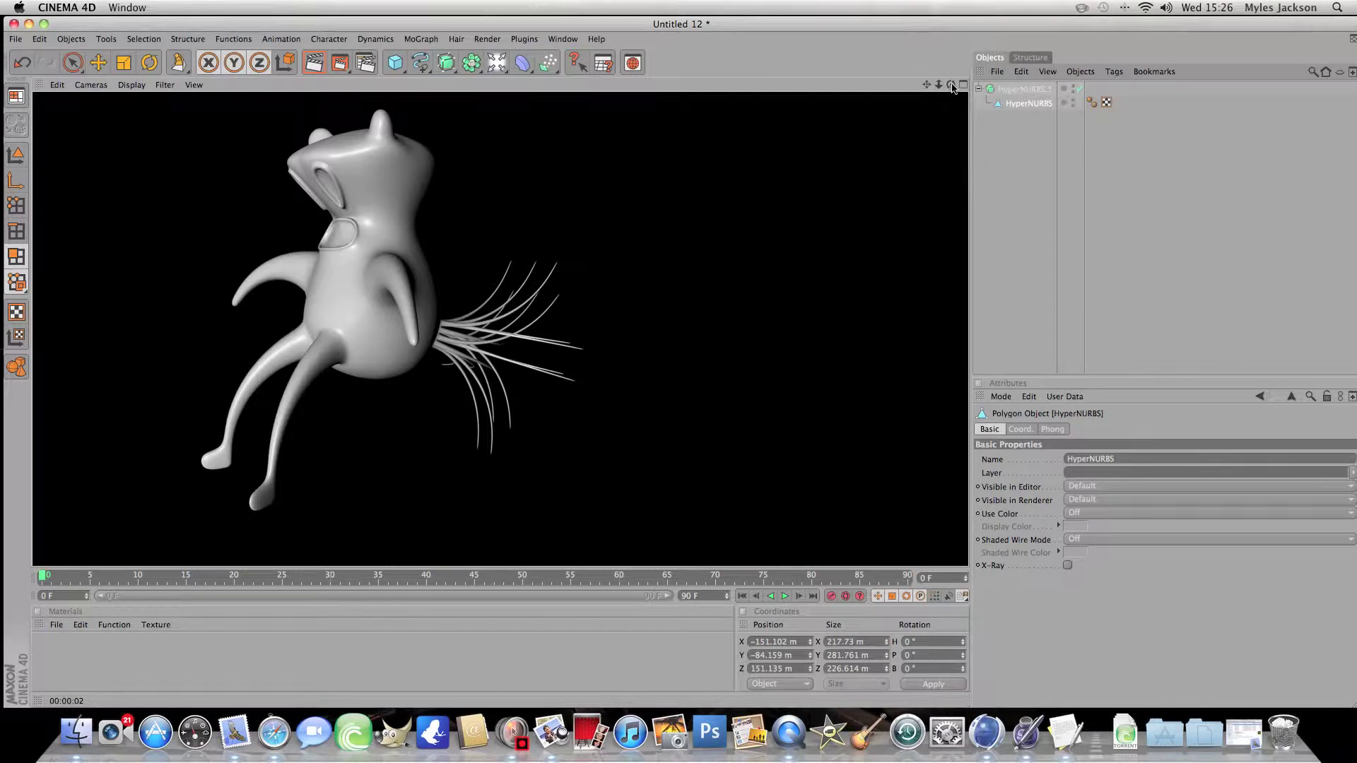
pyautogui.moveTo(952, 84); pyautogui.dragTo(678, 361)
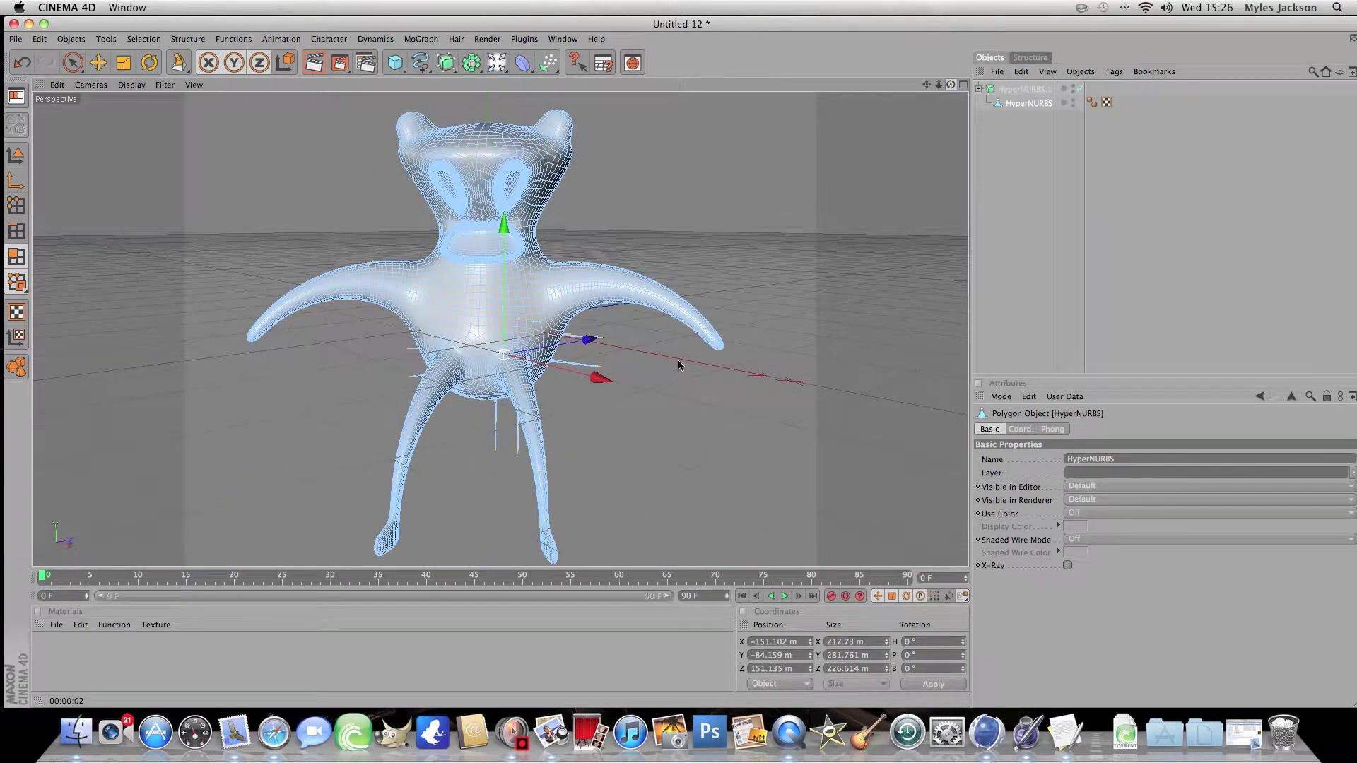
pyautogui.click(316, 62)
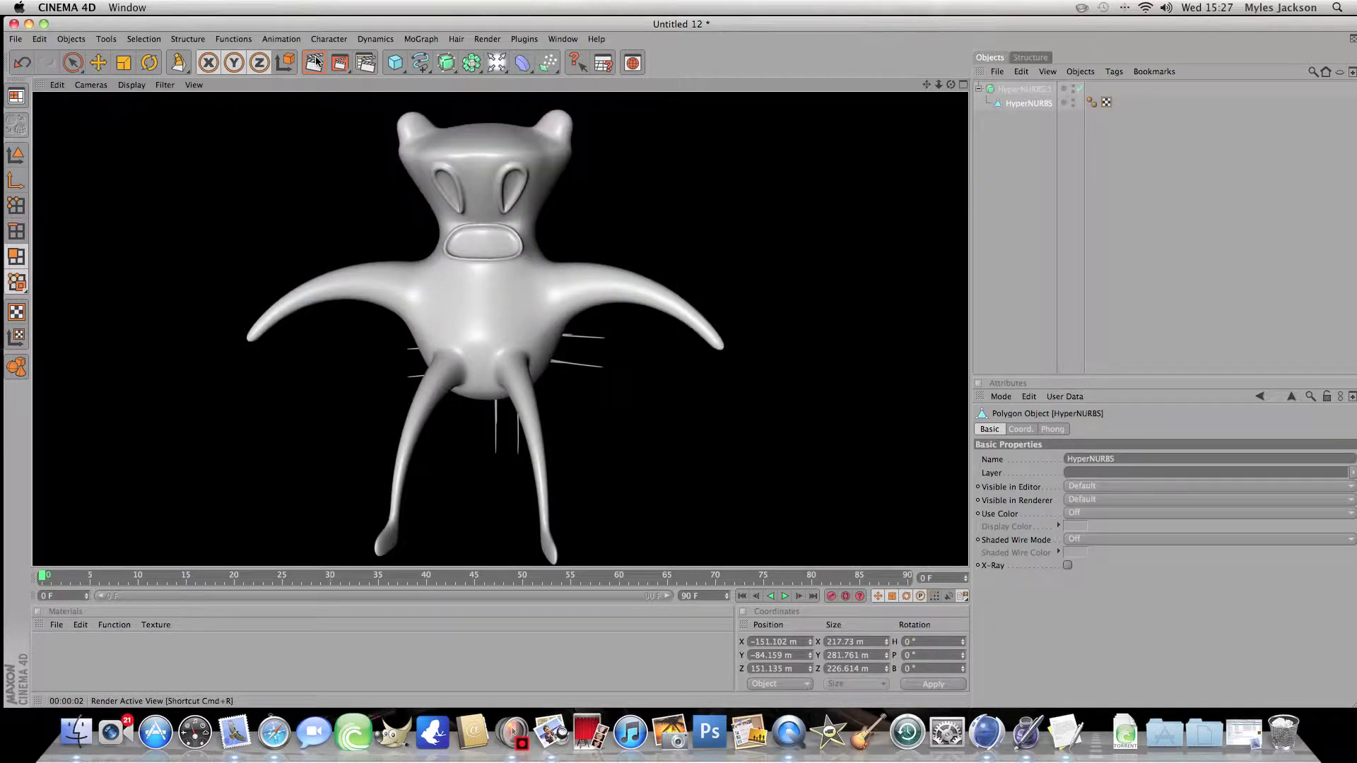
pyautogui.click(576, 196)
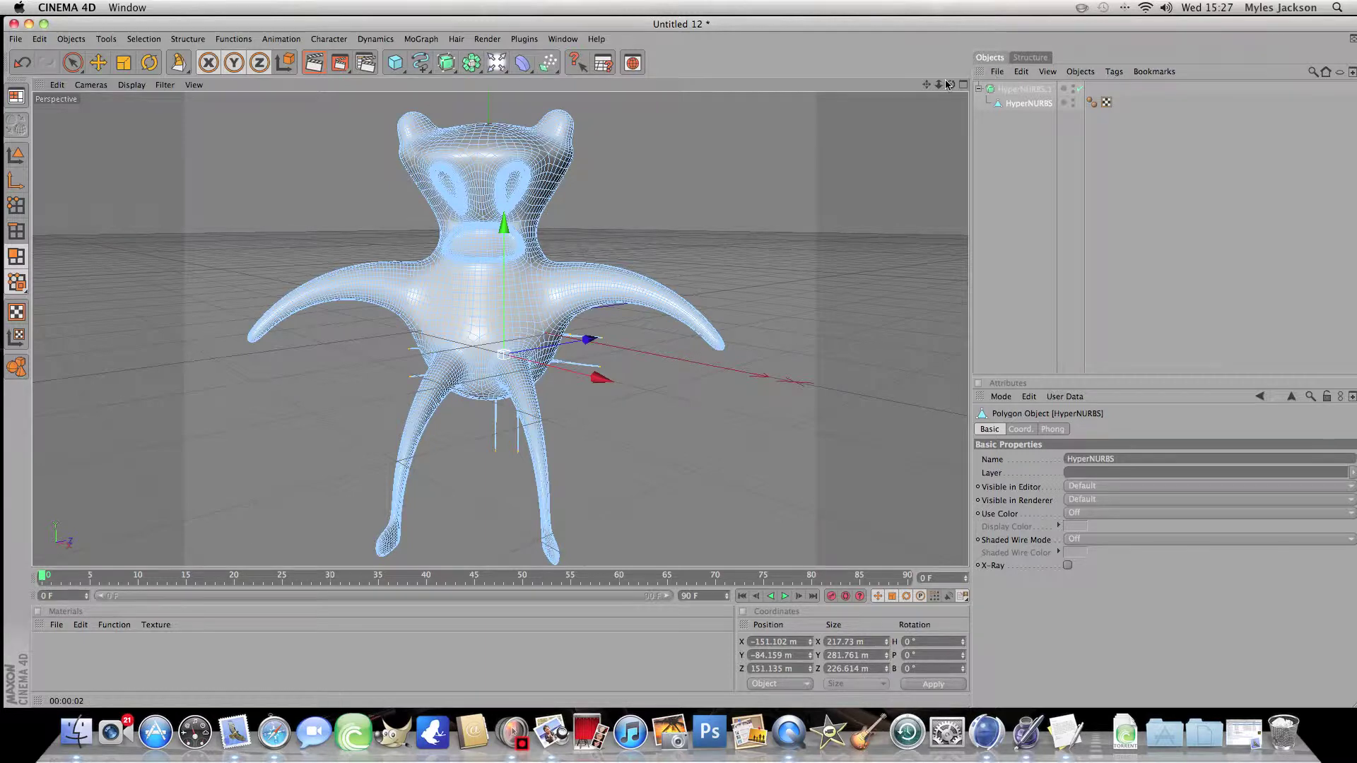
pyautogui.moveTo(947, 84); pyautogui.dragTo(677, 359)
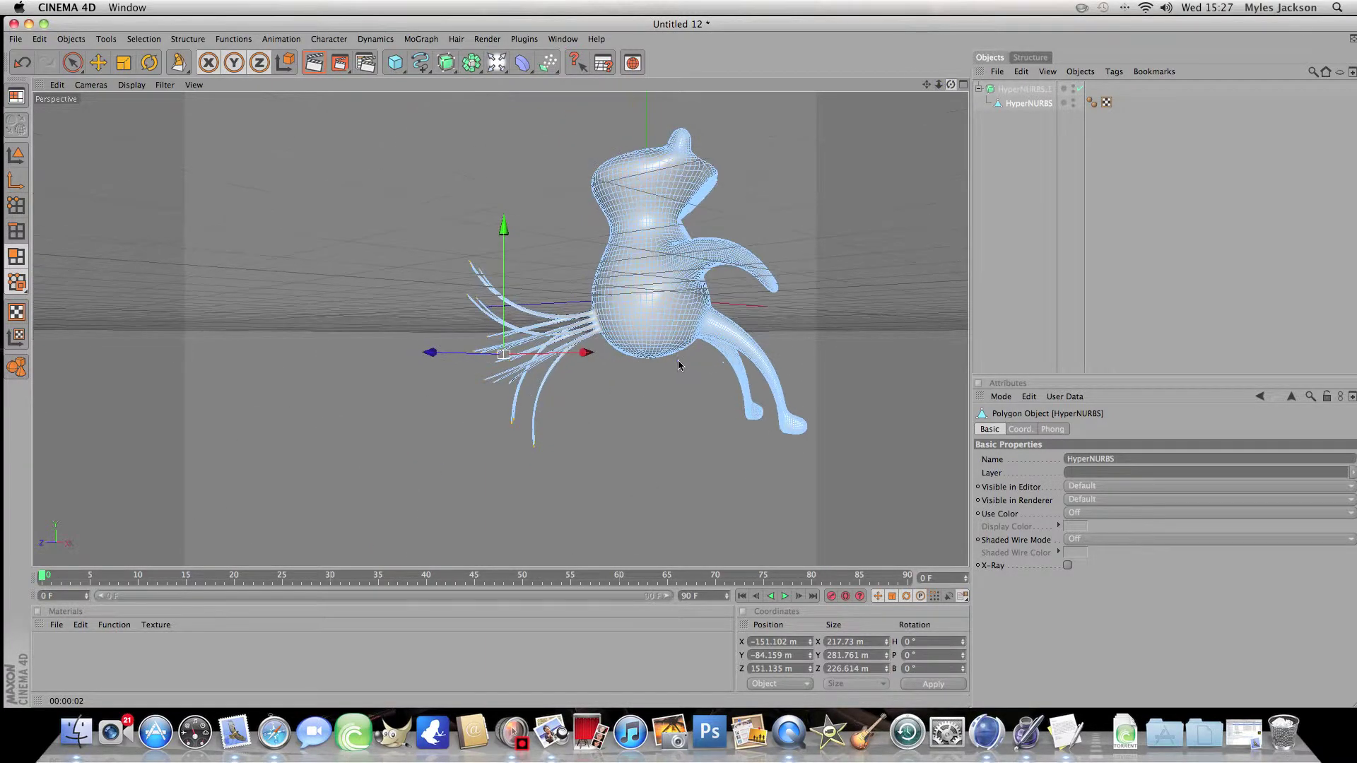
pyautogui.click(316, 63)
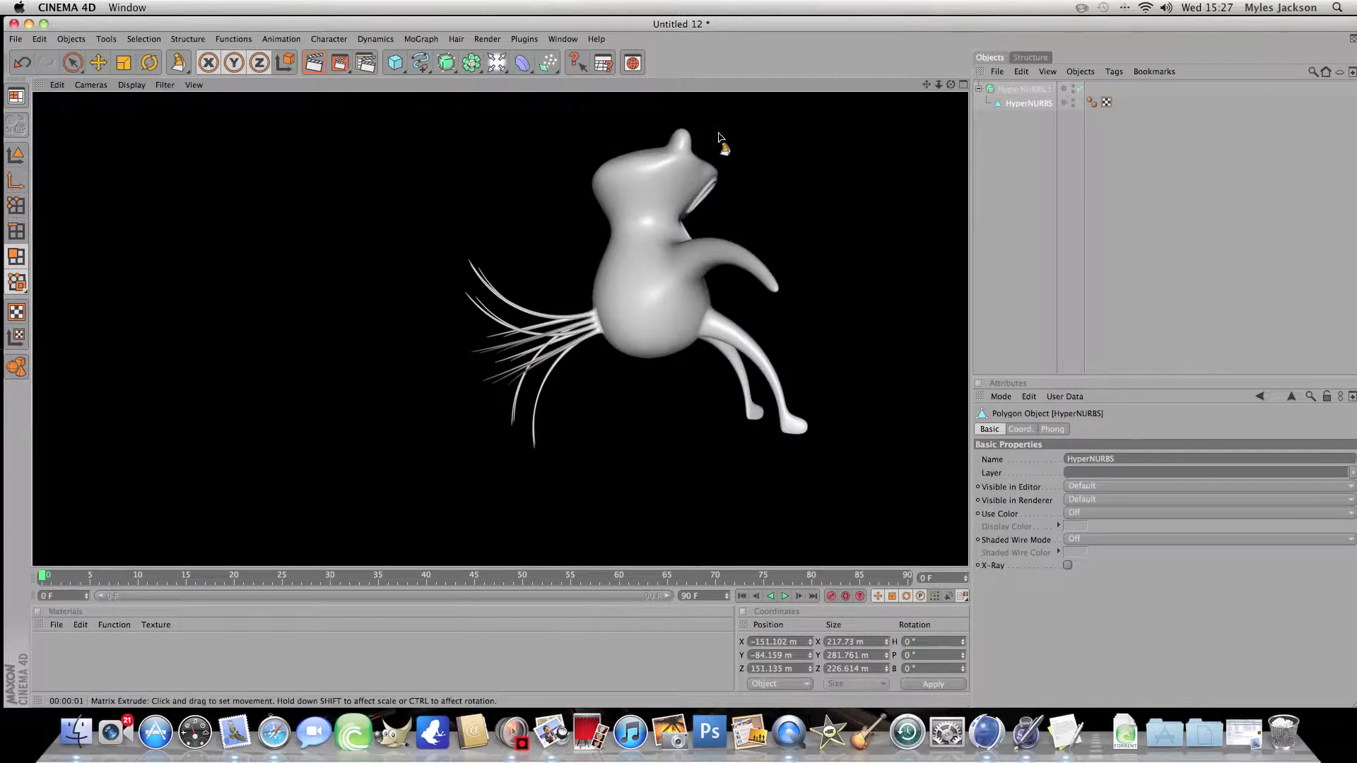
# Start a new scene and add a sphere with 8 segments.
pyautogui.click(20, 41)
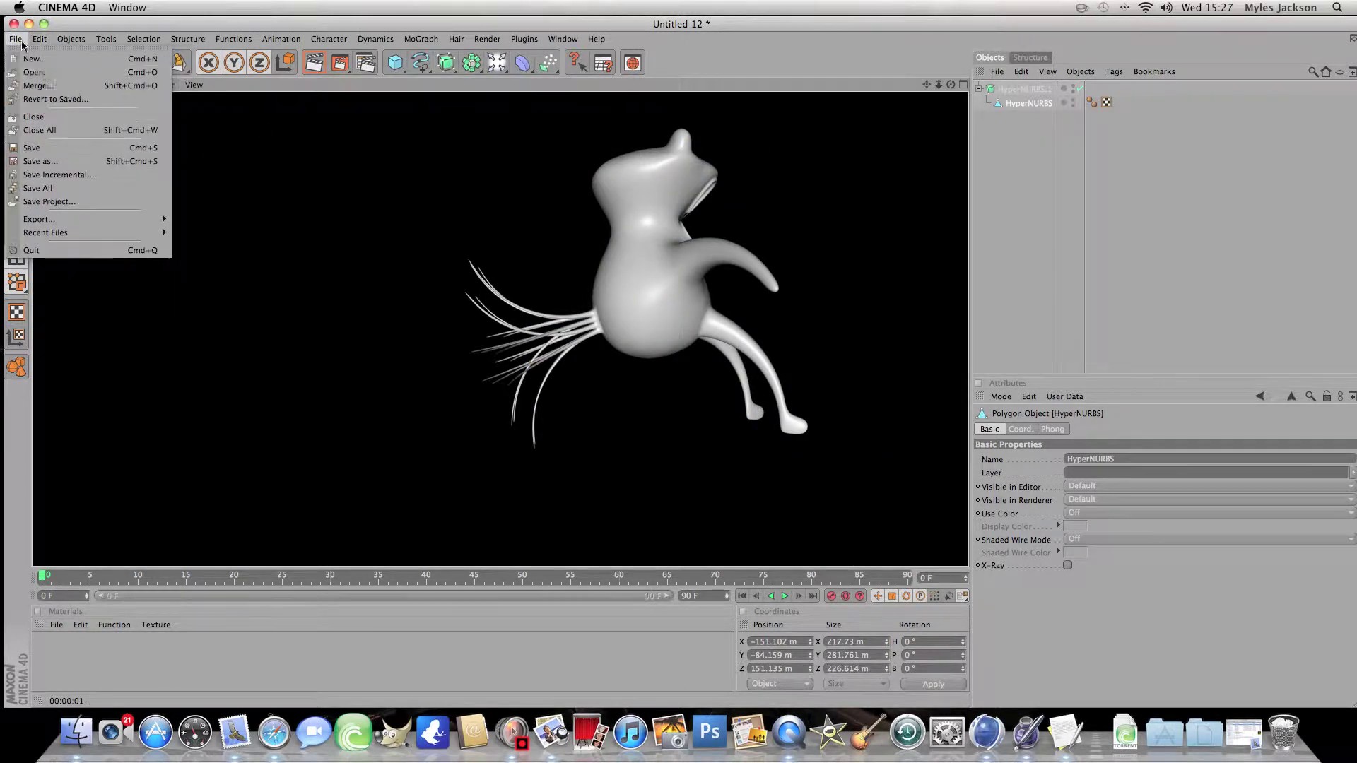
pyautogui.click(33, 59)
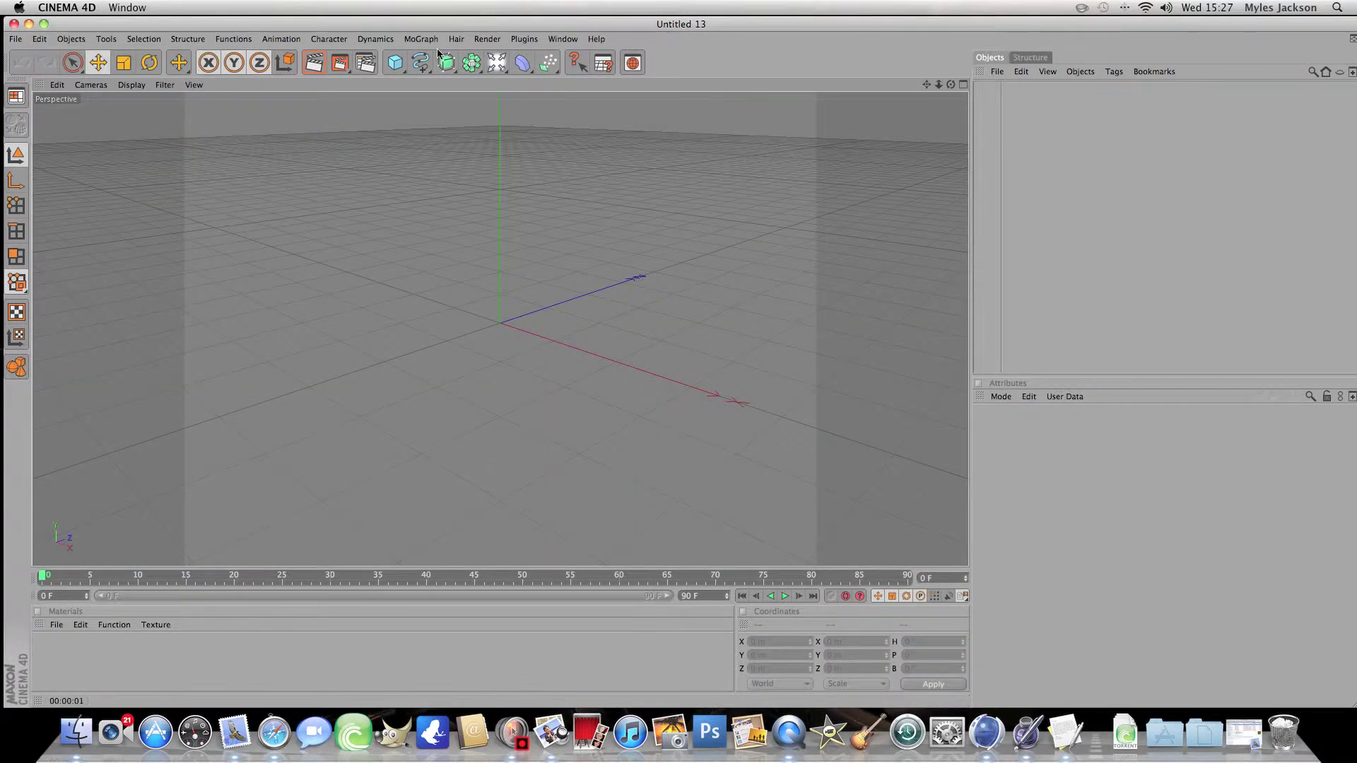
pyautogui.click(398, 63)
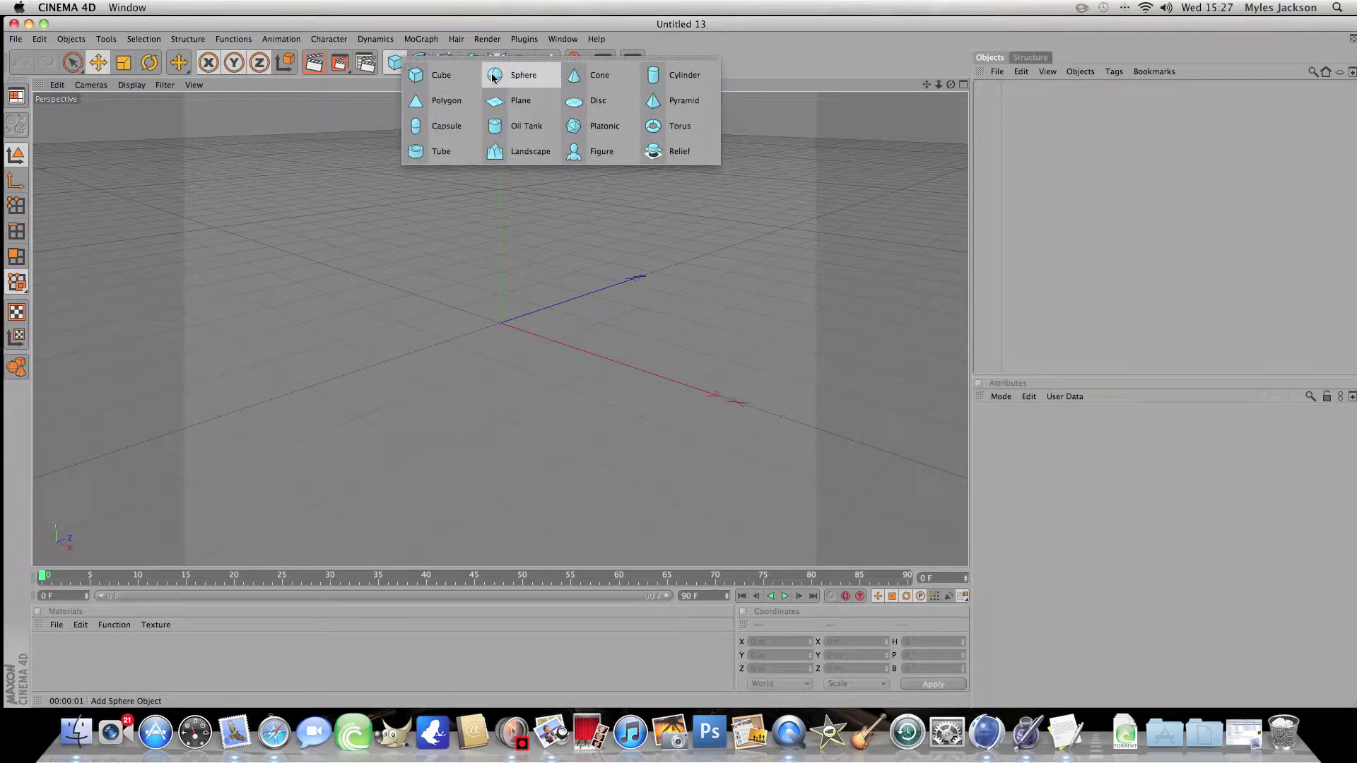
pyautogui.click(538, 75)
pyautogui.click(1085, 473)
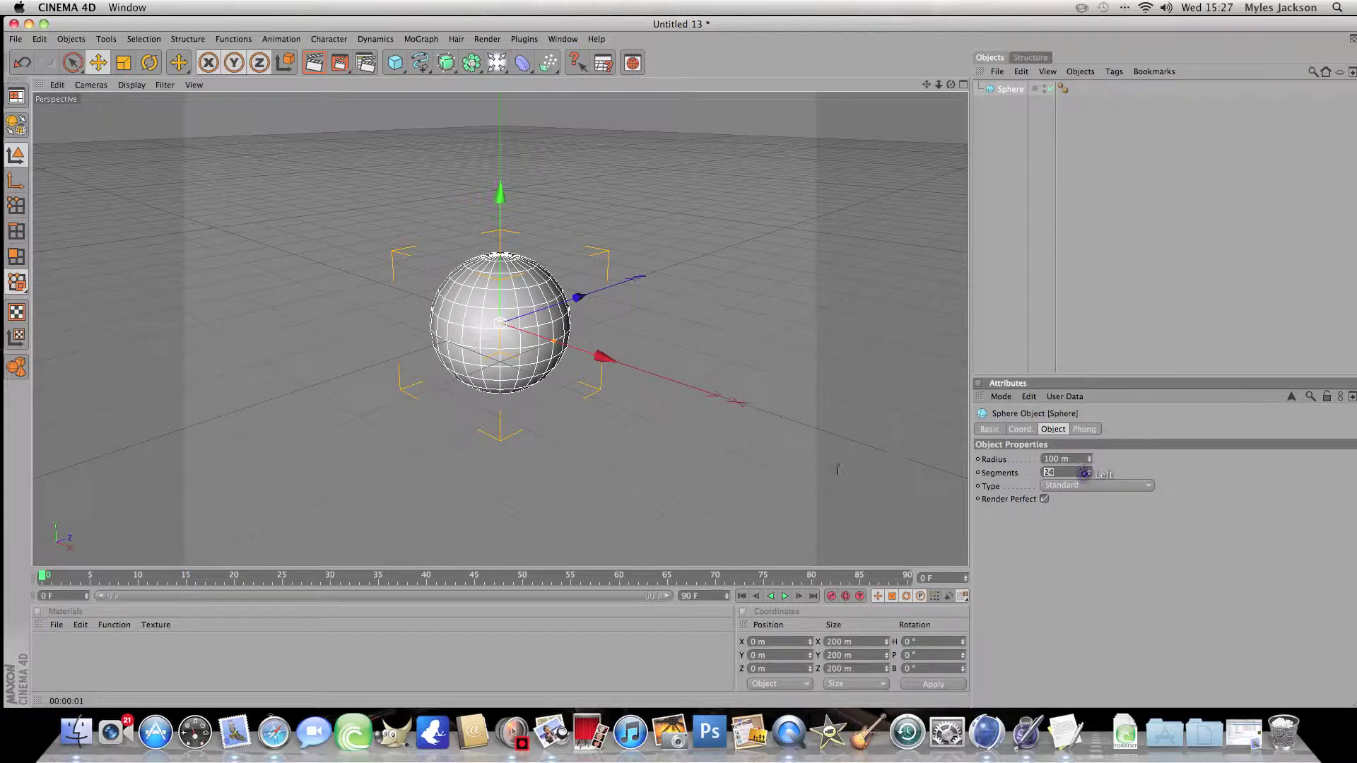
pyautogui.write('8')
pyautogui.press('Return')
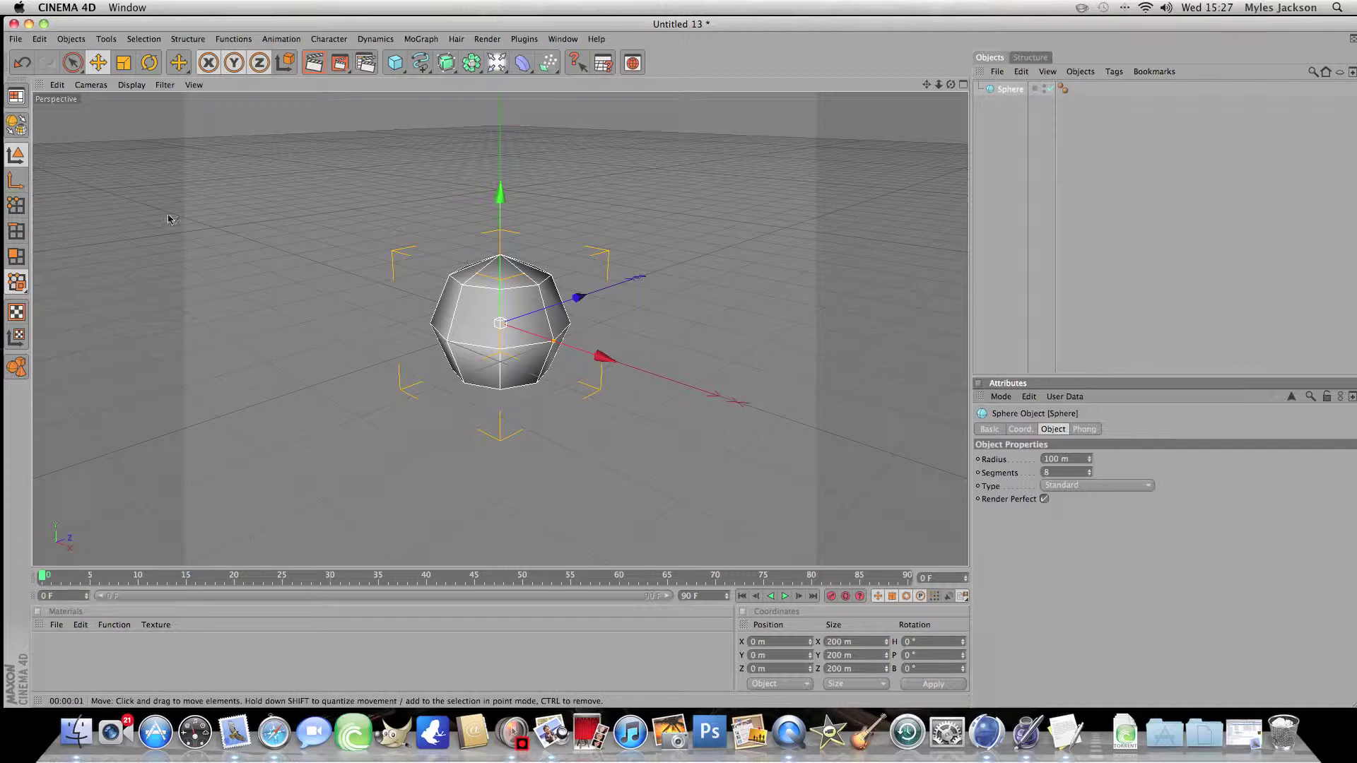
# Make the sphere editable and inset the two opposite side polygons of its upper band by about 5.3 m with Extrude Inner.
pyautogui.click(15, 128)
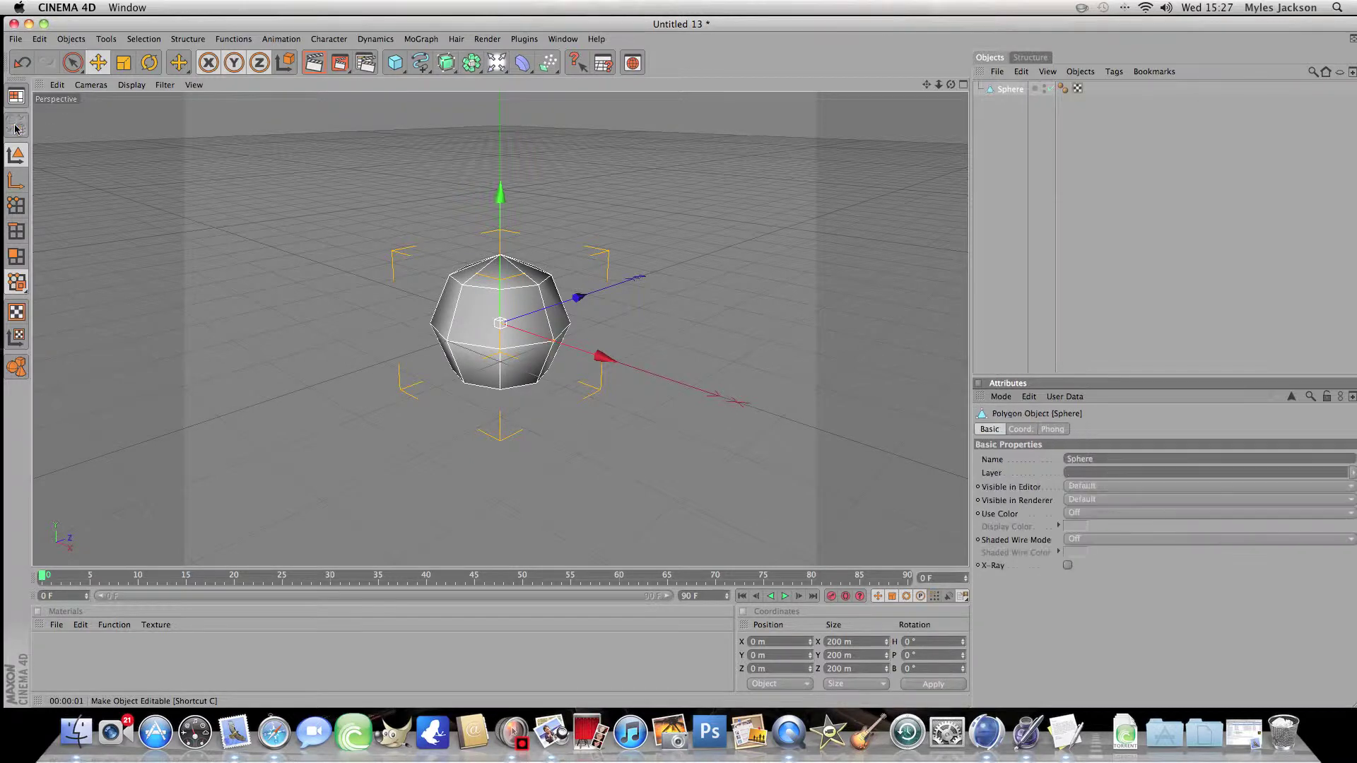
pyautogui.click(14, 257)
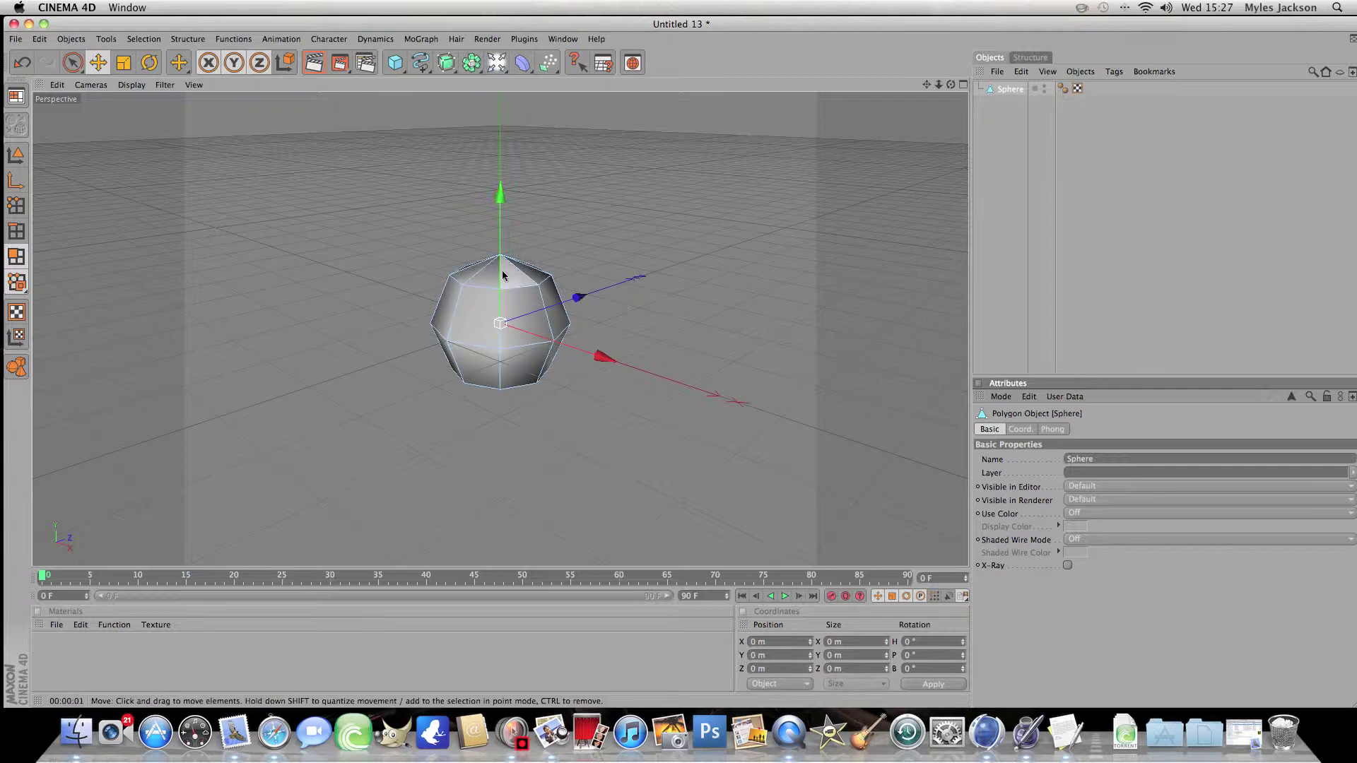
pyautogui.click(443, 308)
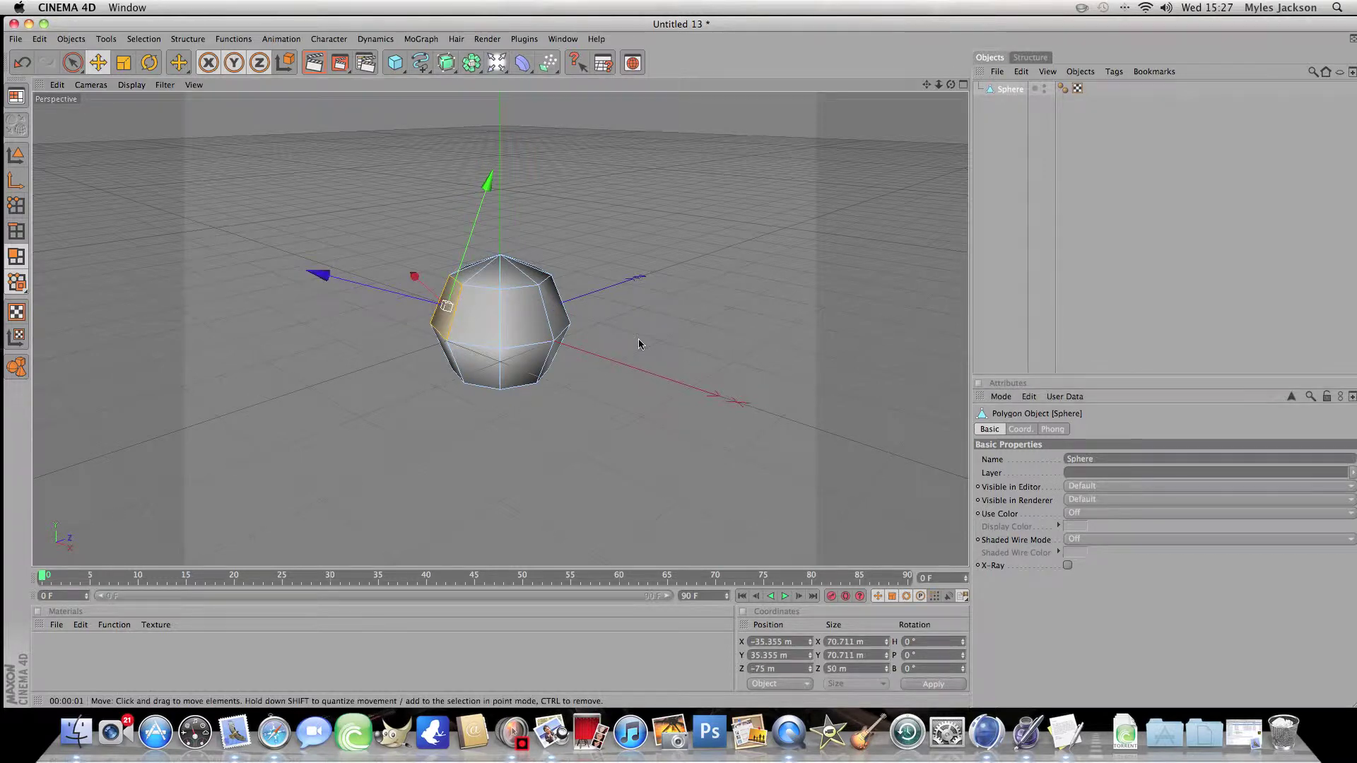
pyautogui.keyDown('shift'); pyautogui.click(558, 316); pyautogui.keyUp('shift')
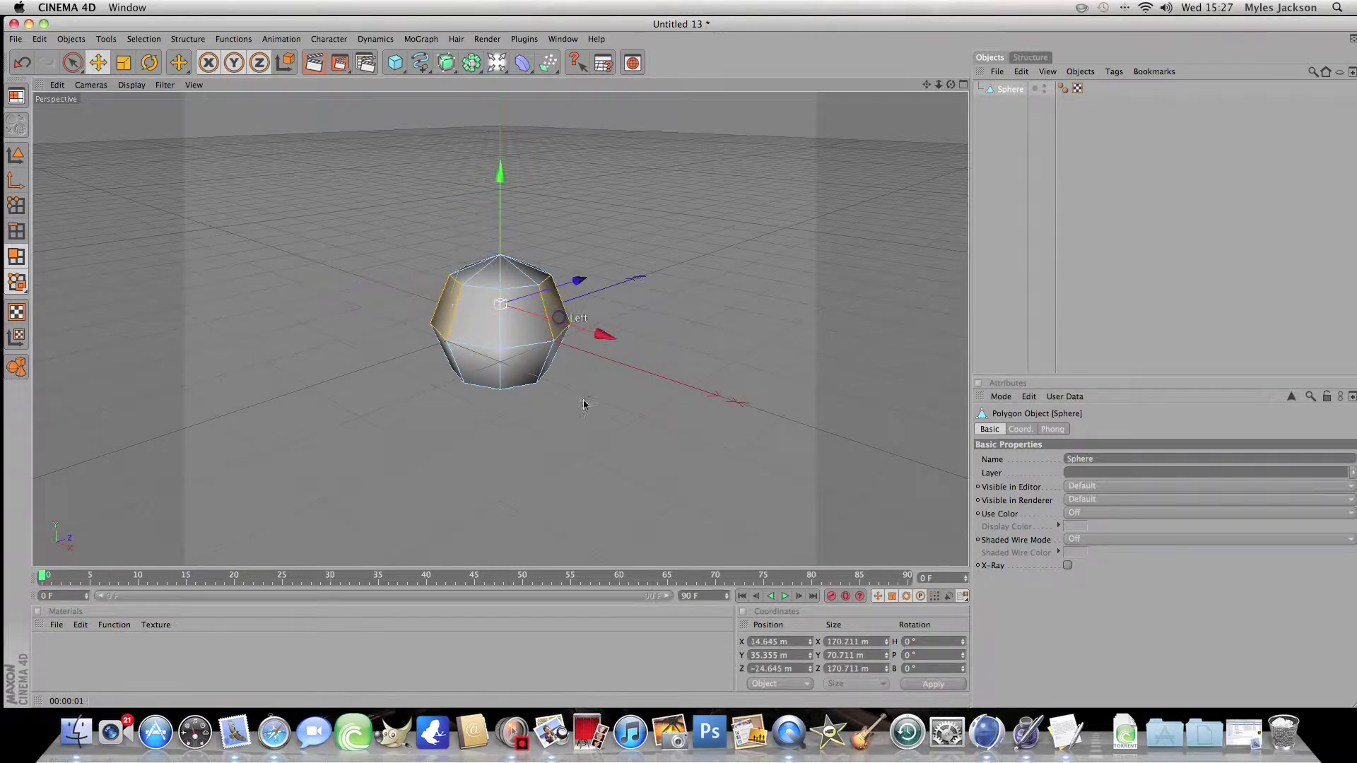
pyautogui.scroll(10, 562, 461)
pyautogui.scroll(-10, 532, 426)
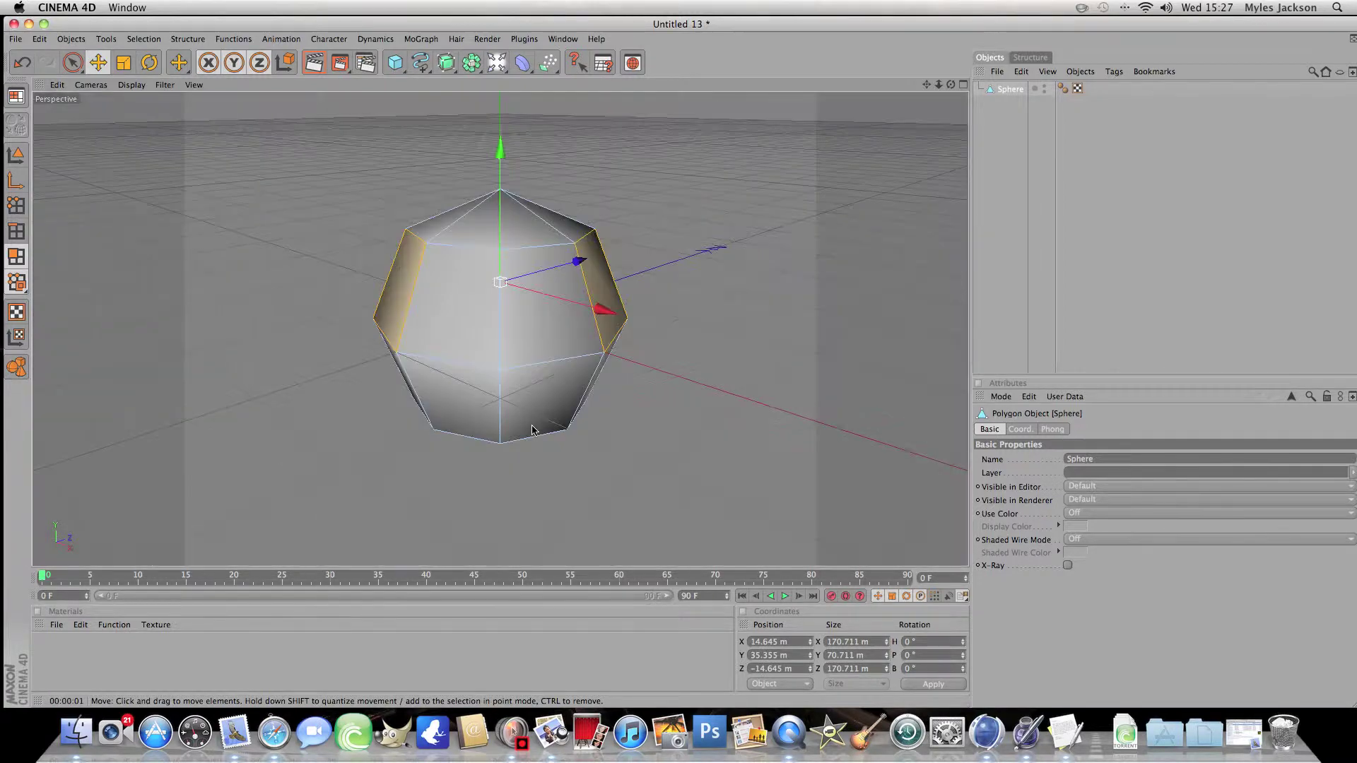
pyautogui.scroll(-2, 533, 429)
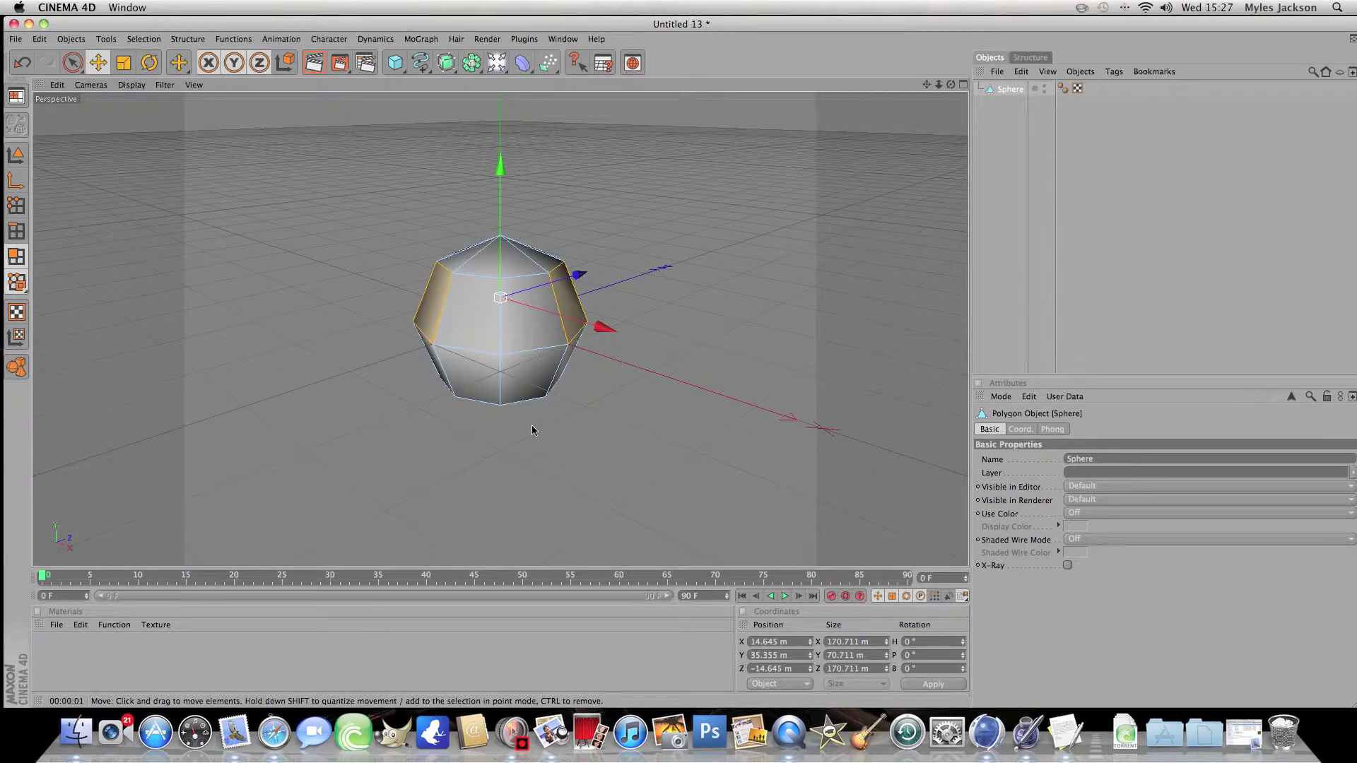
pyautogui.rightClick(398, 430)
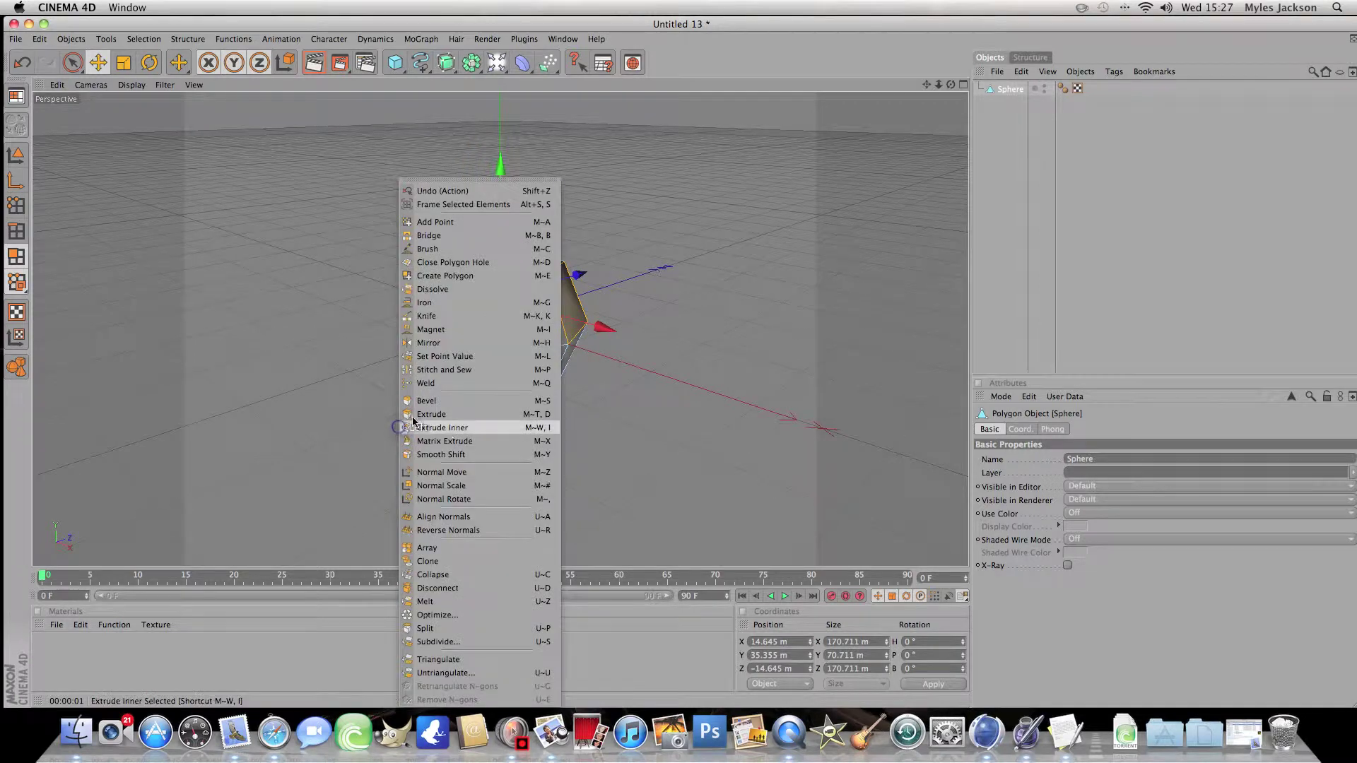
pyautogui.click(456, 428)
pyautogui.moveTo(458, 427); pyautogui.dragTo(678, 364)
pyautogui.rightClick(472, 441)
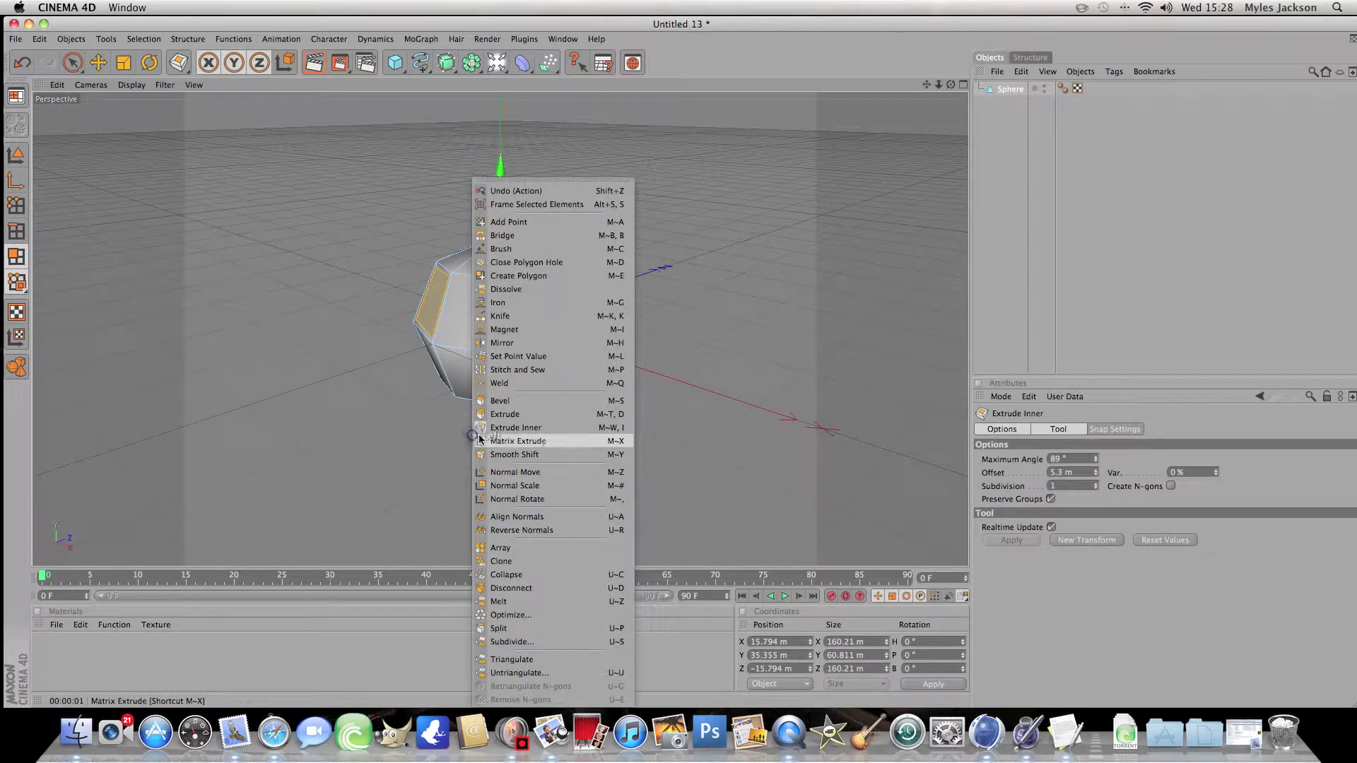
pyautogui.click(527, 417)
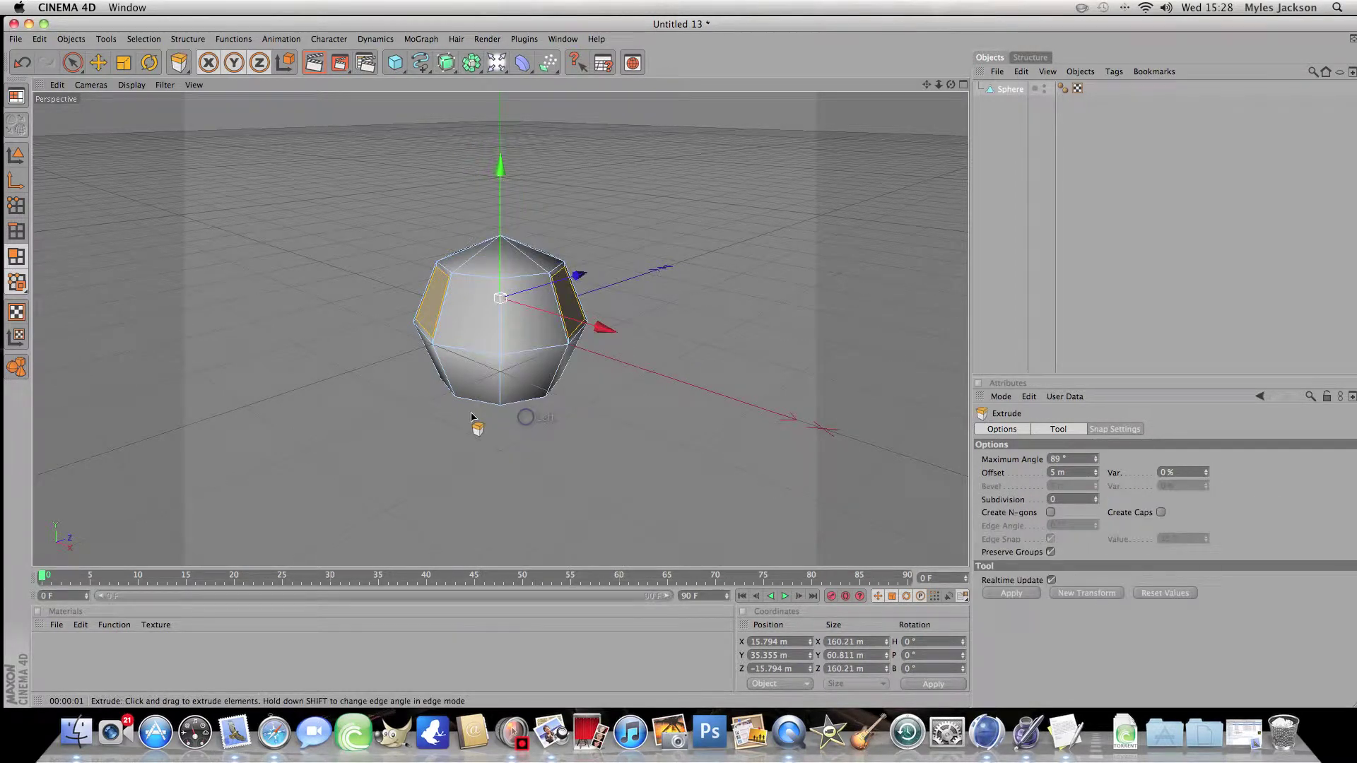
pyautogui.click(678, 365)
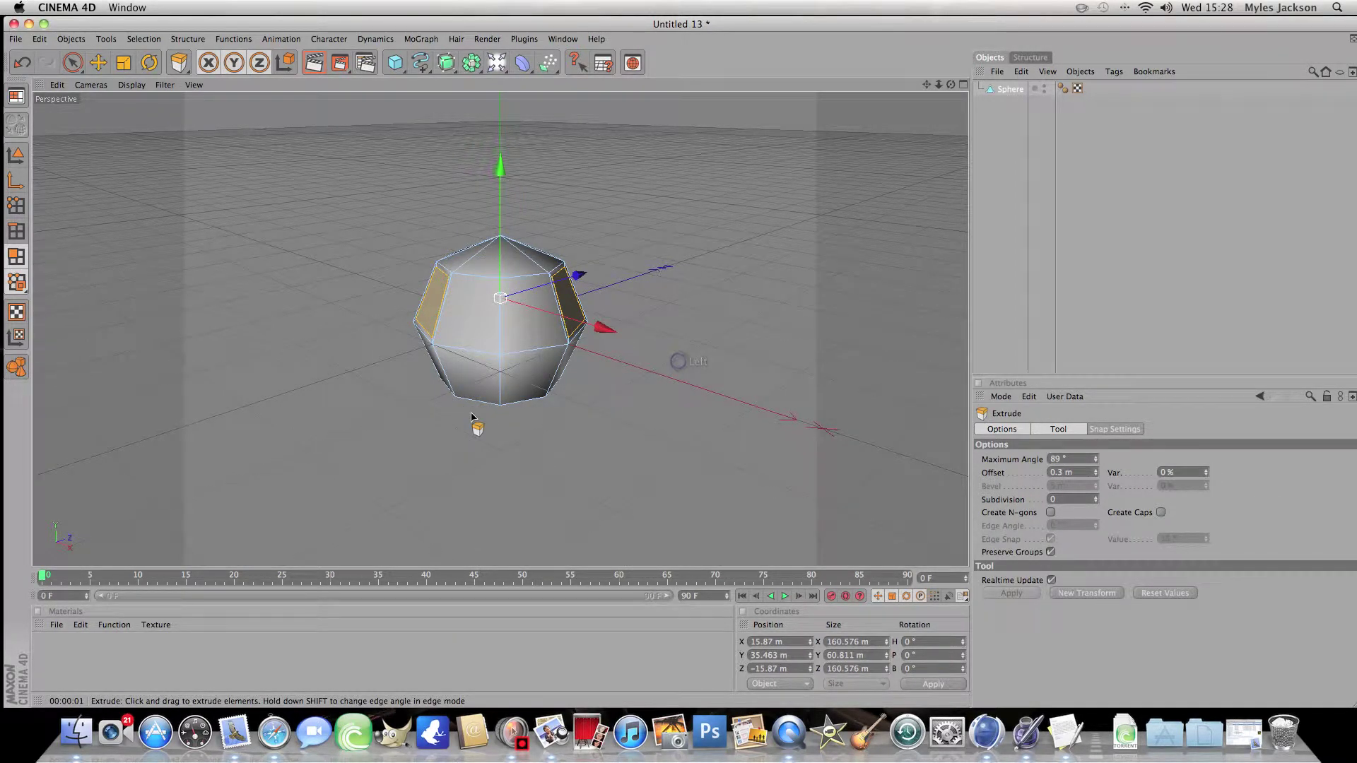
pyautogui.press('super+z')
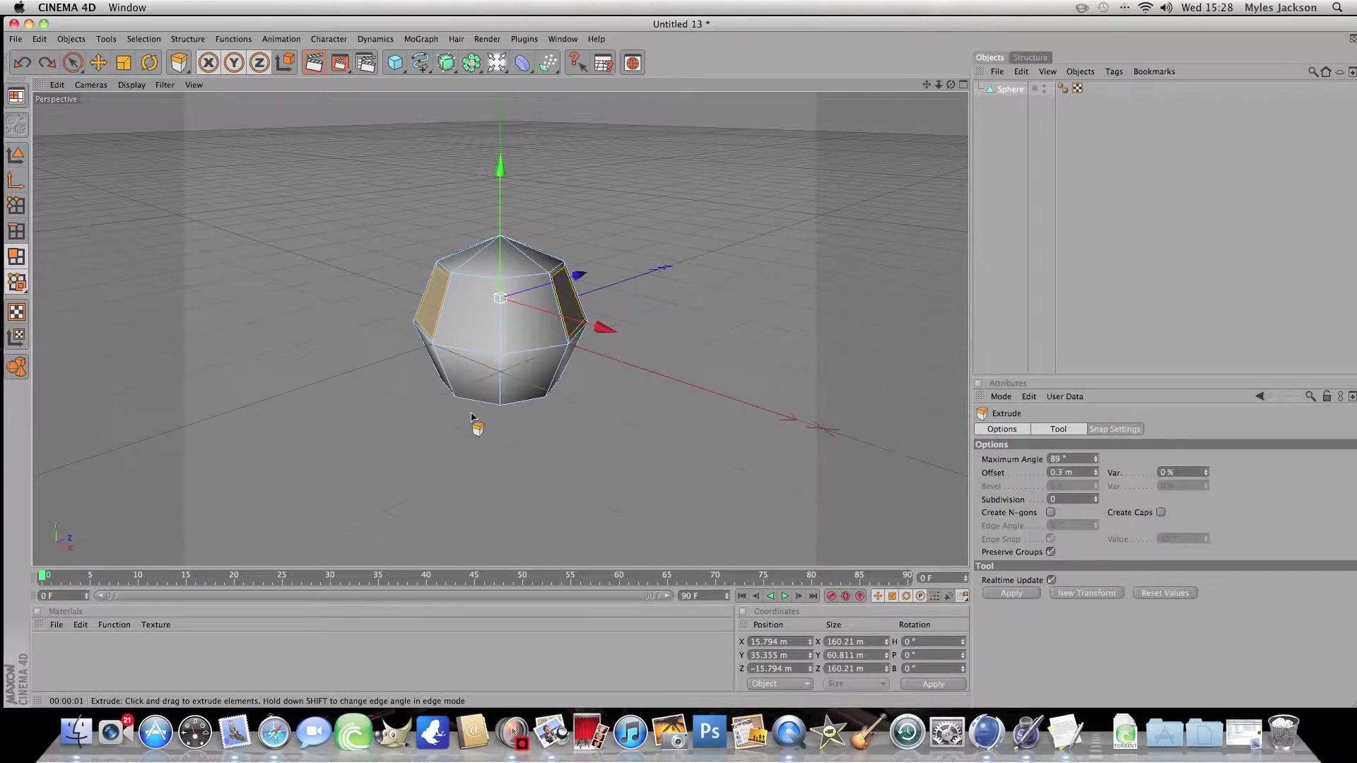
# Matrix Extrude the two inset side polygons into curved arms with 8 steps and a Z move of about 20 m.
pyautogui.rightClick(471, 417)
pyautogui.click(505, 441)
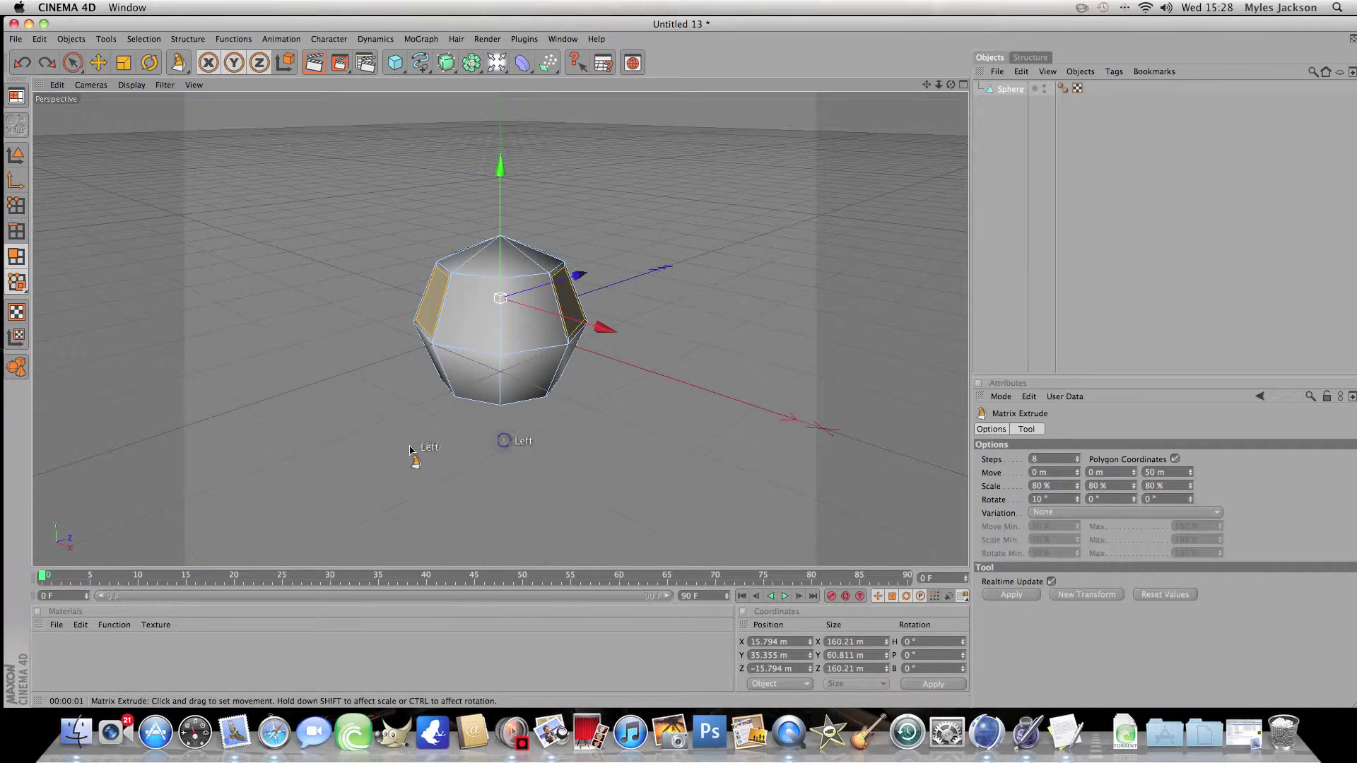
pyautogui.moveTo(415, 454); pyautogui.dragTo(678, 365)
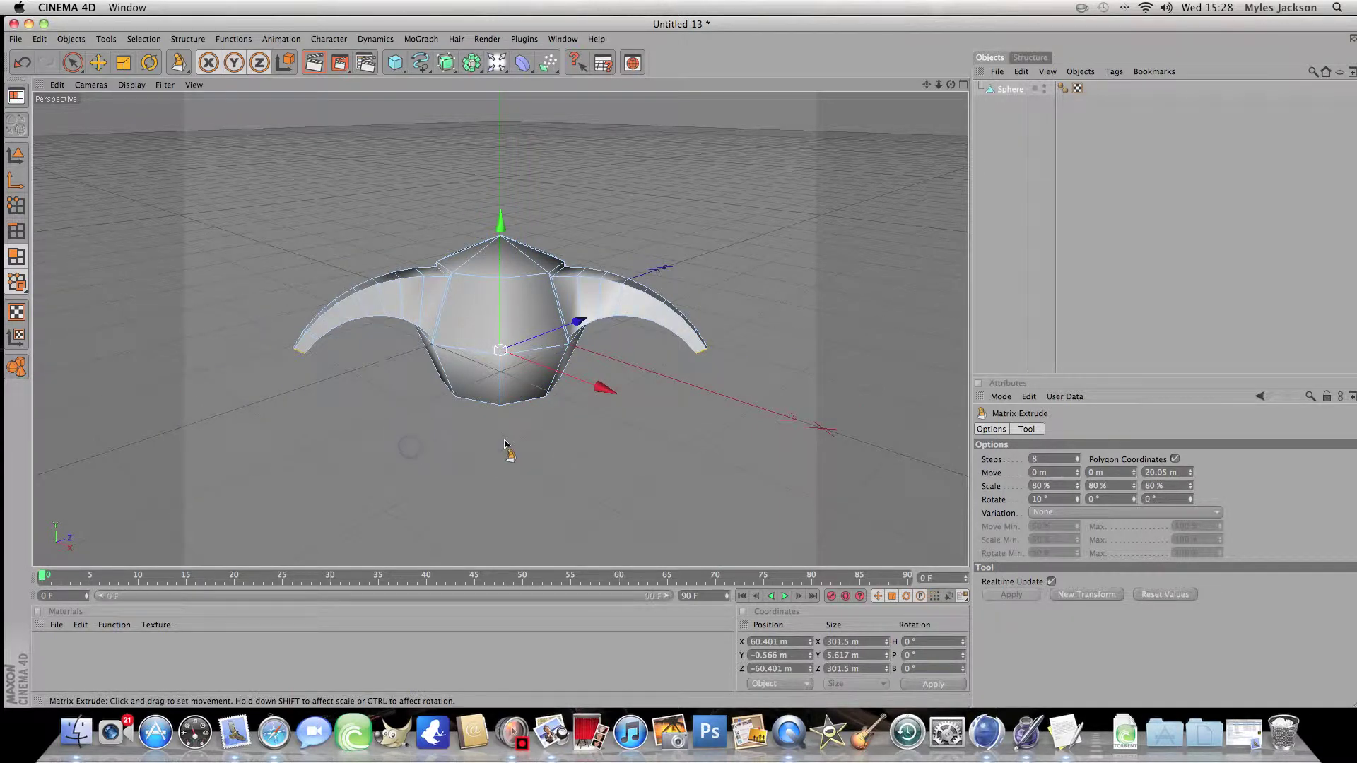
# Inset the two lower front polygons separately by about 8.6 m using Extrude Inner with Preserve Groups off.
pyautogui.click(528, 389)
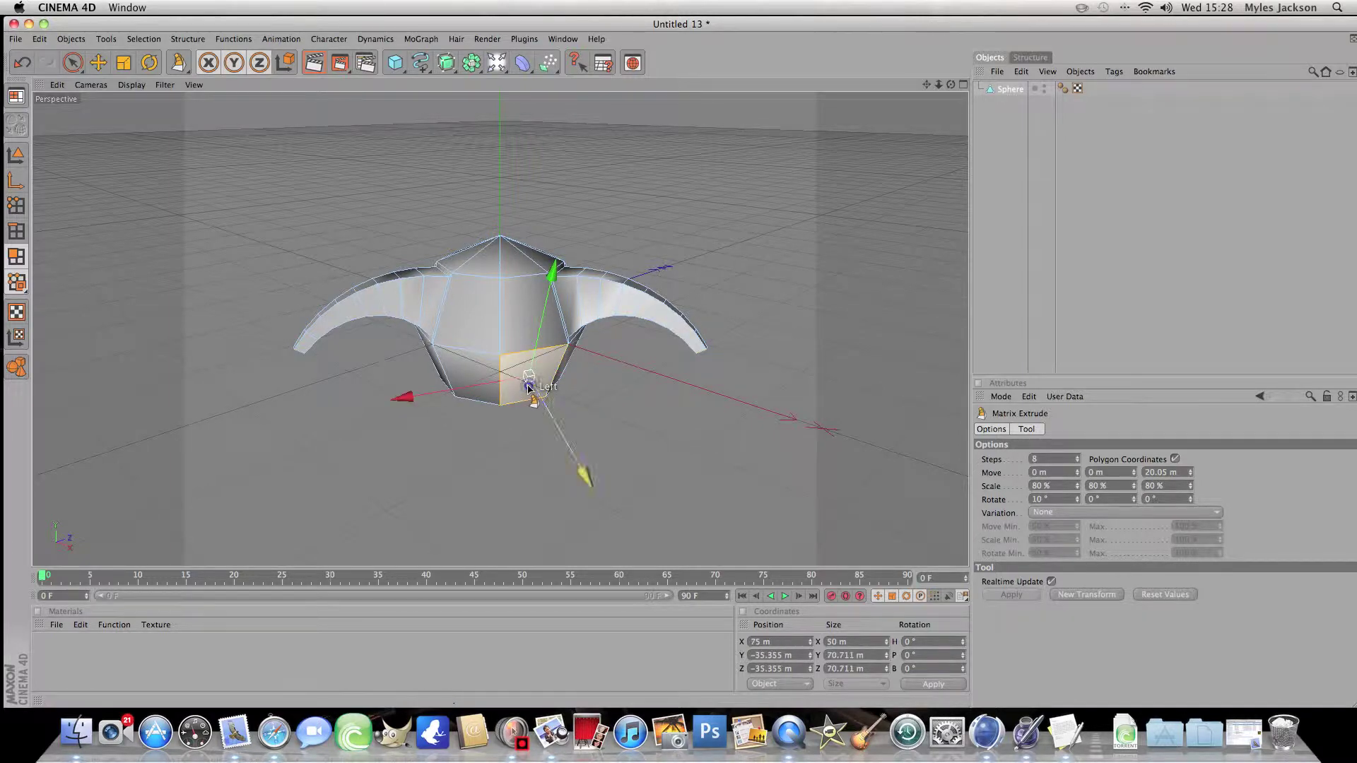
pyautogui.click(465, 363)
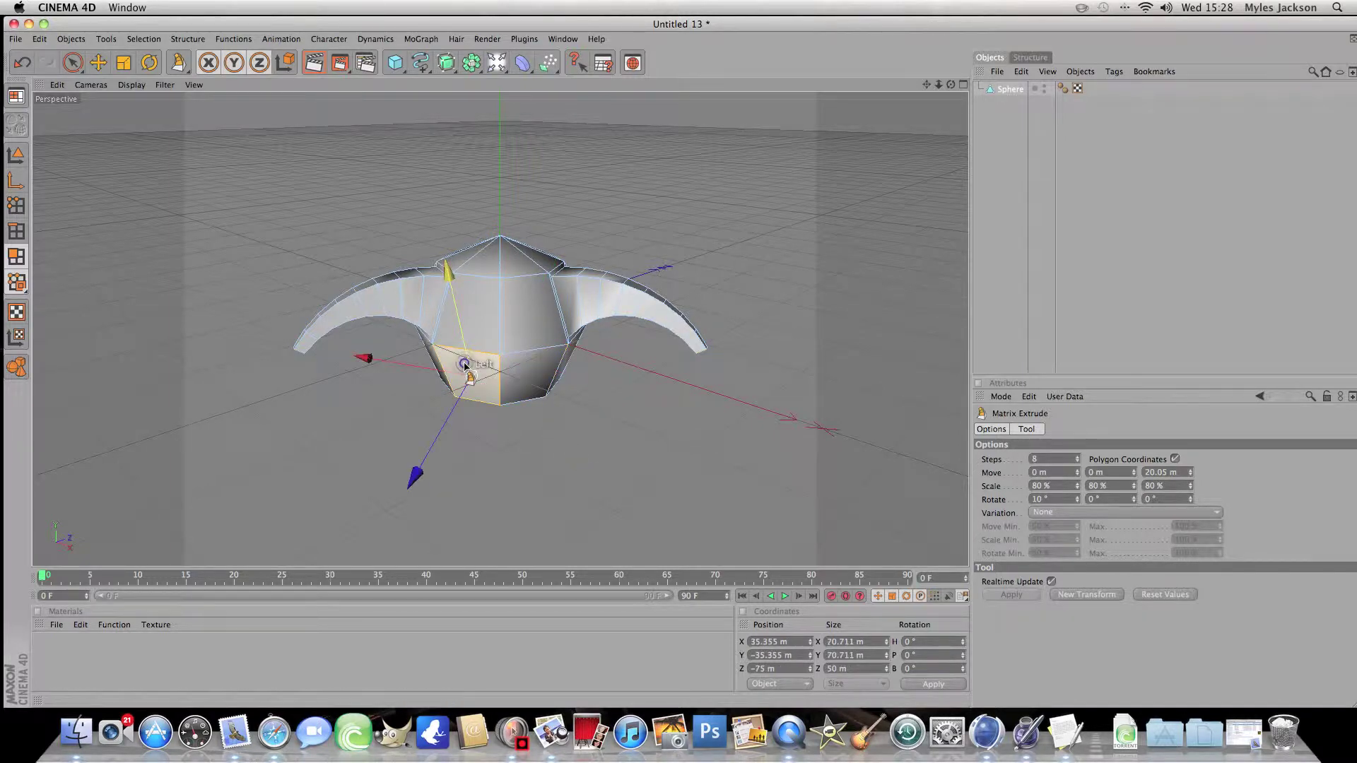
pyautogui.keyDown('shift'); pyautogui.click(529, 371); pyautogui.keyUp('shift')
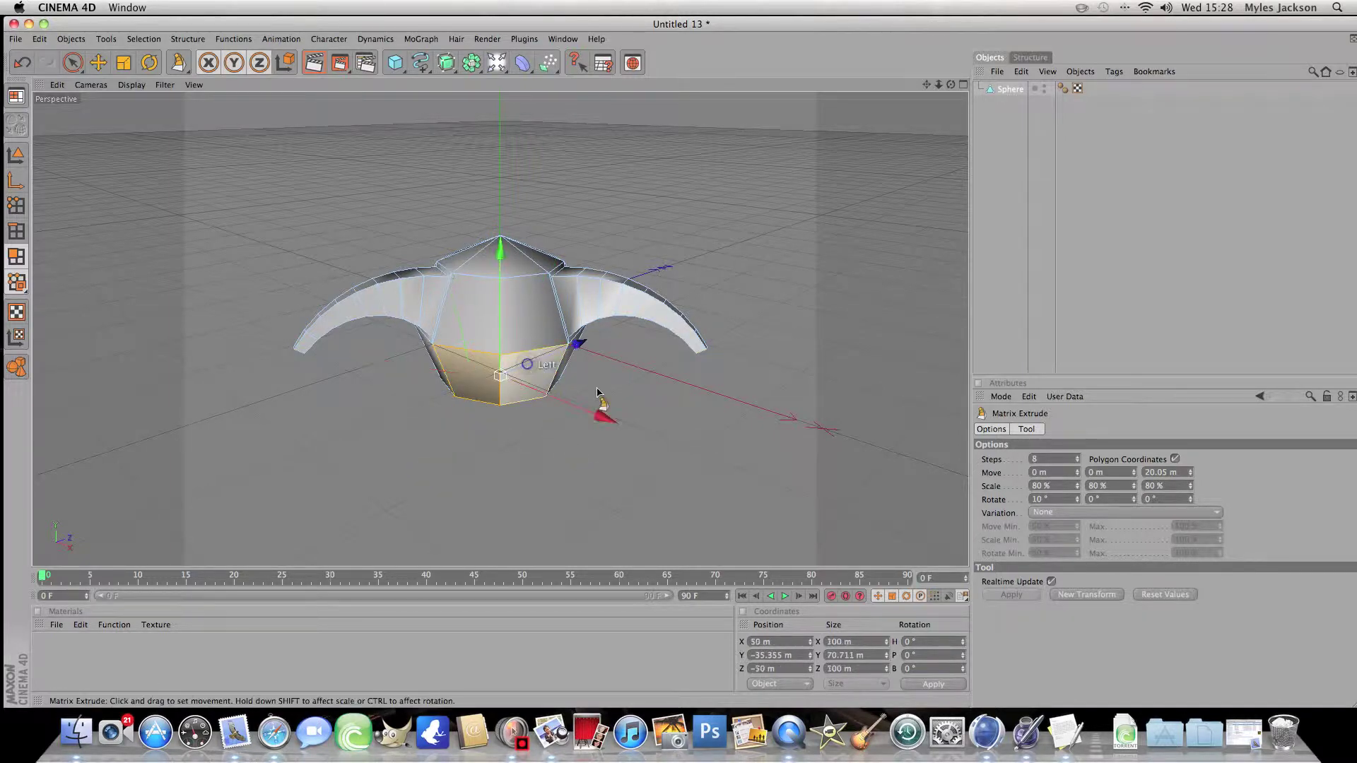
pyautogui.click(178, 62)
pyautogui.click(226, 125)
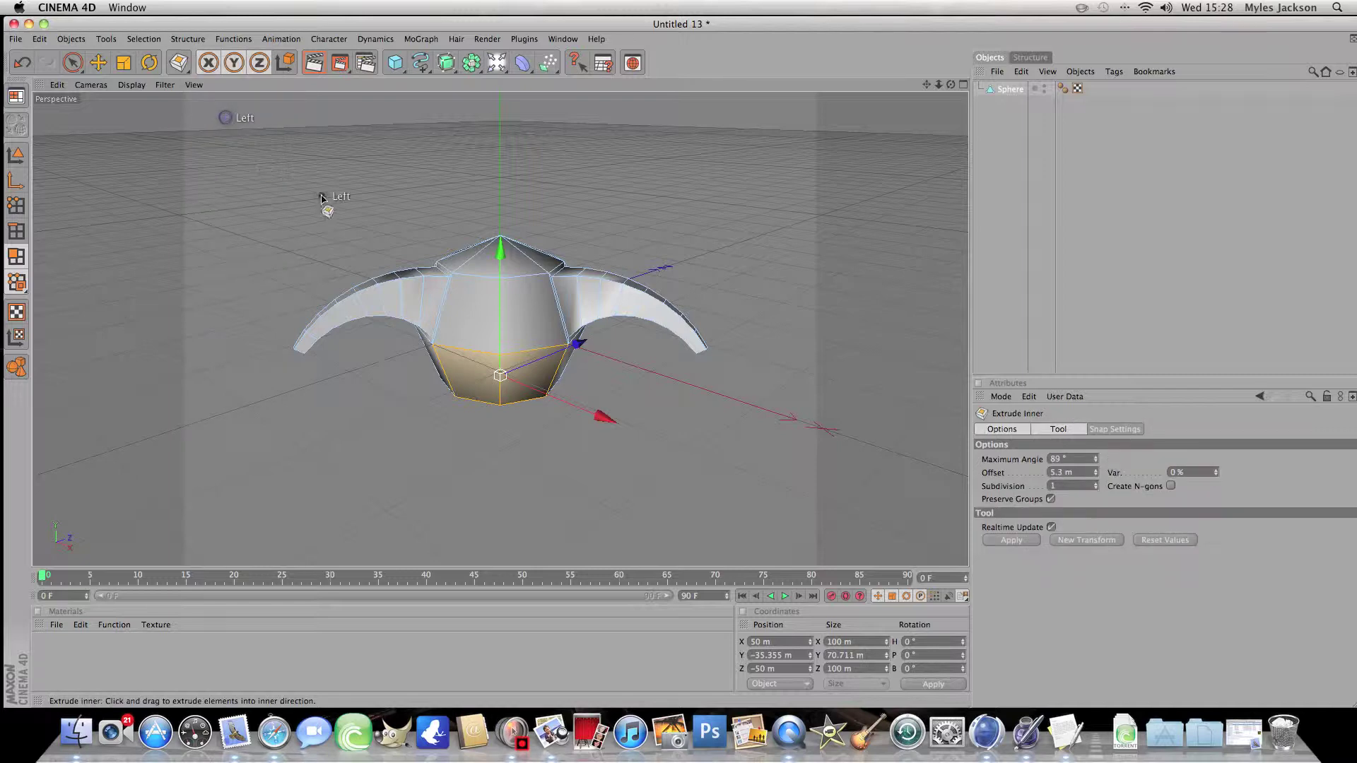
pyautogui.moveTo(678, 365); pyautogui.dragTo(322, 196)
pyautogui.click(1051, 499)
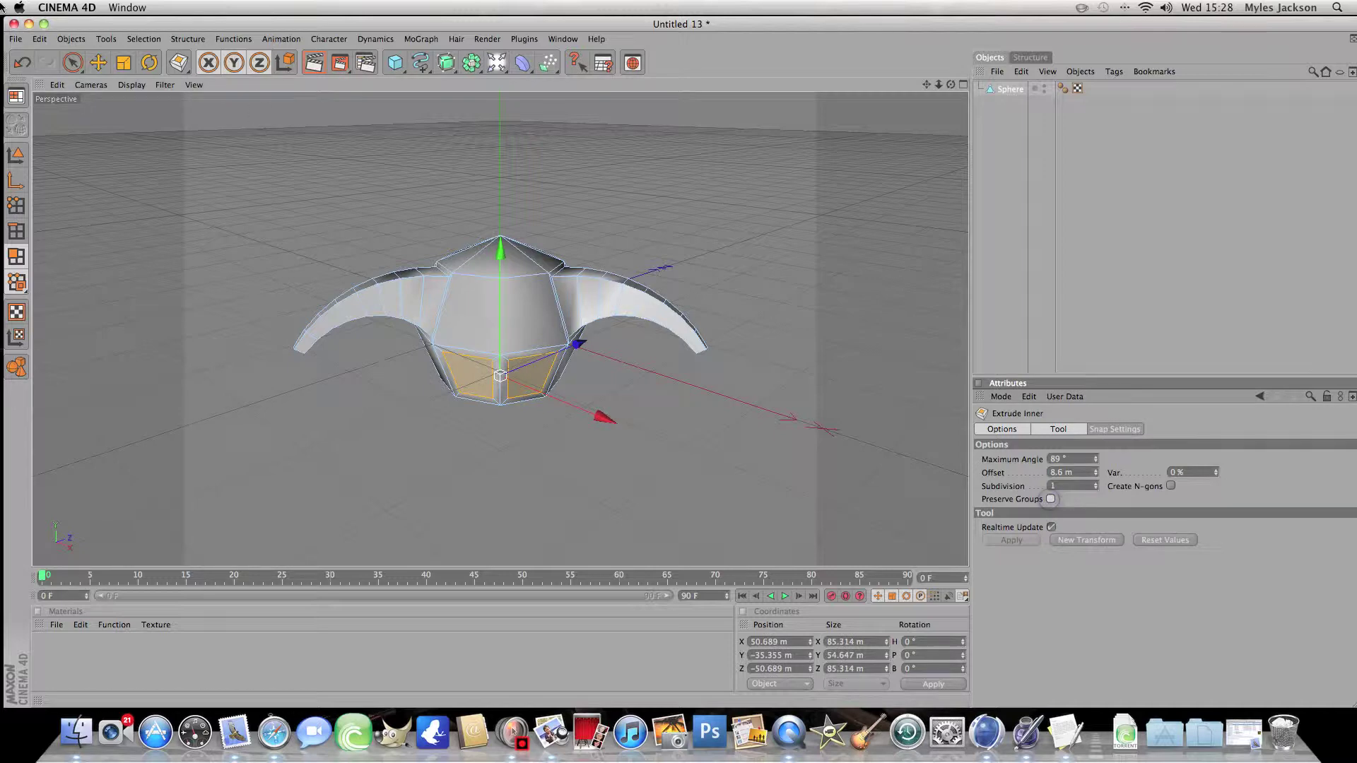
# Matrix Extrude the two inset lower polygons into legs with 8 steps and a Z move of about 22 m.
pyautogui.click(180, 62)
pyautogui.click(233, 120)
pyautogui.moveTo(180, 62); pyautogui.dragTo(221, 122)
pyautogui.click(224, 129)
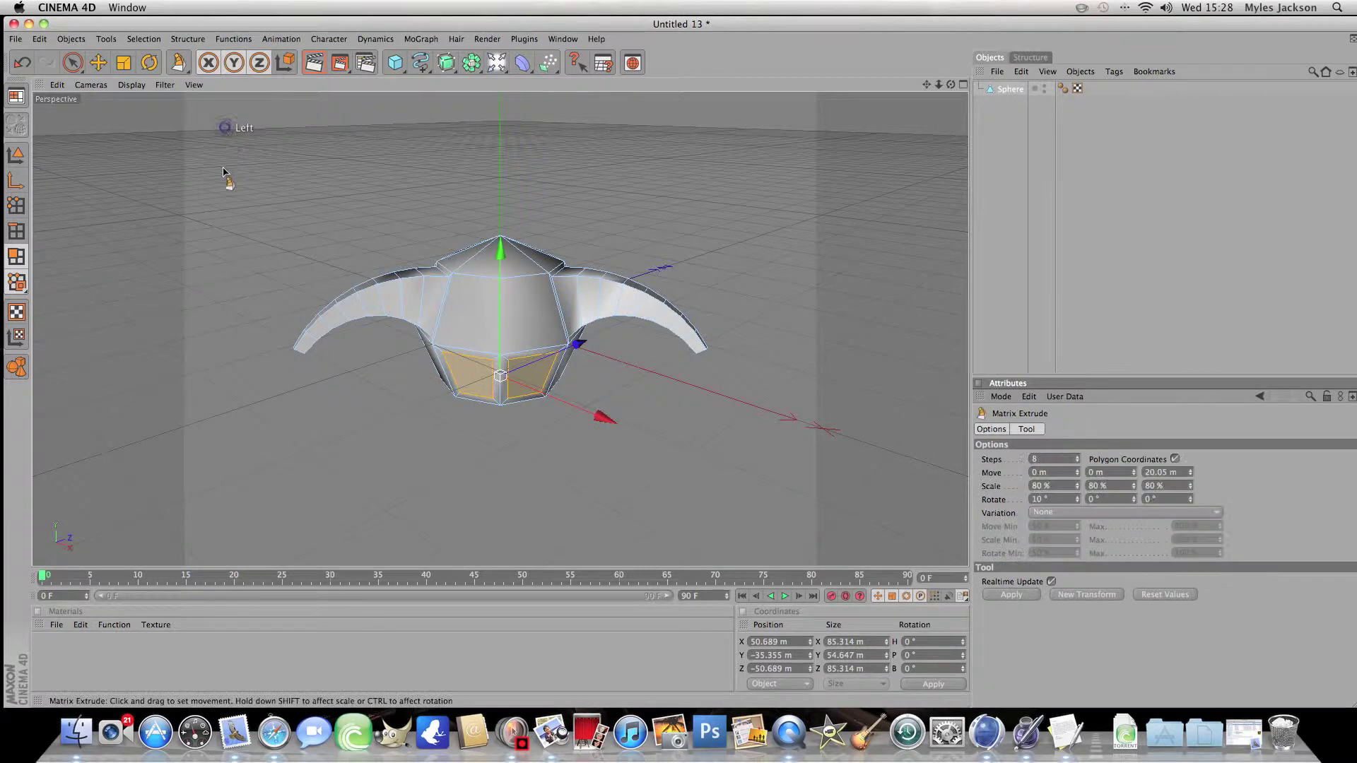
pyautogui.moveTo(679, 365); pyautogui.dragTo(678, 366)
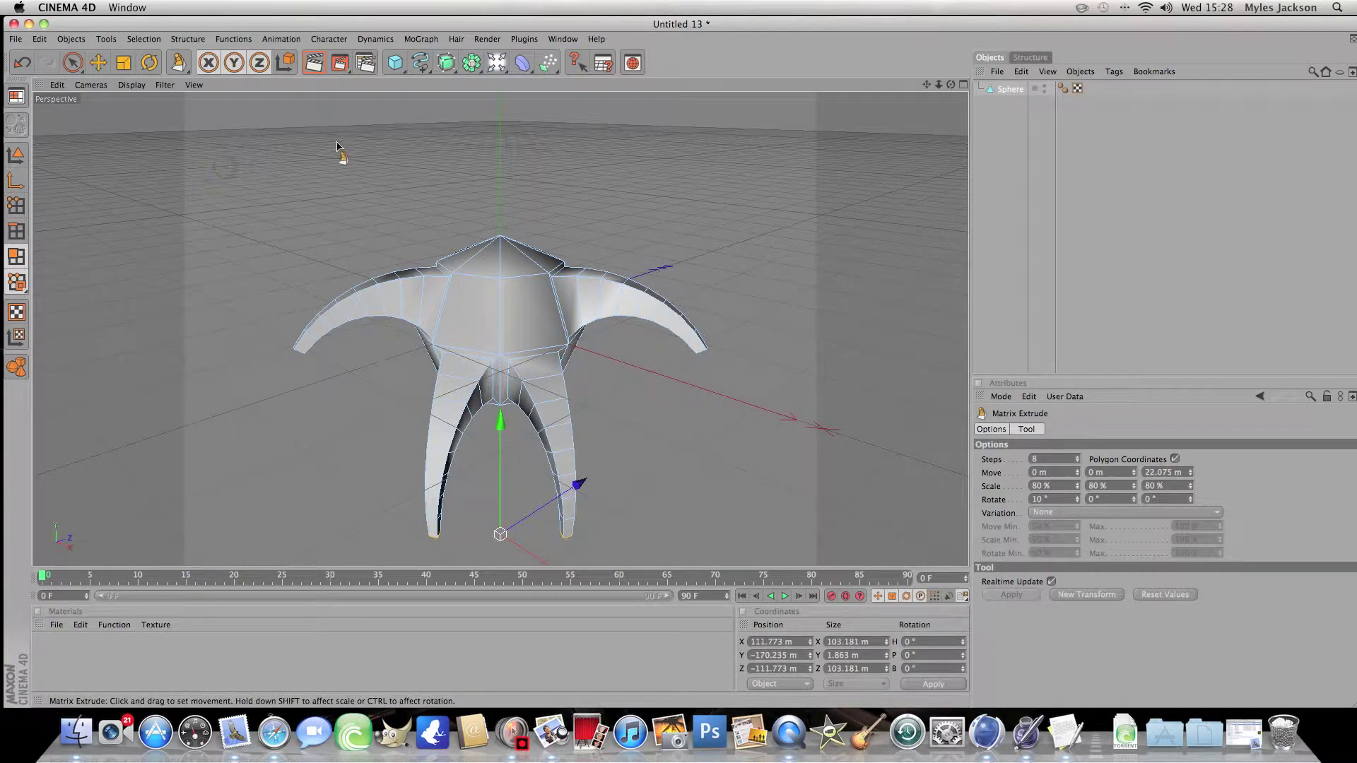
# Loop-select the ring of polygons forming the cap at the top of the body.
pyautogui.click(172, 68)
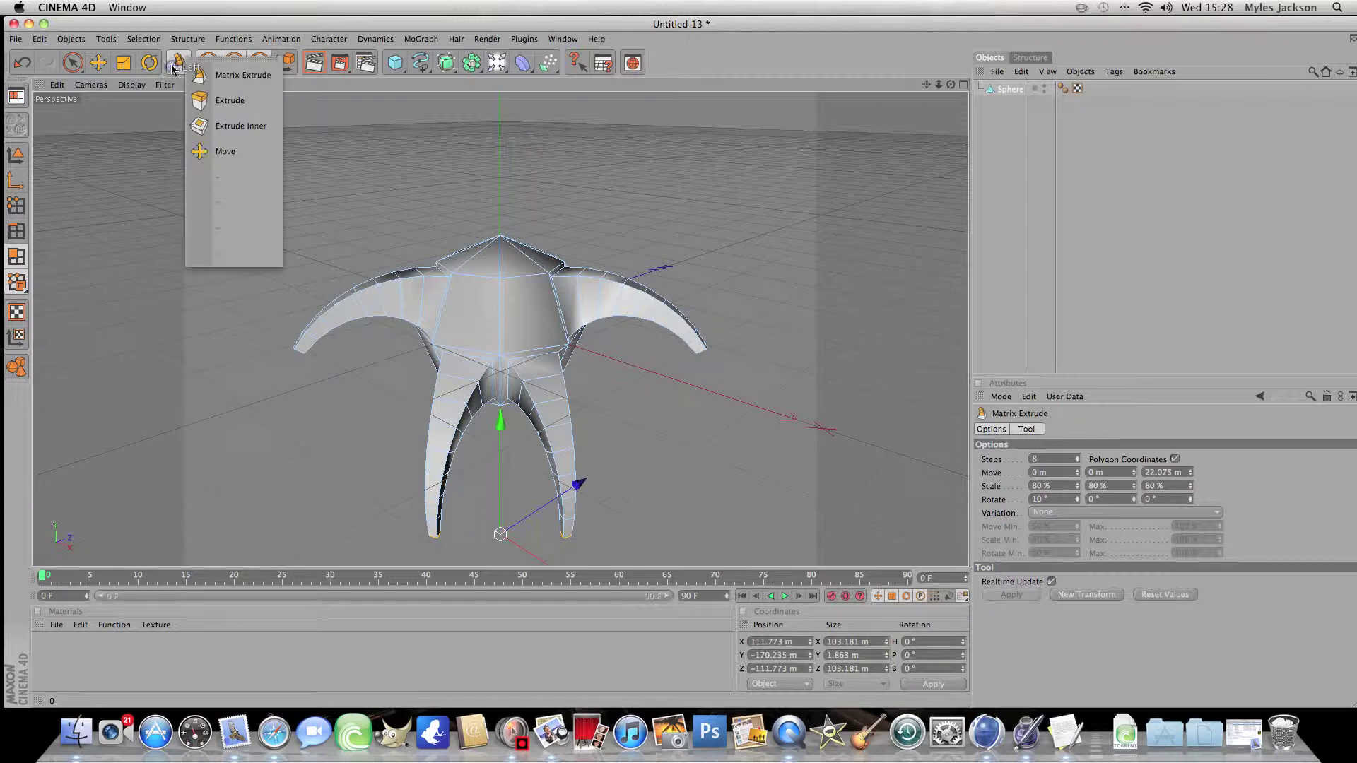
pyautogui.click(218, 106)
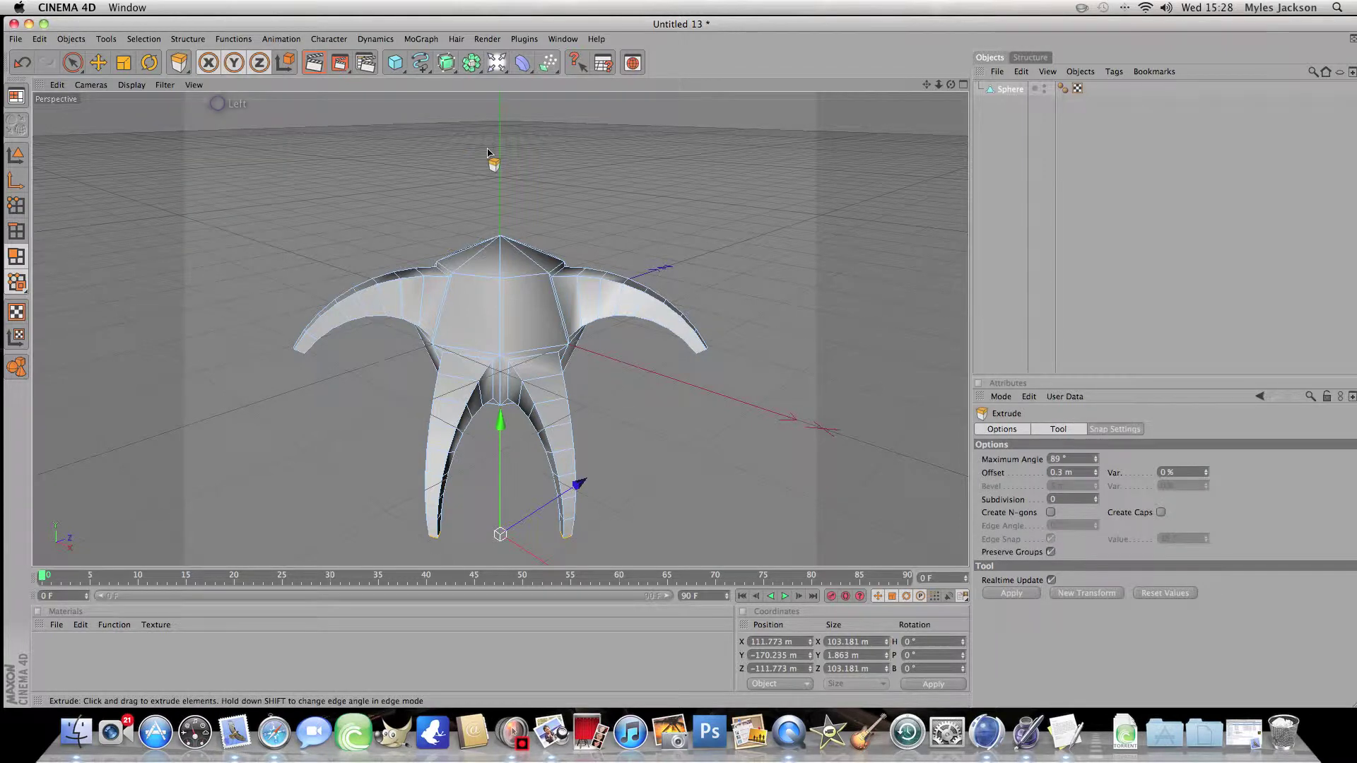
pyautogui.press('u')
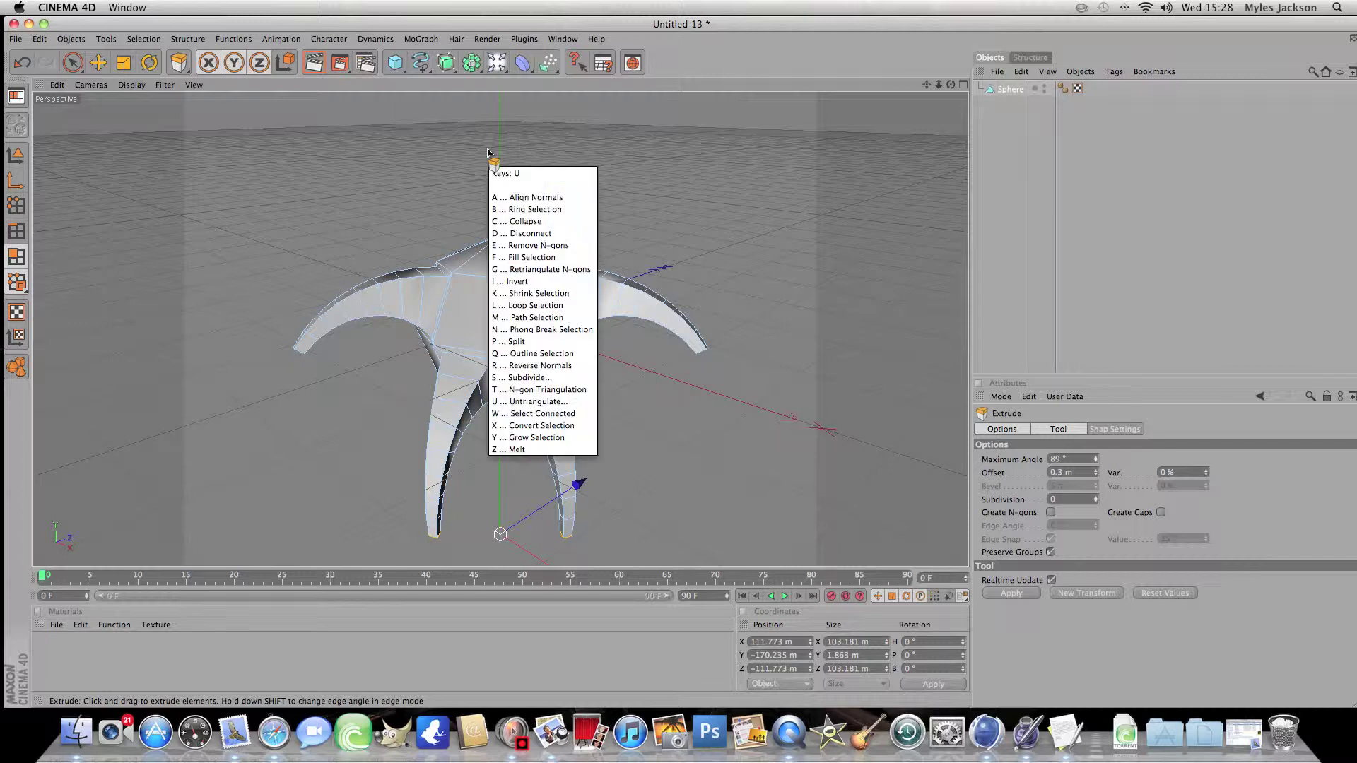
pyautogui.press('u')
pyautogui.click(472, 178)
pyautogui.press('u')
pyautogui.press('l')
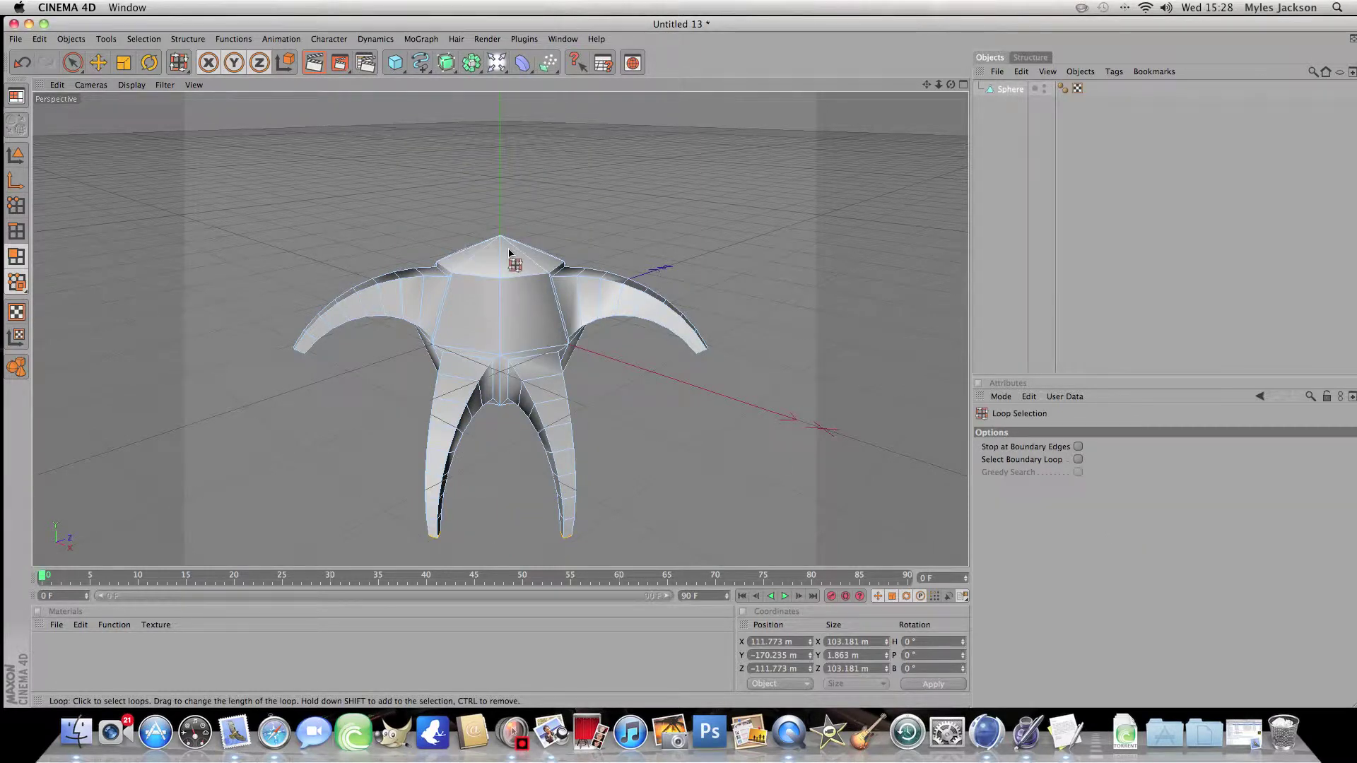
pyautogui.scroll(6, 509, 252)
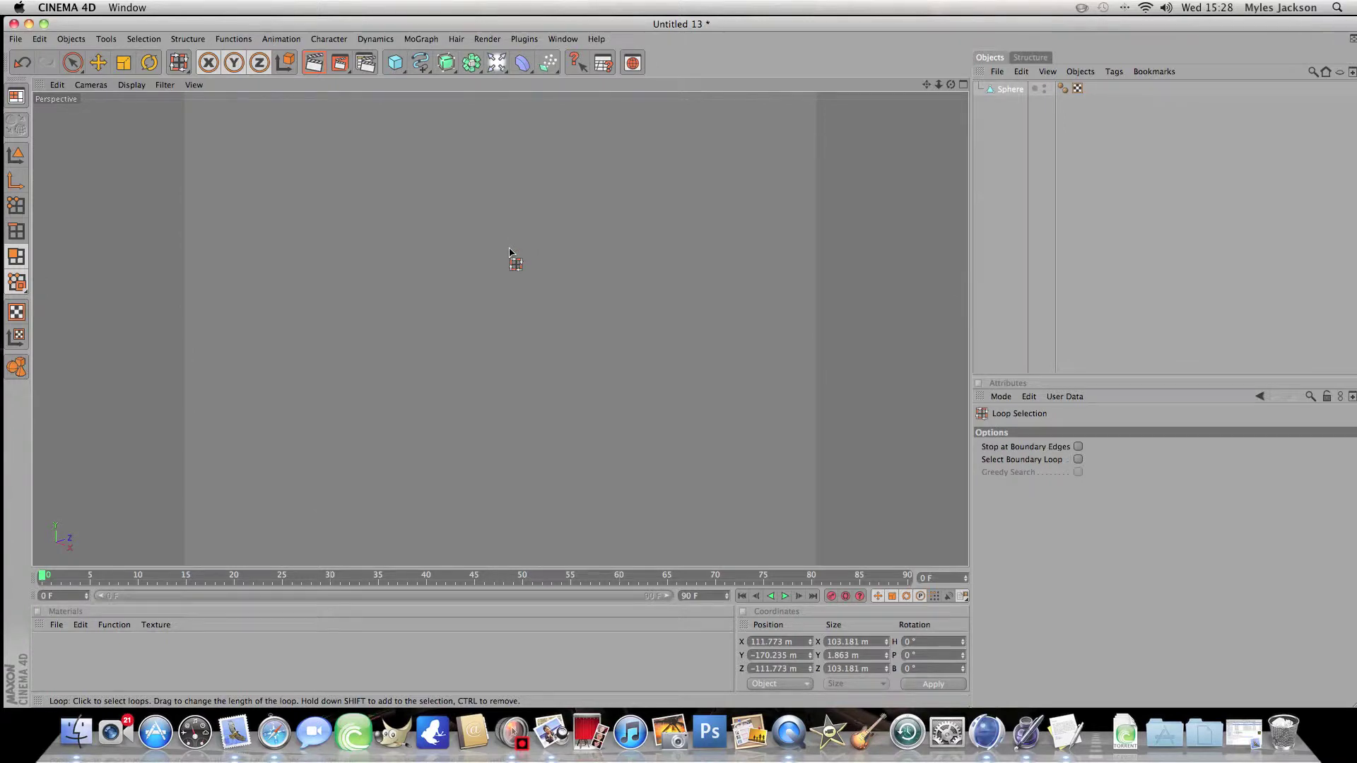
pyautogui.scroll(-10, 509, 252)
pyautogui.scroll(8, 509, 251)
pyautogui.scroll(-4, 508, 250)
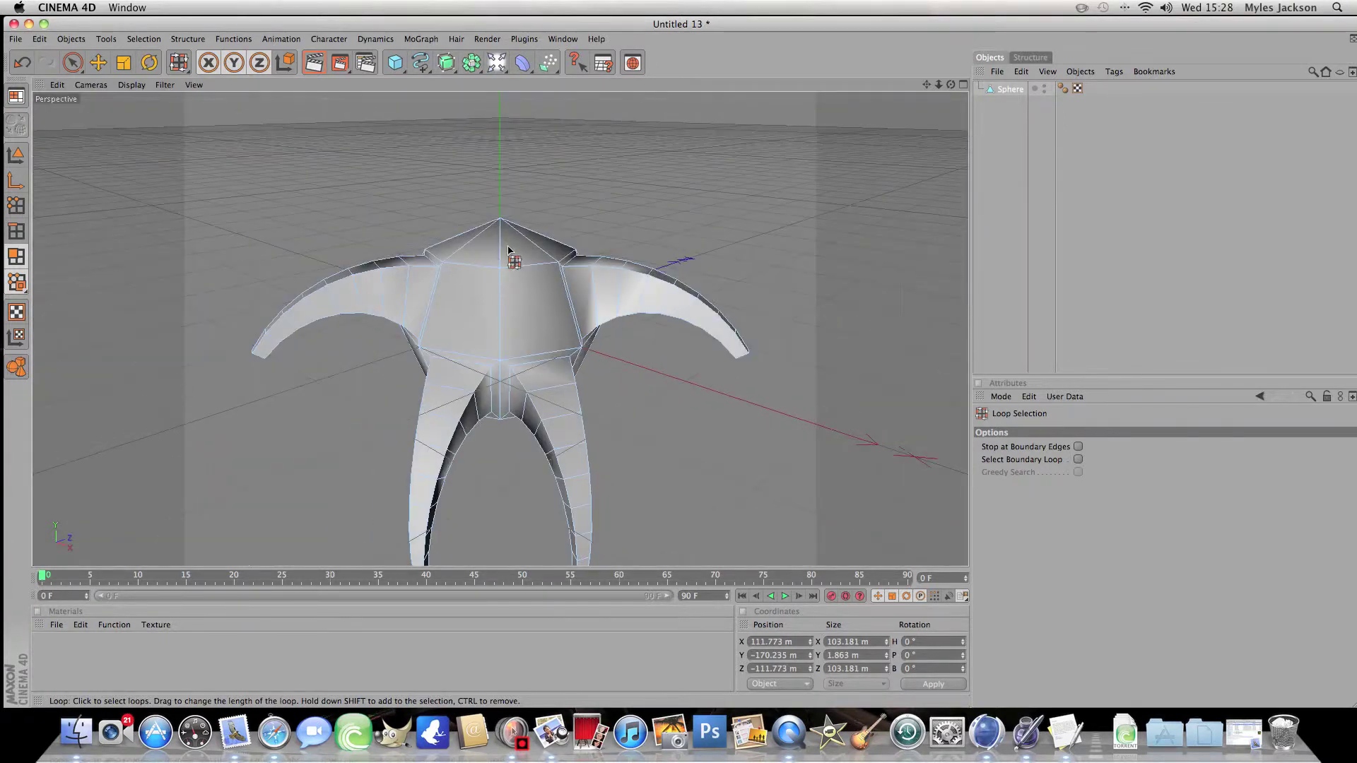
pyautogui.scroll(-3, 509, 252)
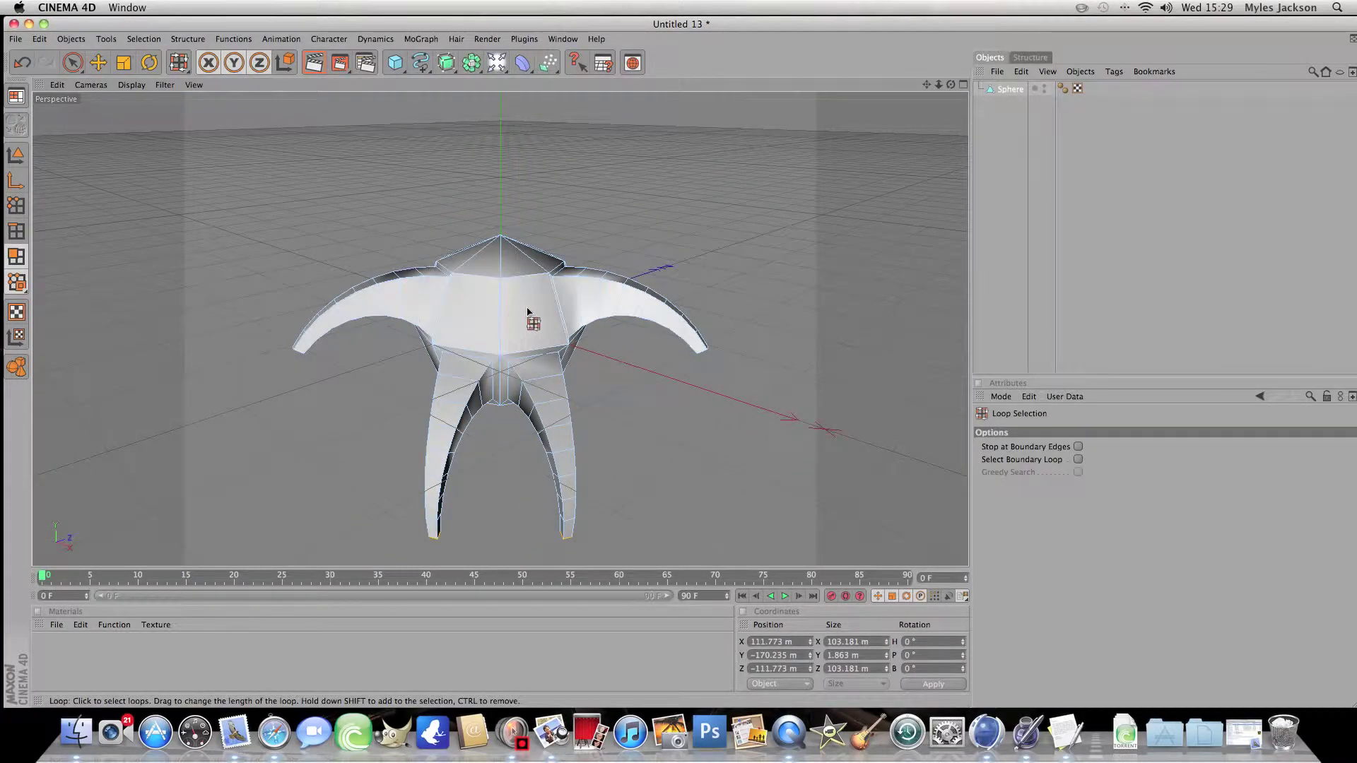
pyautogui.click(494, 262)
pyautogui.moveTo(948, 85); pyautogui.dragTo(677, 361)
# Extrude the selected top cap upward in two stages, the second by about 82.4 m, to form the neck and head.
pyautogui.click(175, 58)
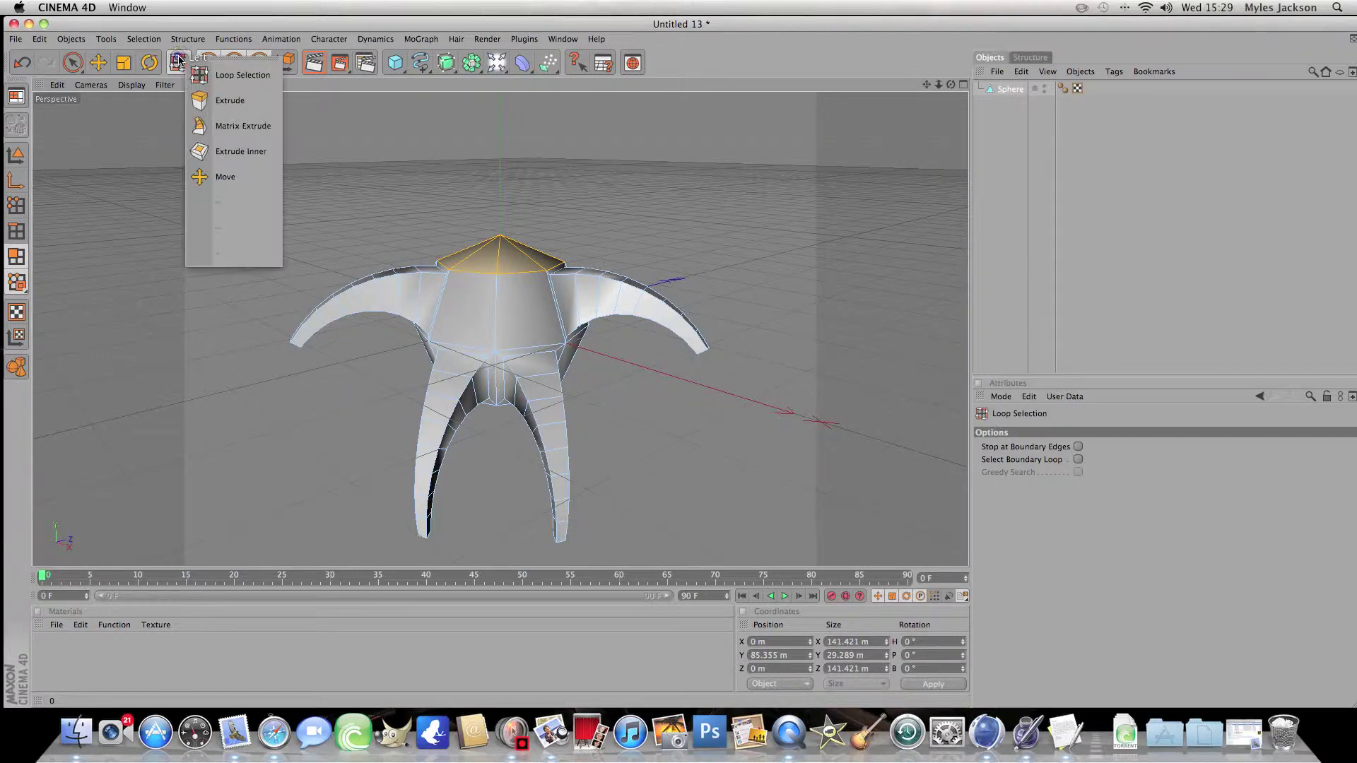
pyautogui.click(249, 109)
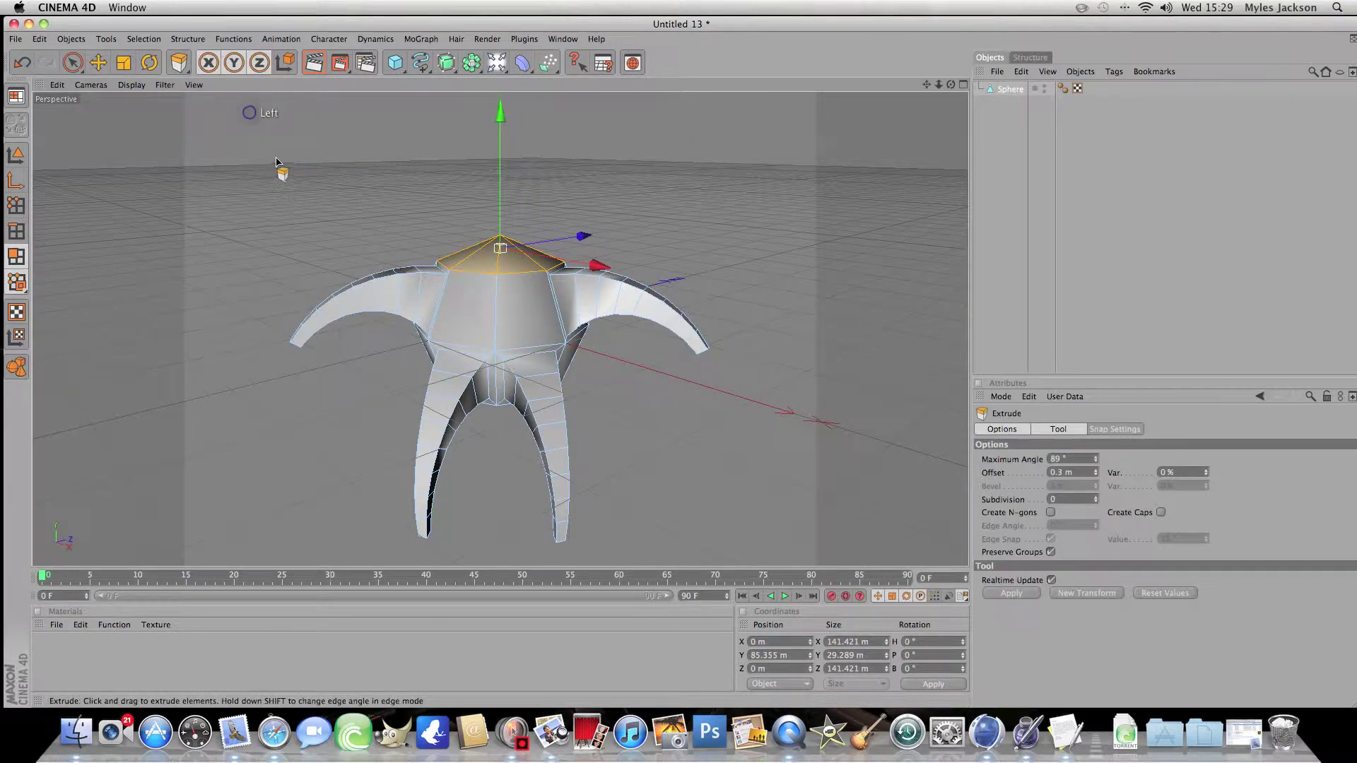
pyautogui.moveTo(273, 159); pyautogui.dragTo(210, 168)
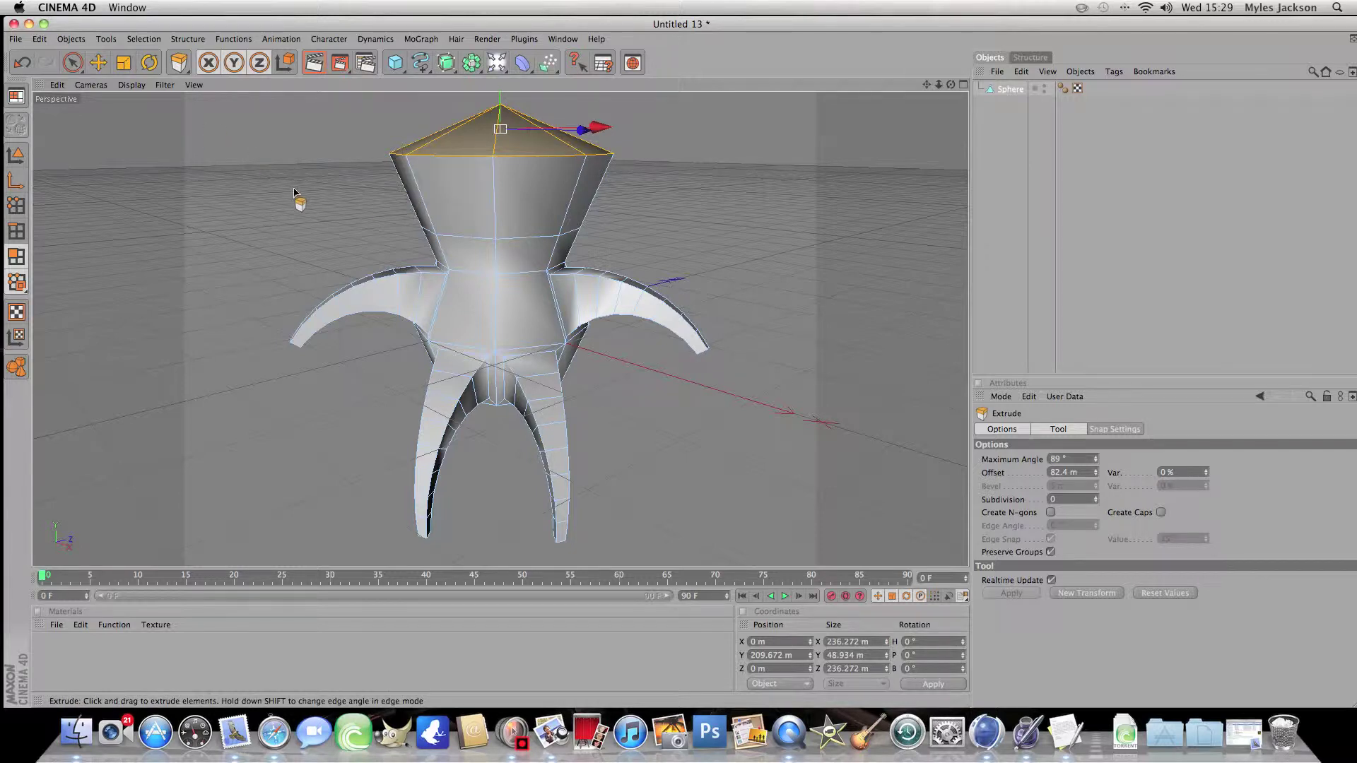
# Loop-select the edge ring between the neck and head sections and scale it down to about 88 m across.
pyautogui.press('u')
pyautogui.press('l')
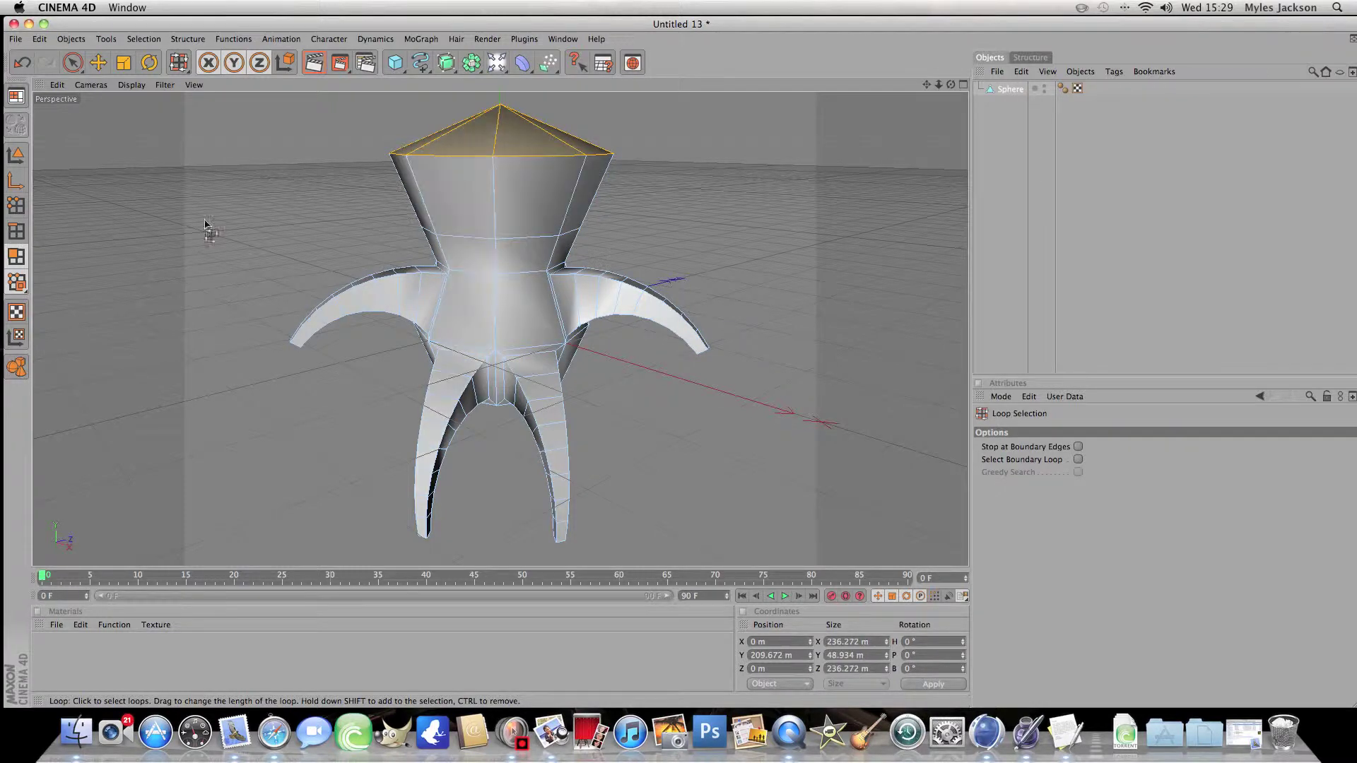
pyautogui.click(14, 230)
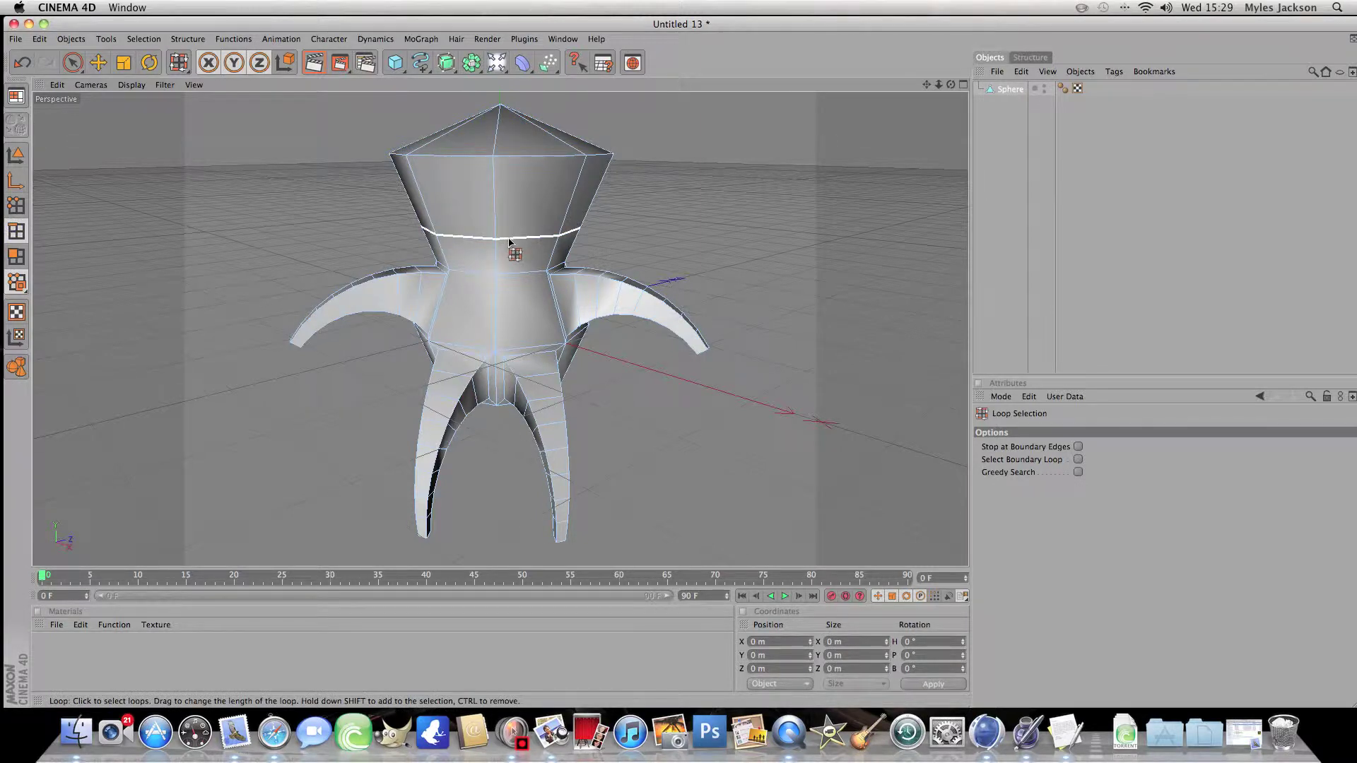
pyautogui.click(508, 242)
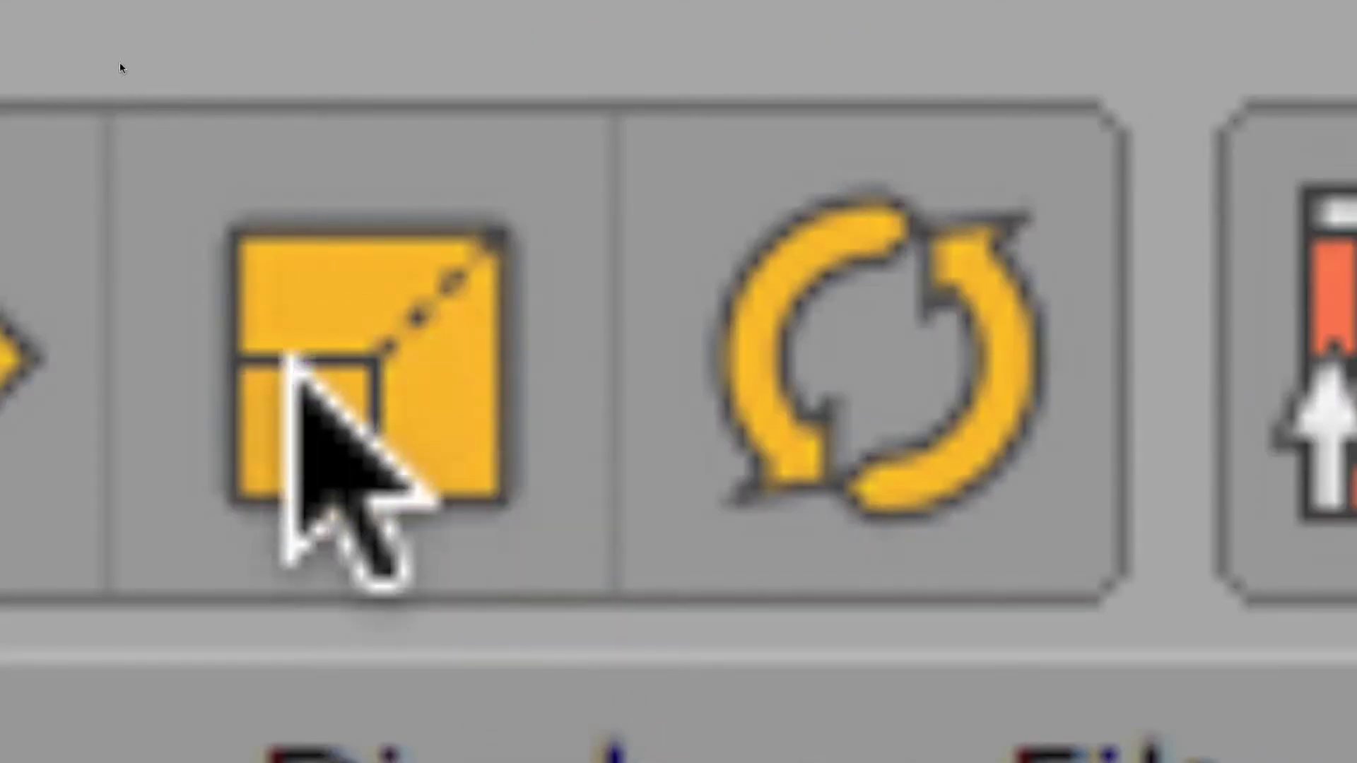
pyautogui.click(339, 453)
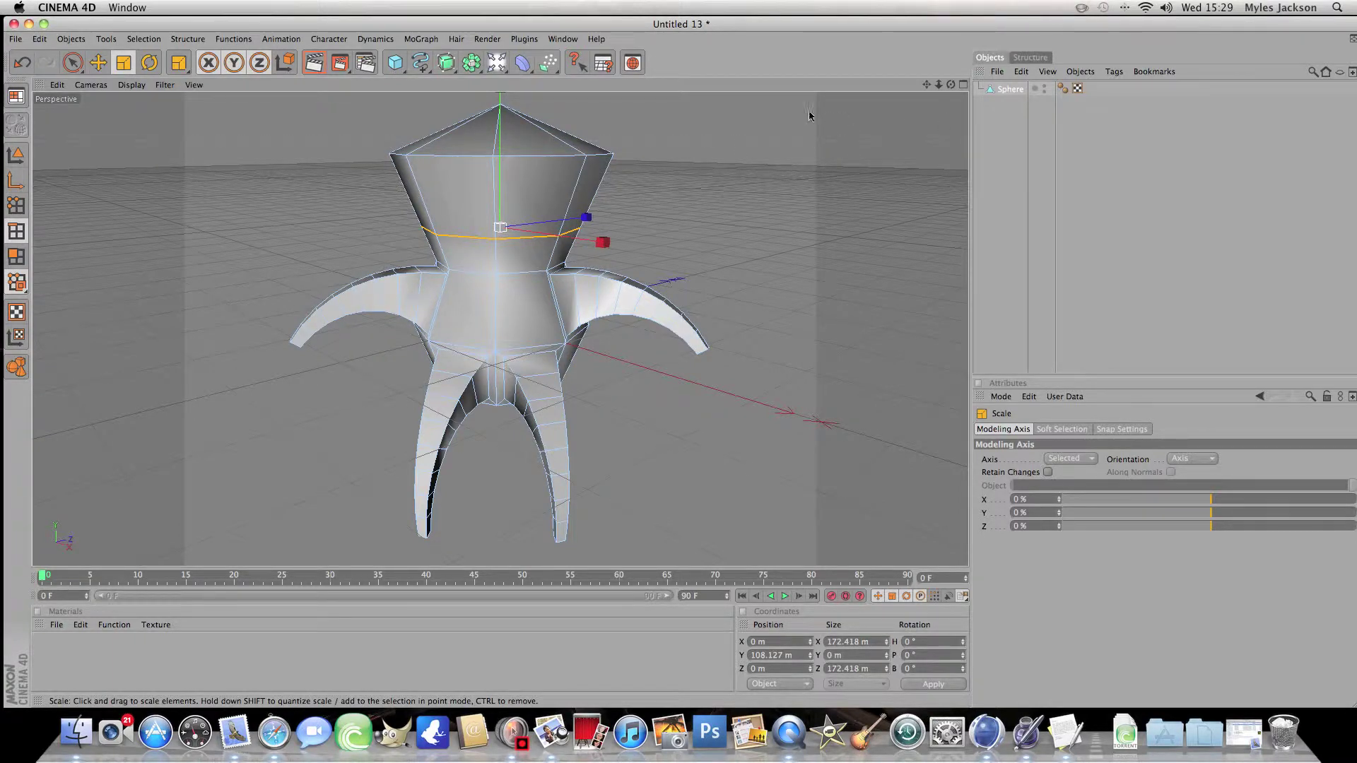
pyautogui.moveTo(764, 146); pyautogui.dragTo(677, 364)
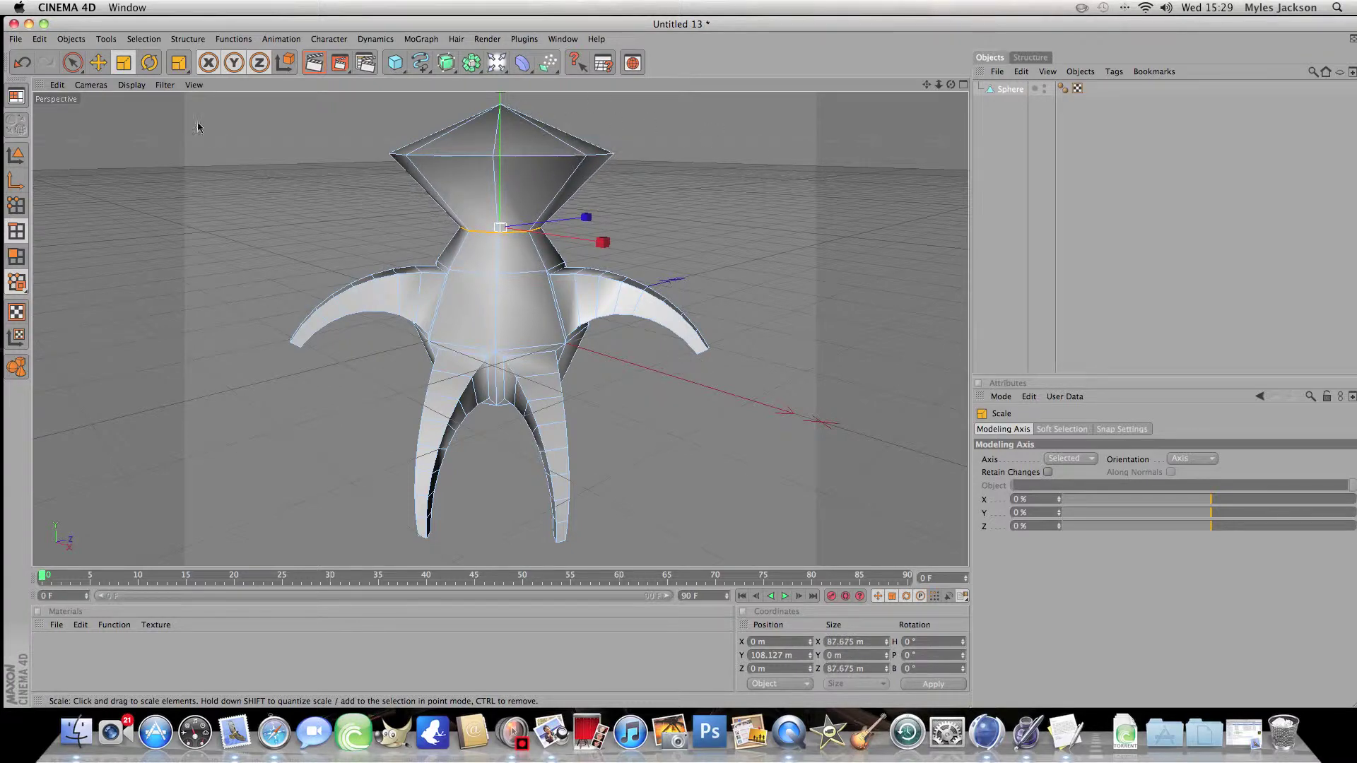
# Extrude the front polygon at the lower end of each leg by about 26.7 m to form the feet.
pyautogui.click(16, 257)
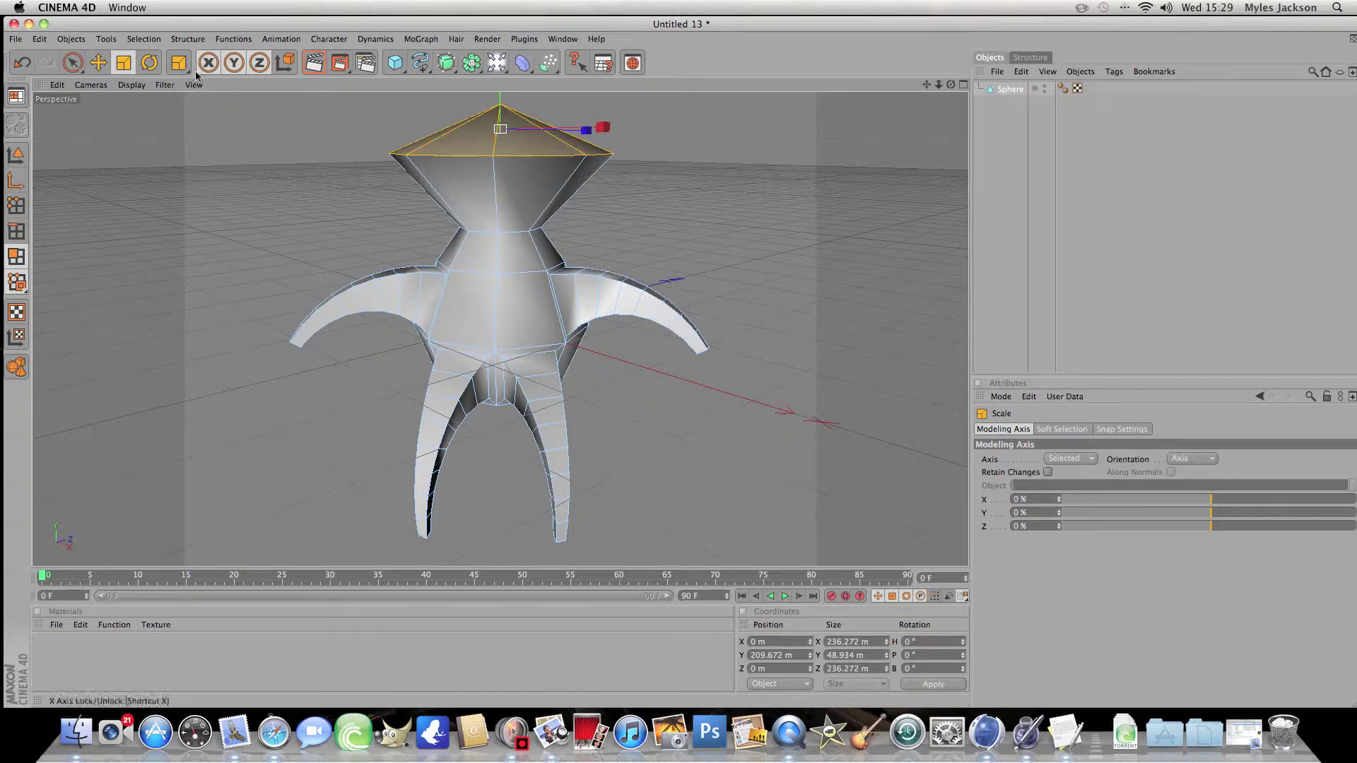
pyautogui.moveTo(178, 63); pyautogui.dragTo(240, 107)
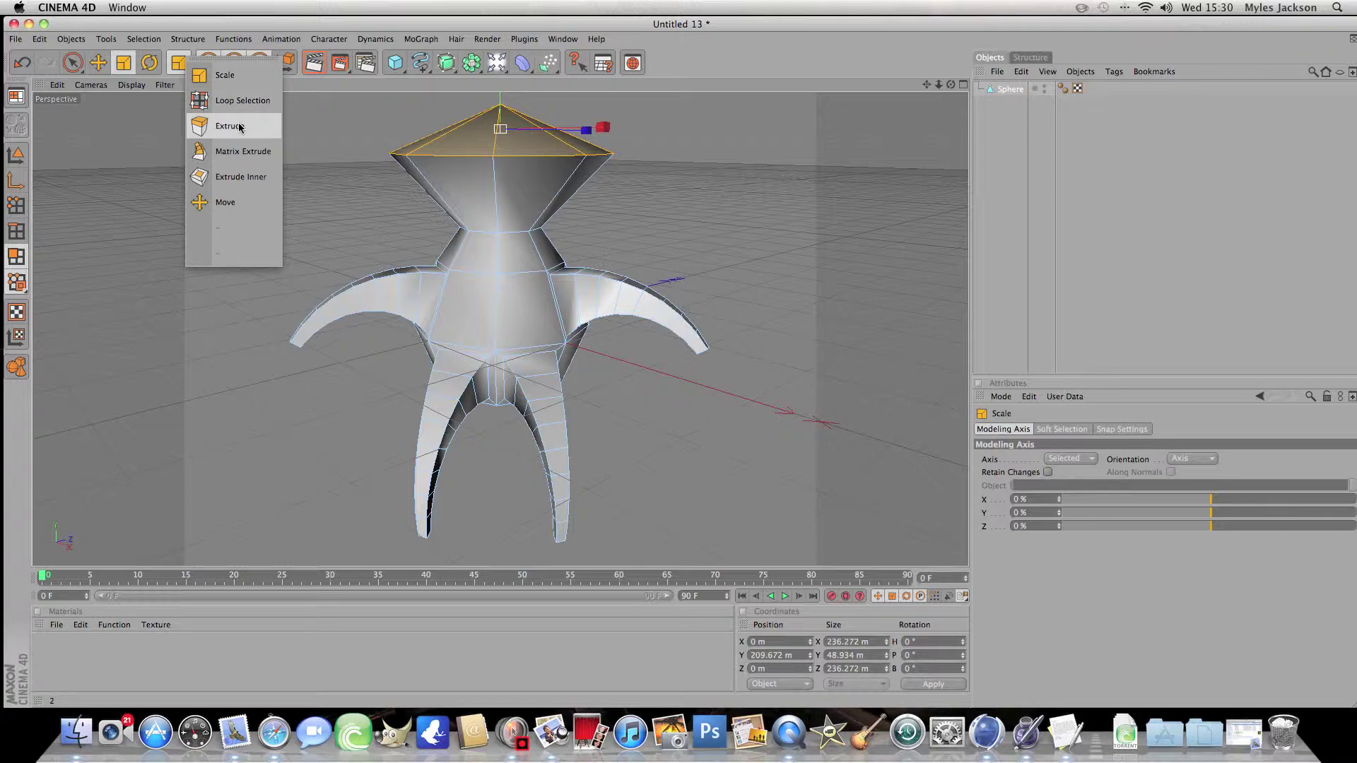
pyautogui.click(240, 128)
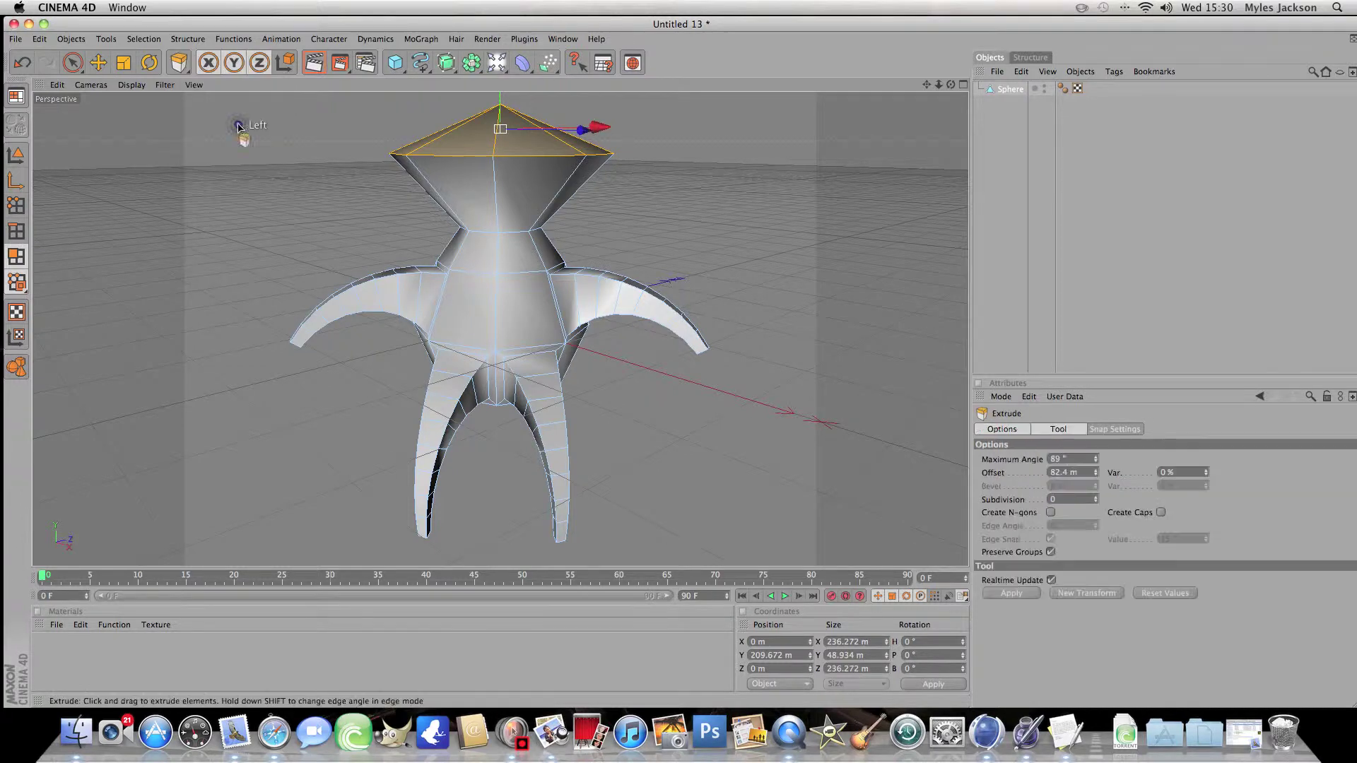
pyautogui.click(563, 535)
pyautogui.moveTo(450, 558); pyautogui.dragTo(411, 545)
pyautogui.keyDown('shift'); pyautogui.click(423, 532); pyautogui.keyUp('shift')
pyautogui.moveTo(663, 509); pyautogui.dragTo(678, 365)
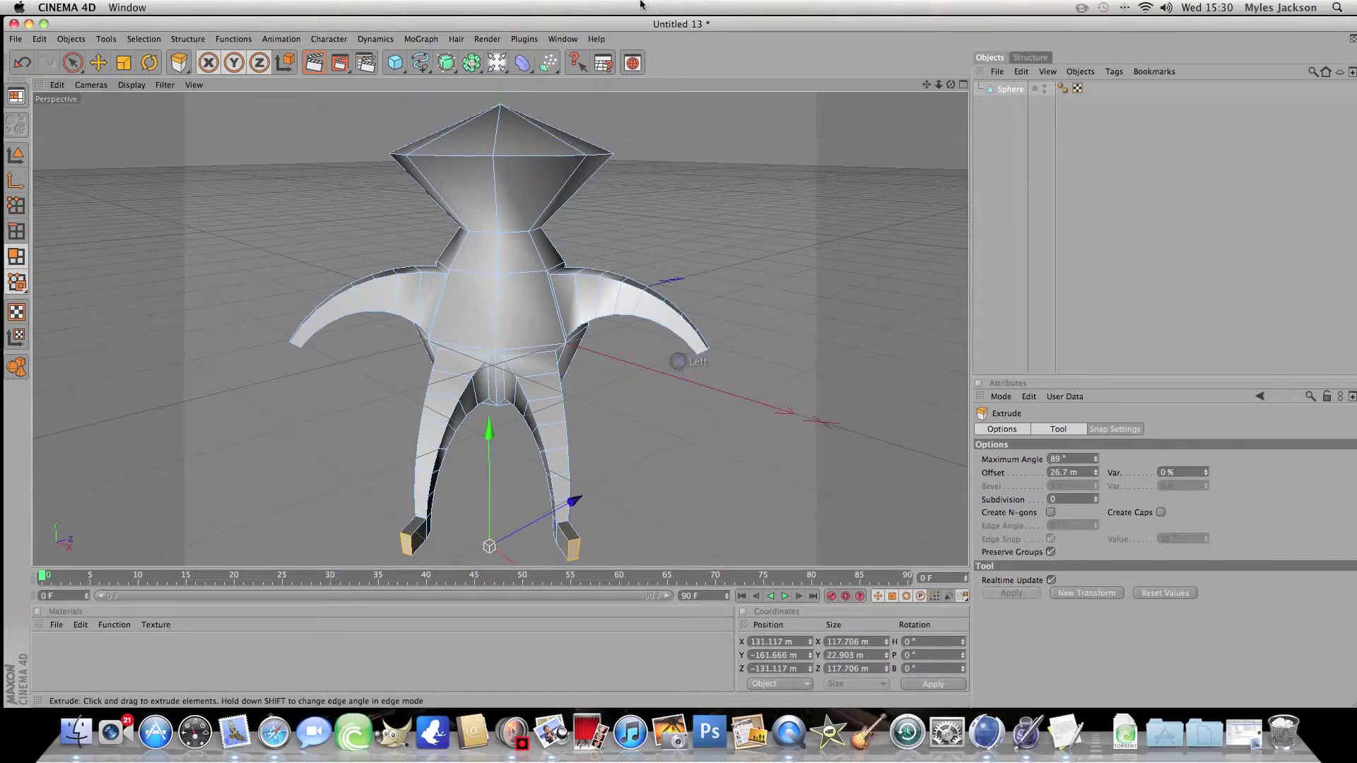
# Inset the two front head polygons separately by about 14.5 m and extrude them outward by about 3.4 m as eyes.
pyautogui.click(476, 198)
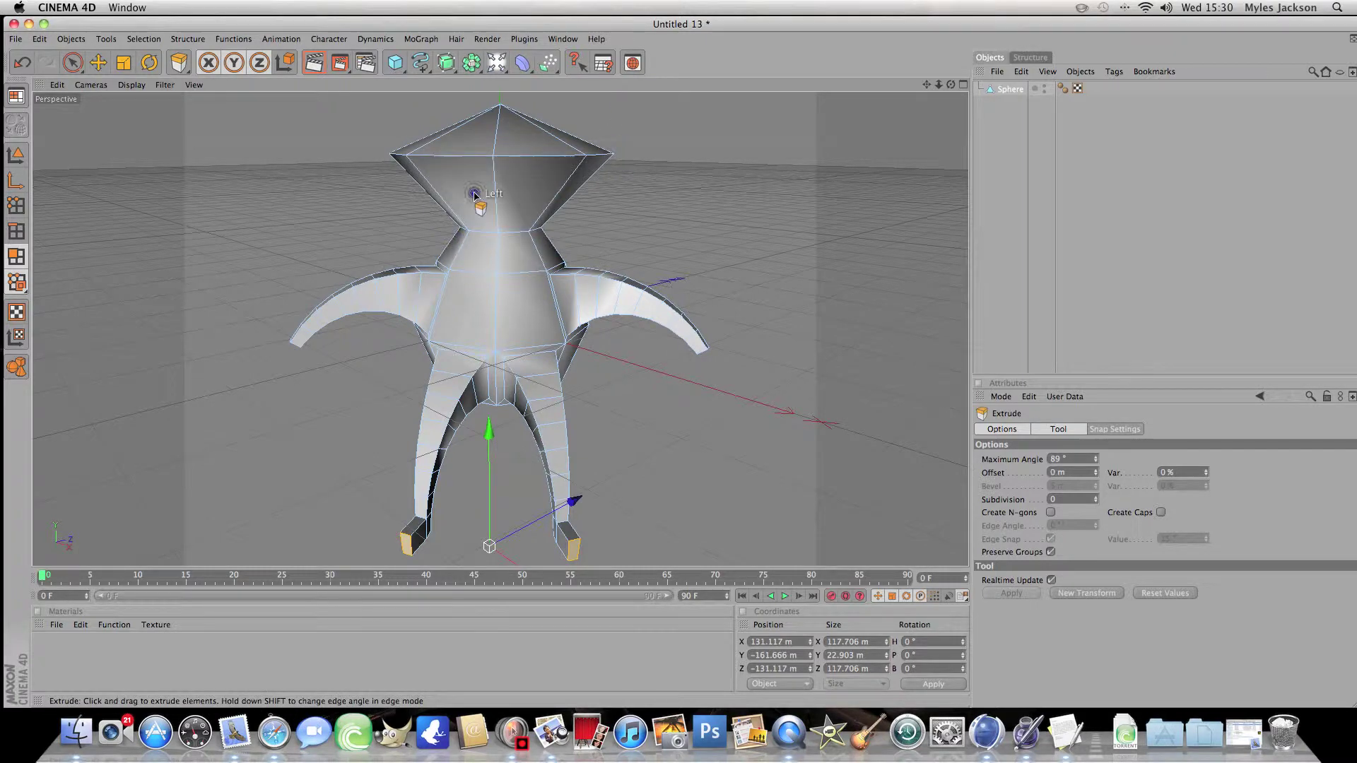
pyautogui.keyDown('shift'); pyautogui.click(525, 194); pyautogui.keyUp('shift')
pyautogui.click(170, 64)
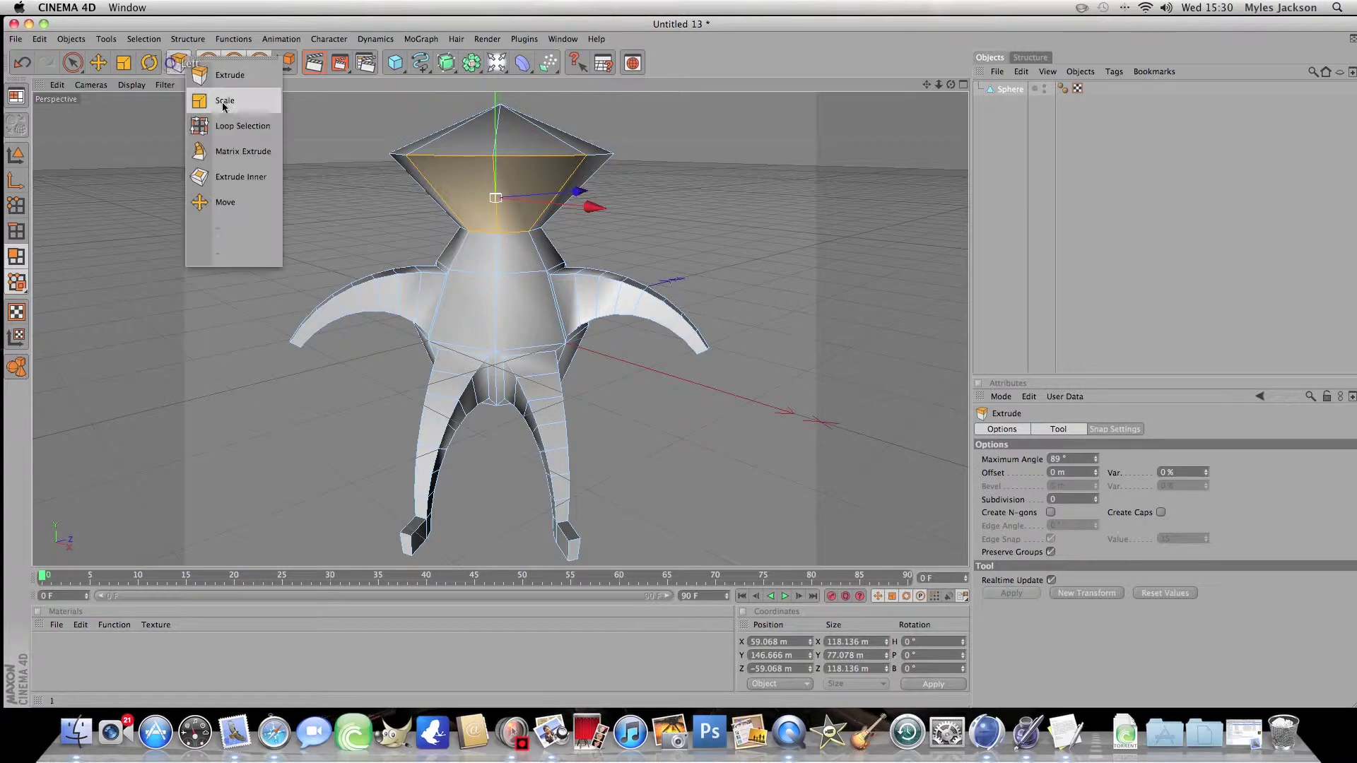
pyautogui.click(233, 172)
pyautogui.moveTo(303, 173); pyautogui.dragTo(680, 364)
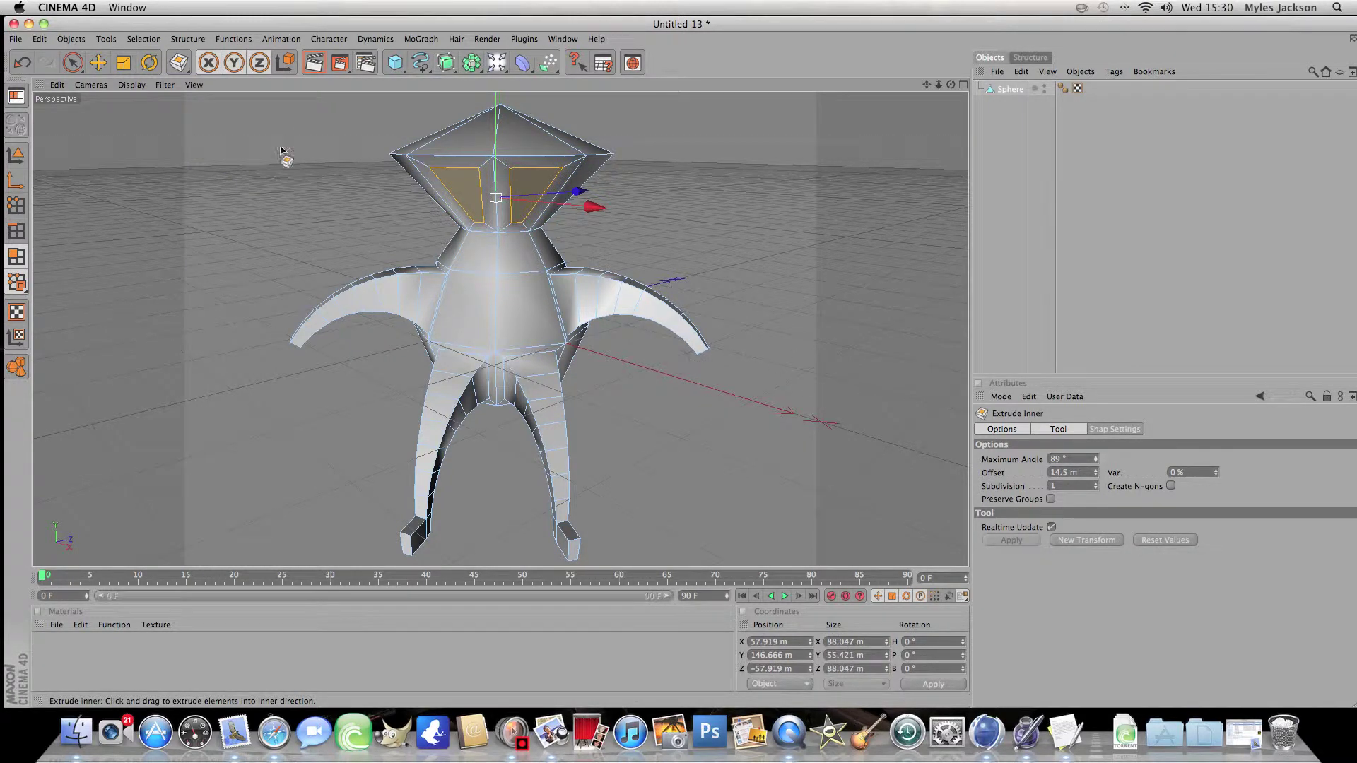
pyautogui.click(181, 65)
pyautogui.click(220, 101)
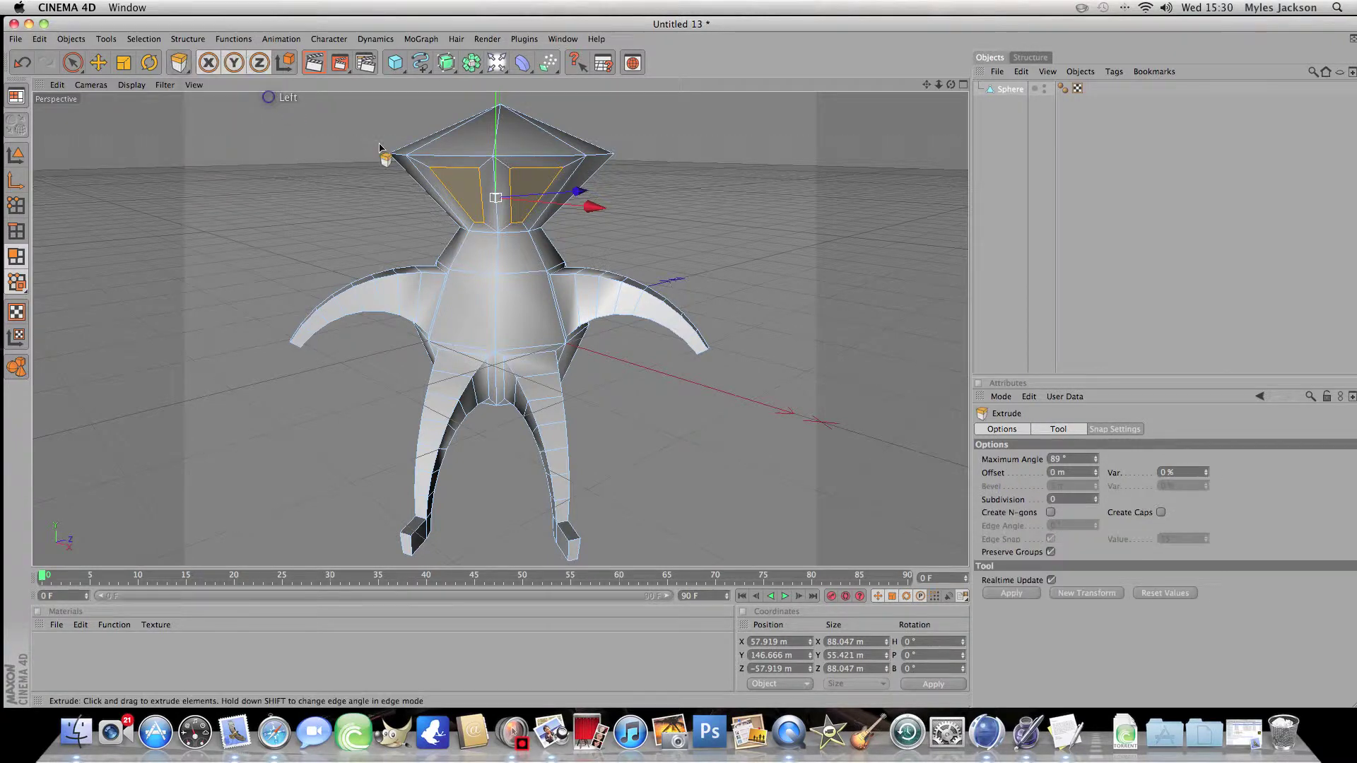
pyautogui.moveTo(362, 201); pyautogui.dragTo(678, 365)
# Inset the two raised eye polygons by about 6.2 m and extrude them inward by about 3.8 m.
pyautogui.click(181, 65)
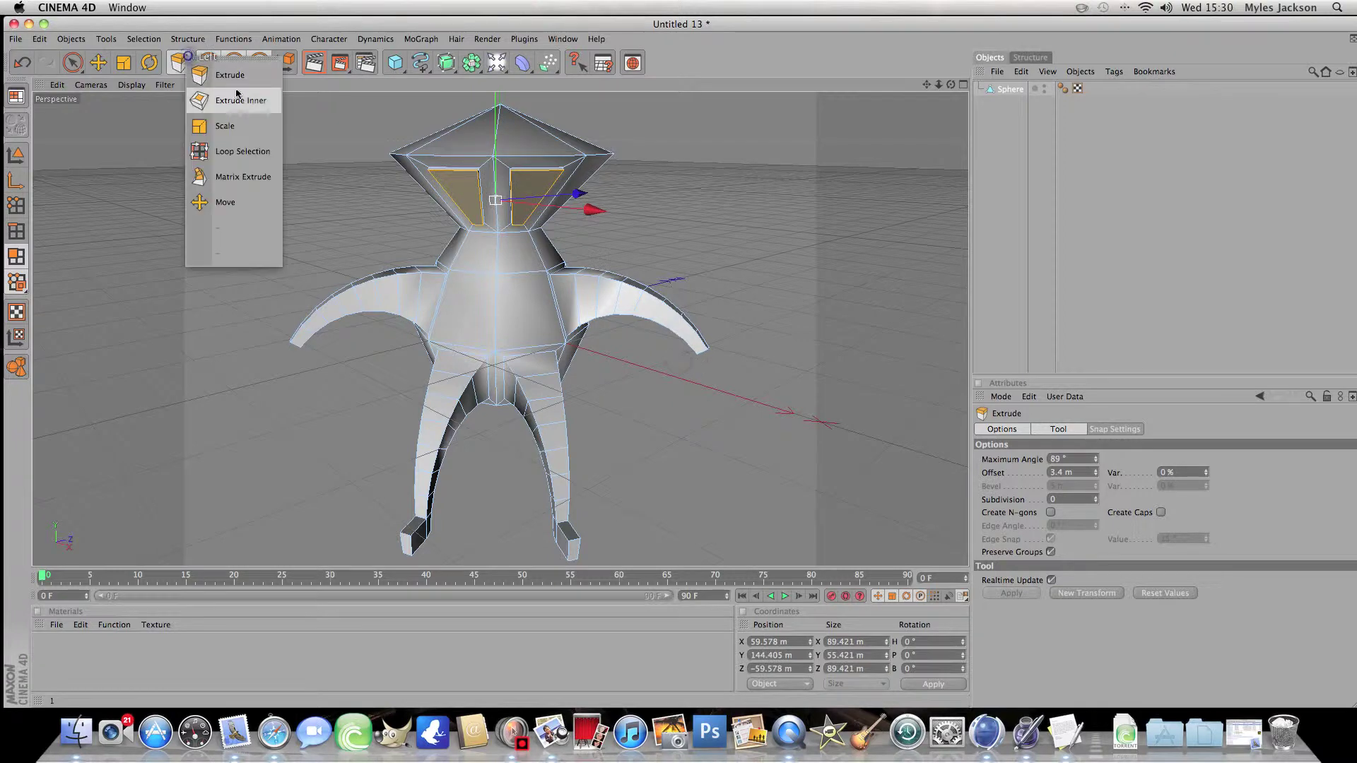
pyautogui.click(237, 97)
pyautogui.moveTo(359, 106); pyautogui.dragTo(679, 365)
pyautogui.click(188, 59)
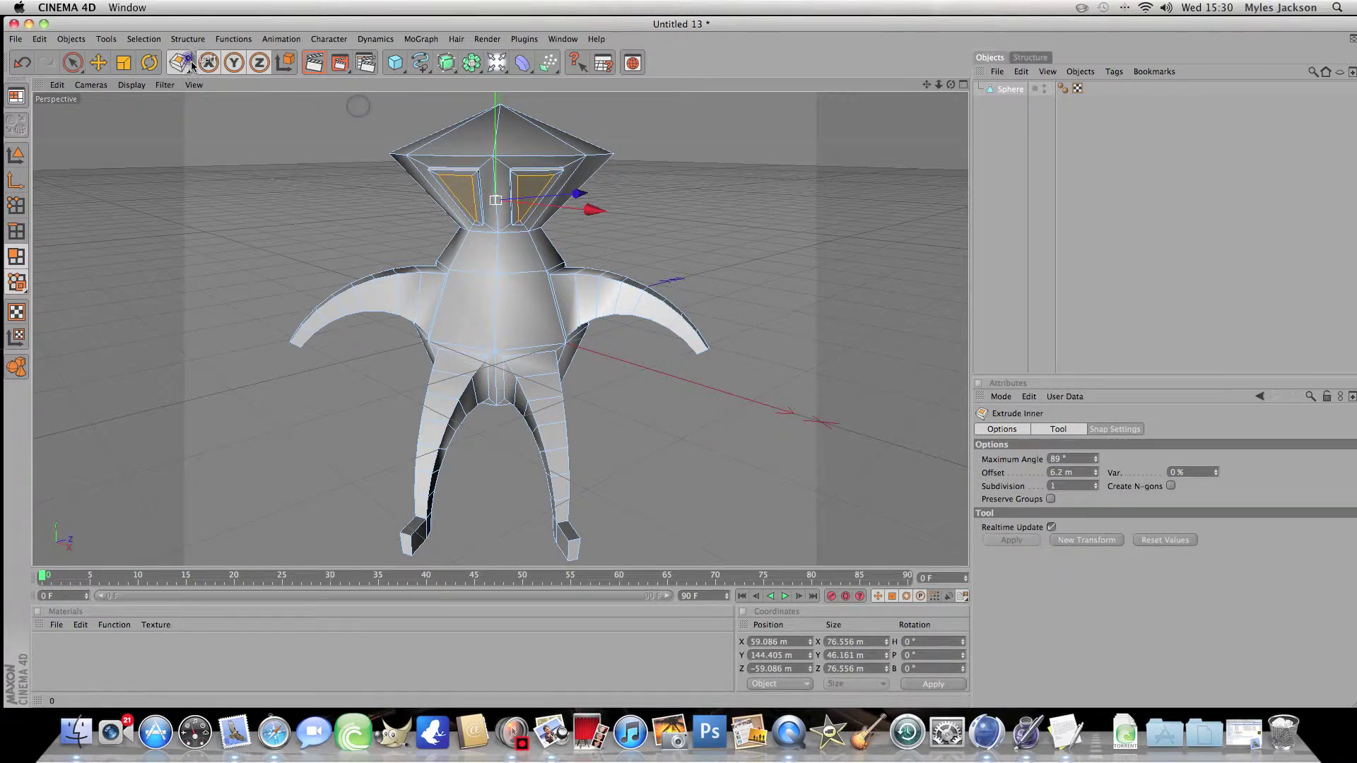
pyautogui.click(238, 100)
pyautogui.moveTo(682, 370); pyautogui.dragTo(679, 364)
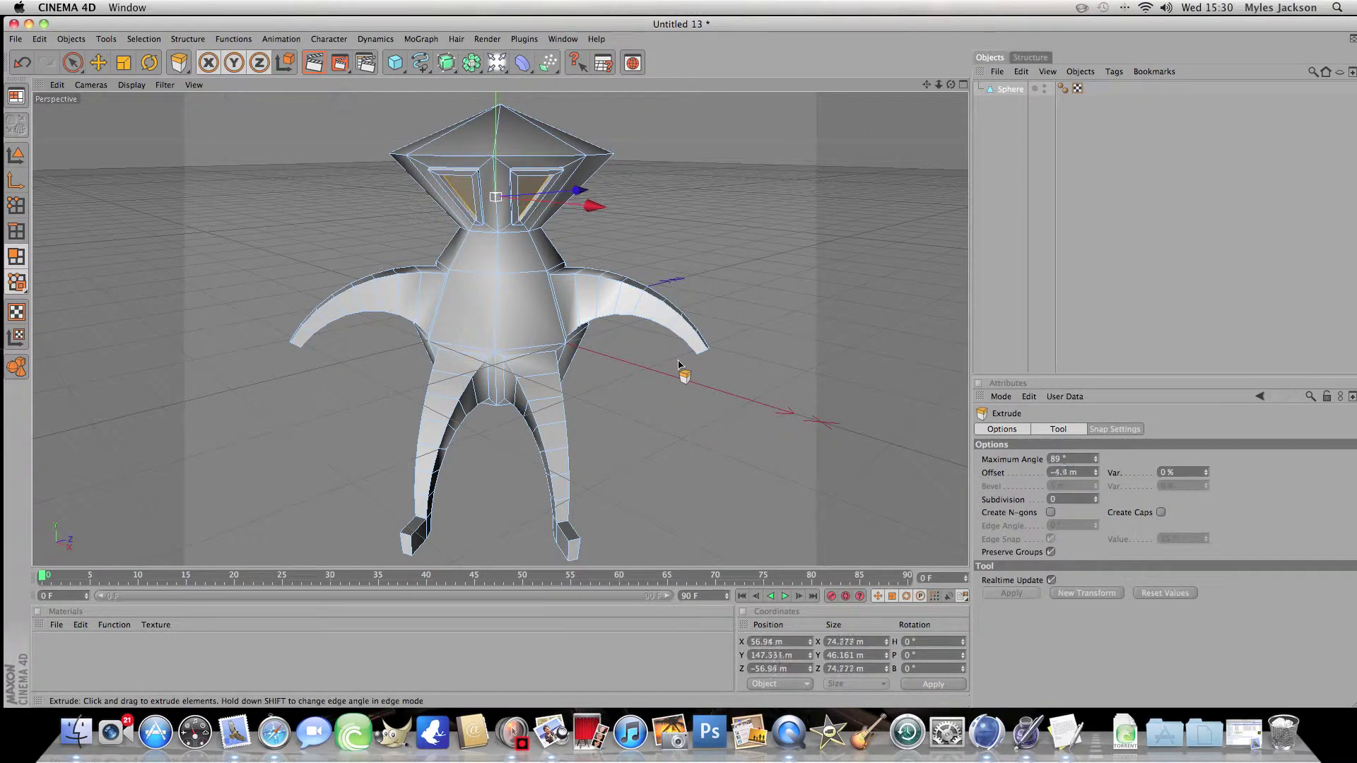
# Select the two front neck polygons and turn on Preserve Groups for Extrude Inner.
pyautogui.click(520, 257)
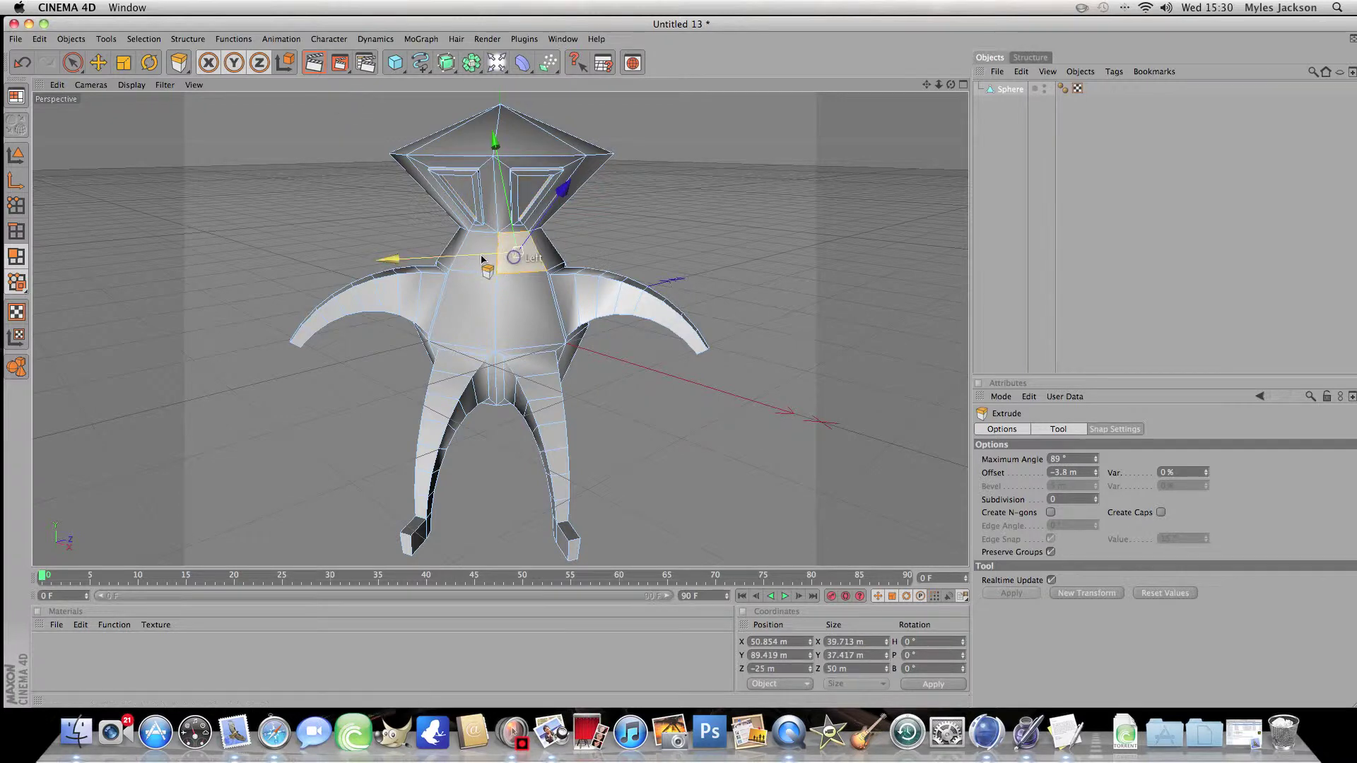
pyautogui.keyDown('shift'); pyautogui.click(481, 267); pyautogui.keyUp('shift')
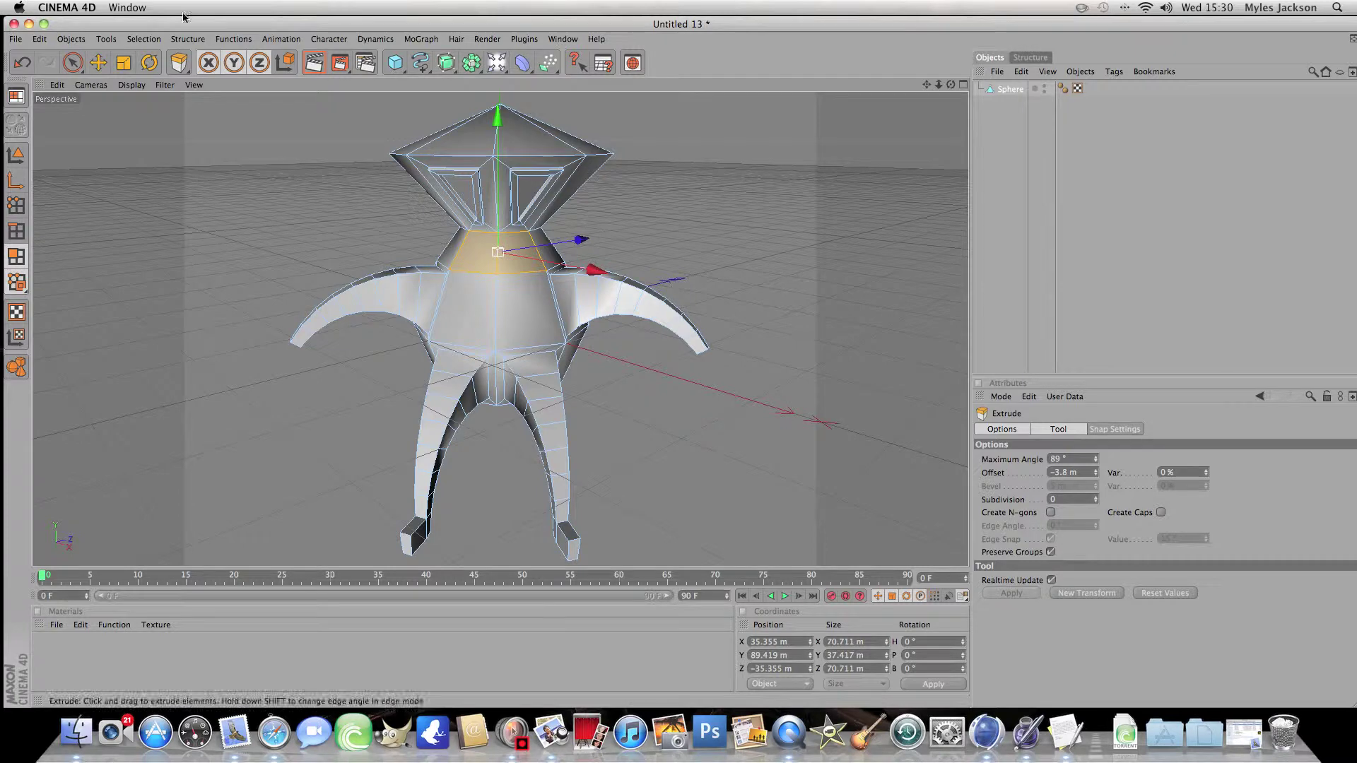
pyautogui.moveTo(181, 66); pyautogui.dragTo(247, 106)
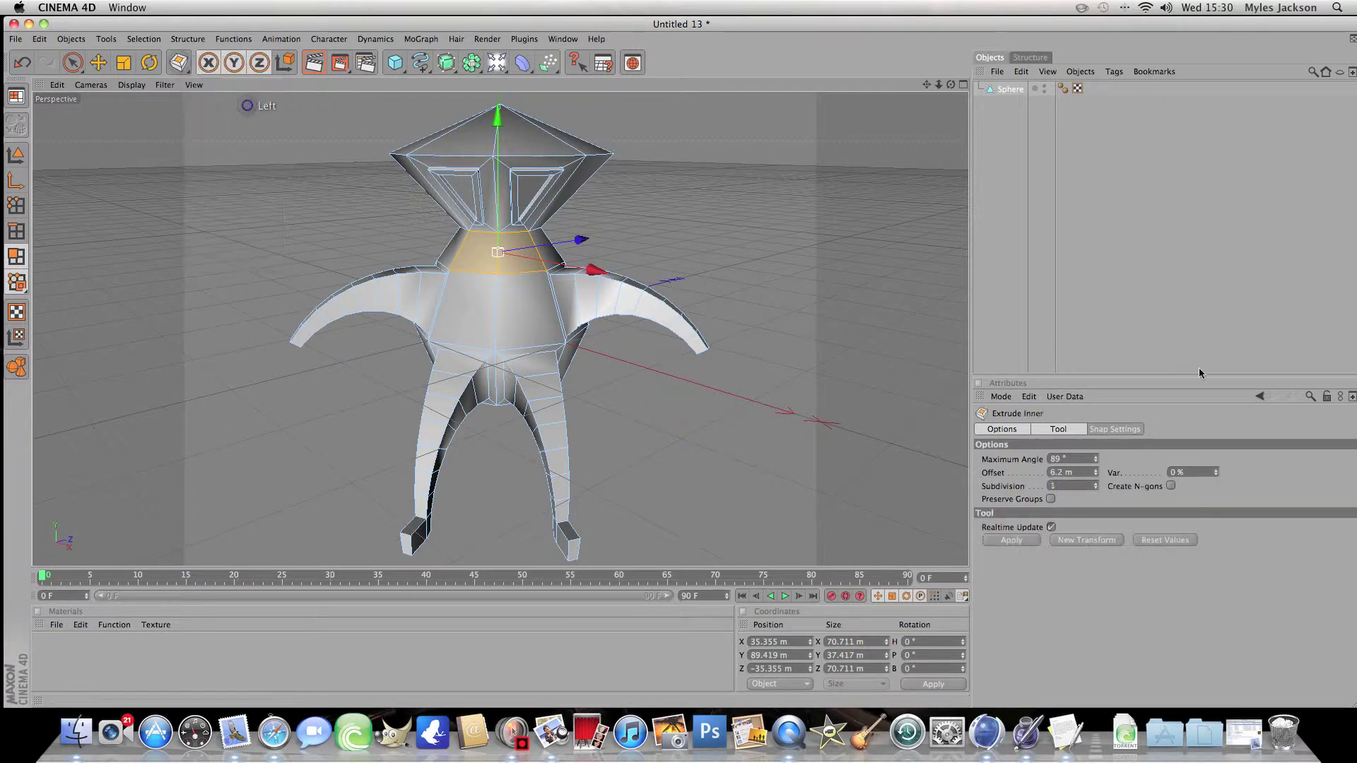
pyautogui.click(1051, 500)
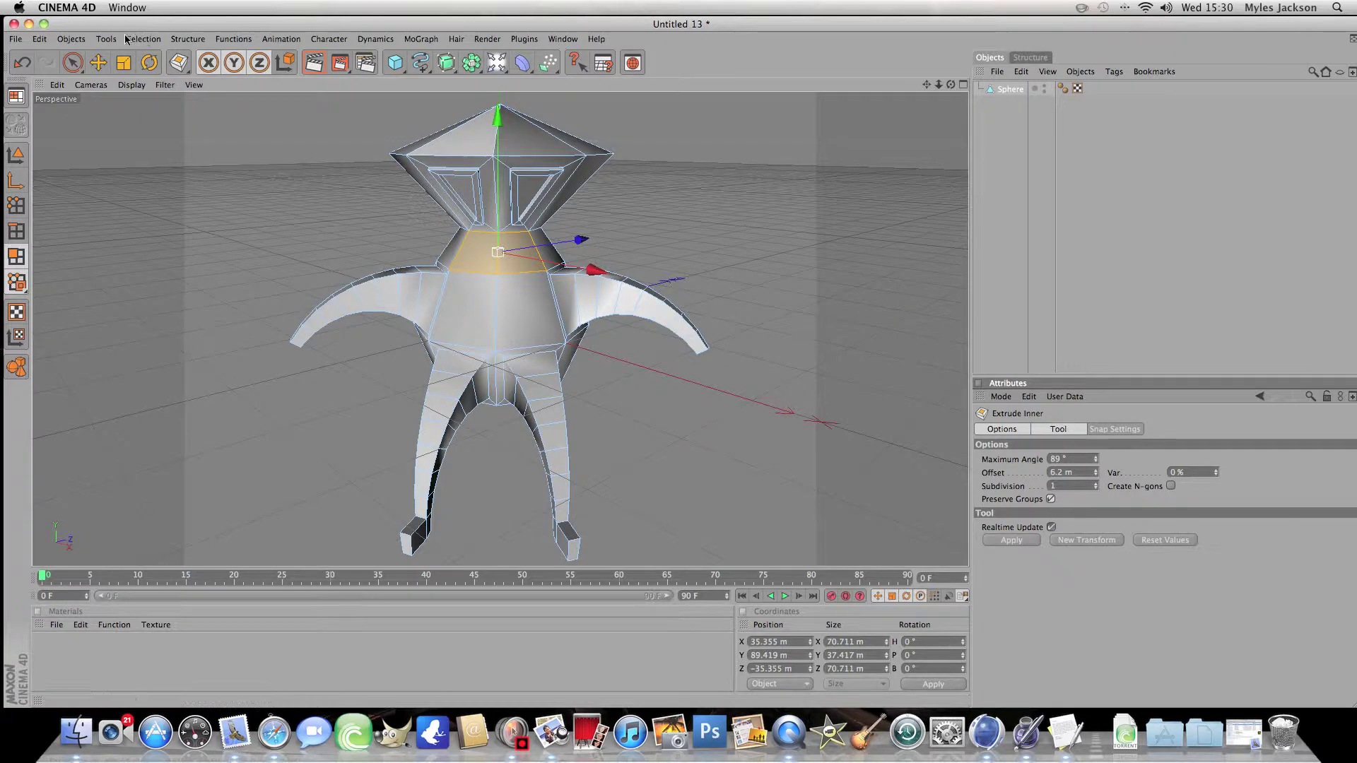
pyautogui.moveTo(179, 63); pyautogui.dragTo(212, 75)
pyautogui.moveTo(679, 365); pyautogui.dragTo(678, 365)
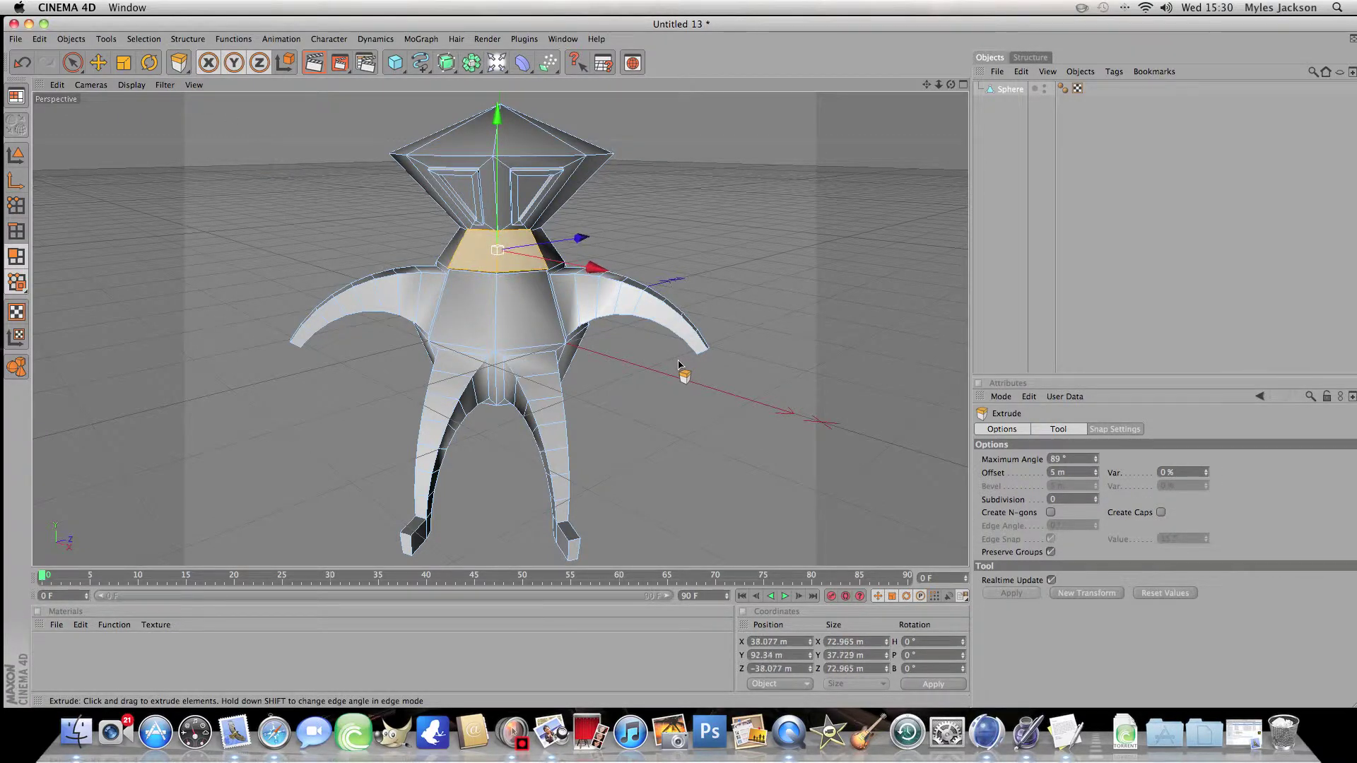
pyautogui.hotkey('ctrl', 'z')
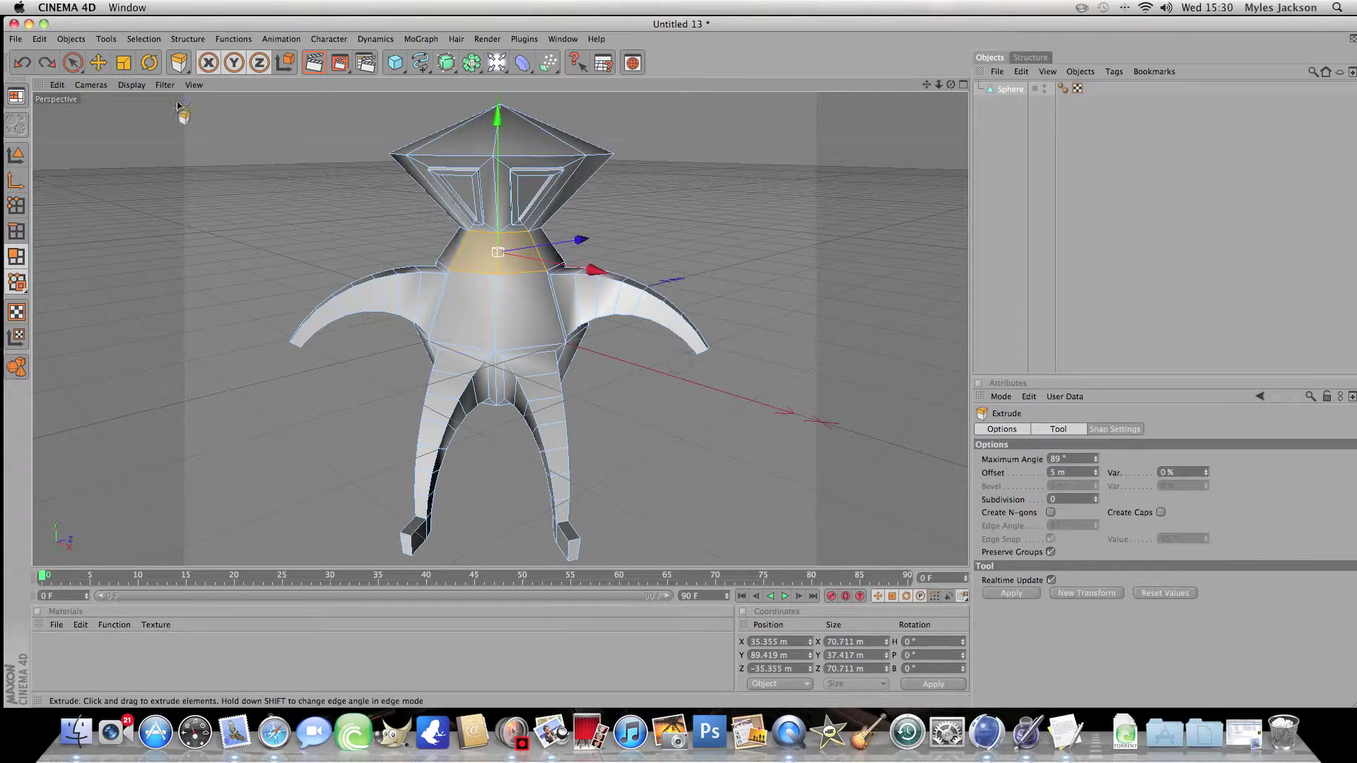
# Inset the two front neck polygons as one group by about 6.6 m with Extrude Inner.
pyautogui.moveTo(178, 65); pyautogui.dragTo(212, 101)
pyautogui.moveTo(678, 364); pyautogui.dragTo(681, 363)
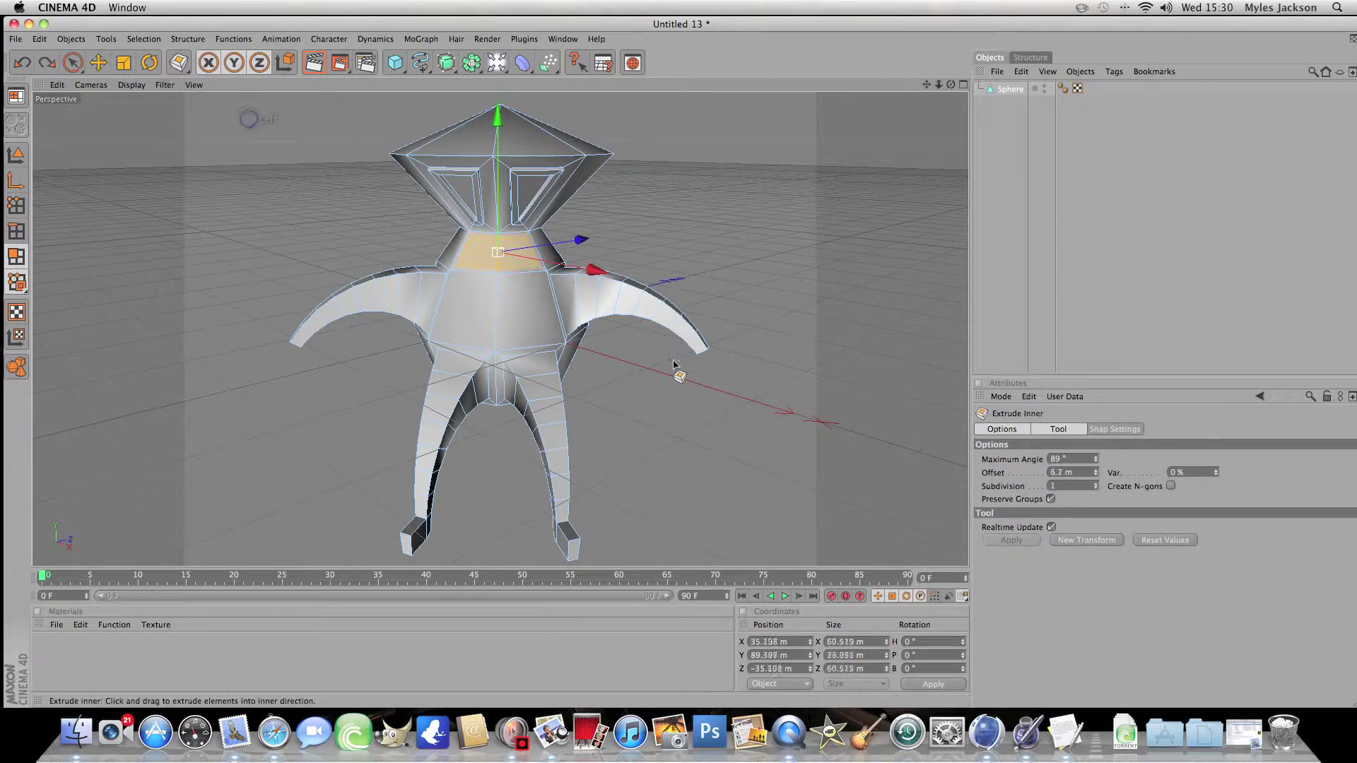
# Extrude the inset neck polygons outward as a mouth and inset the raised face slightly with Extrude Inner.
pyautogui.moveTo(178, 66); pyautogui.dragTo(245, 100)
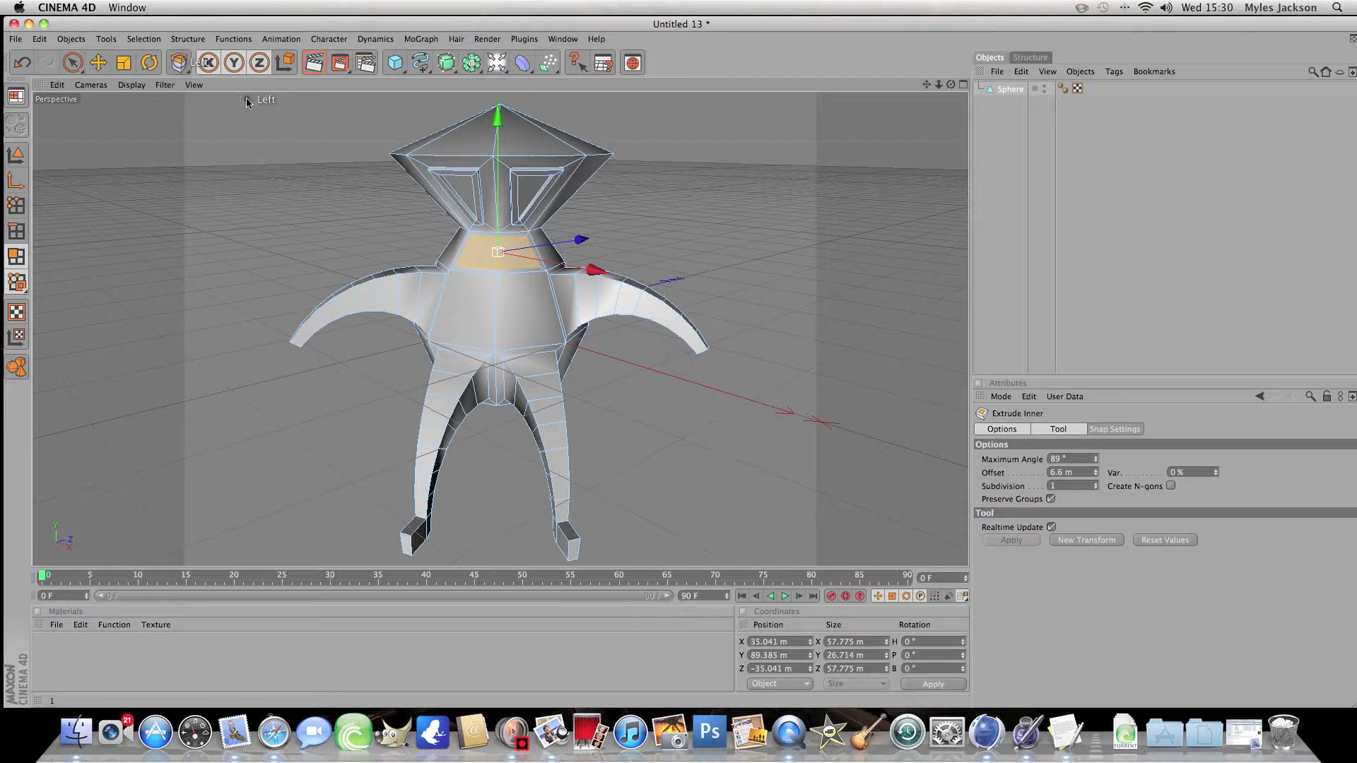
pyautogui.moveTo(679, 365); pyautogui.dragTo(679, 364)
pyautogui.moveTo(178, 65); pyautogui.dragTo(679, 365)
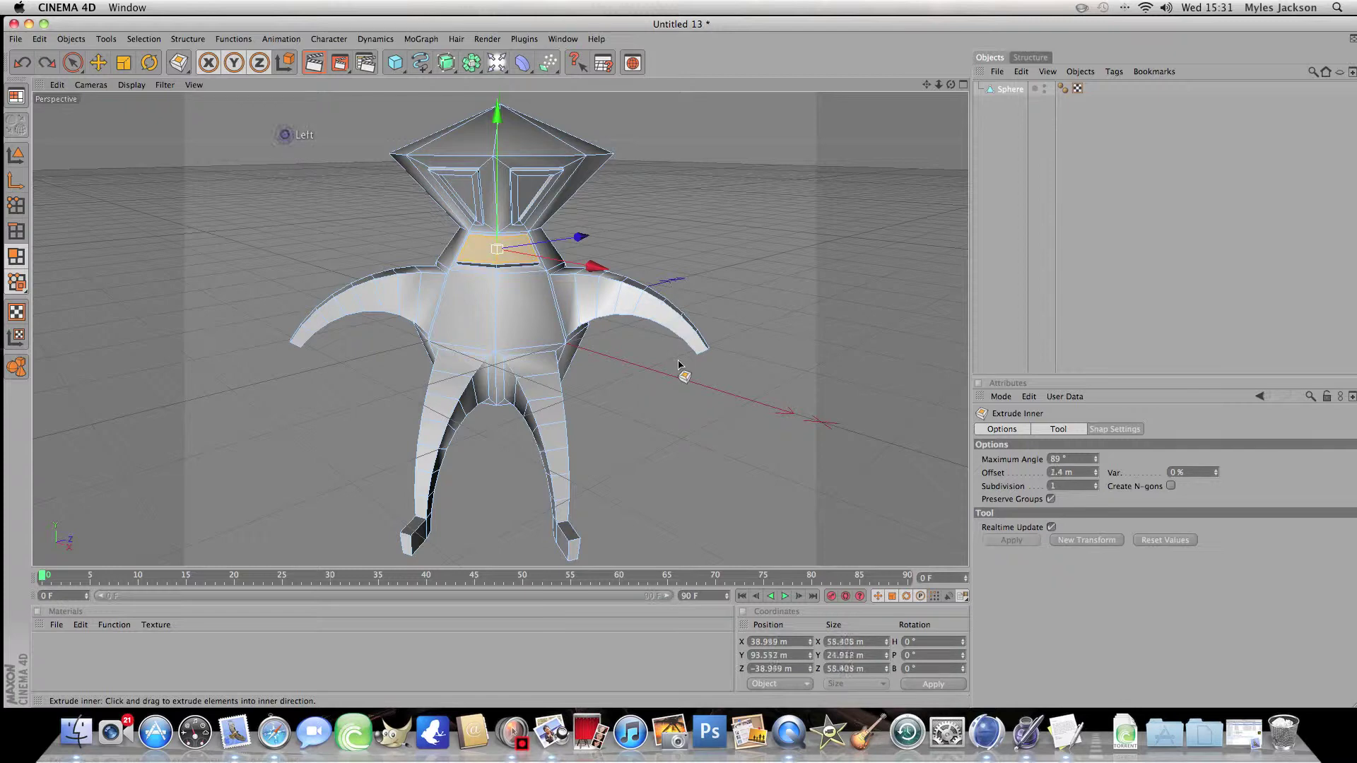
# Extrude the inset mouth polygons inward by about 6.3 m.
pyautogui.moveTo(177, 62); pyautogui.dragTo(233, 99)
pyautogui.moveTo(306, 151); pyautogui.dragTo(679, 365)
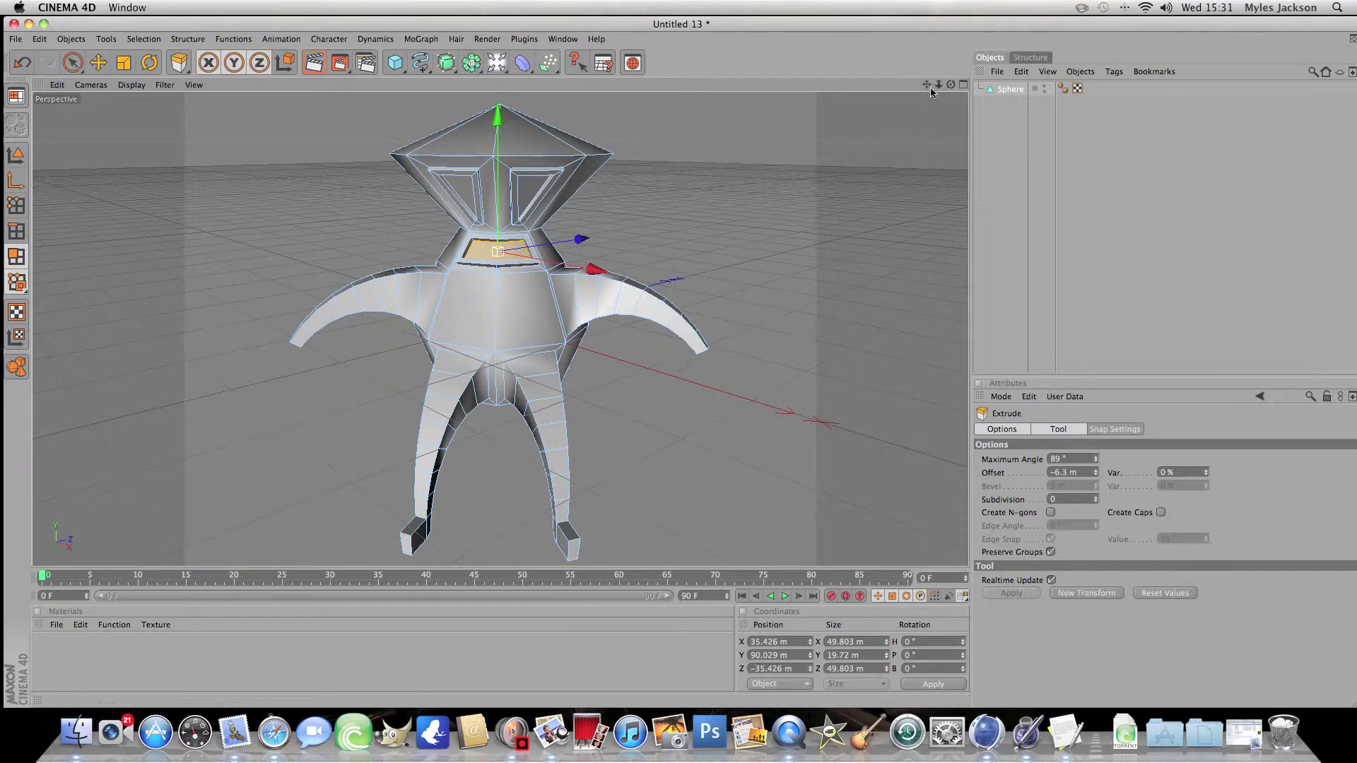
# Extrude two opposite polygons on top of the head outward by about 29.9 m as ears.
pyautogui.moveTo(951, 84); pyautogui.dragTo(427, 156)
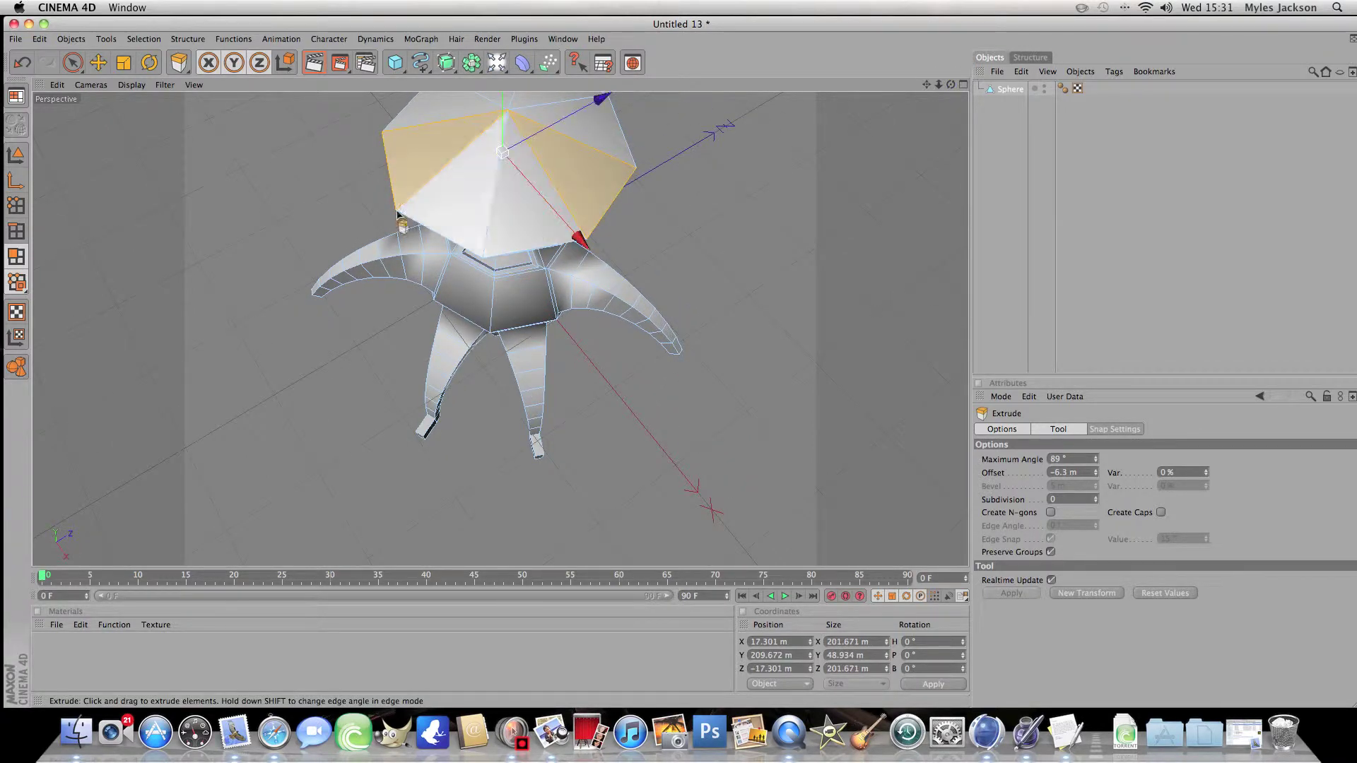
pyautogui.moveTo(186, 59); pyautogui.dragTo(679, 364)
pyautogui.moveTo(186, 60); pyautogui.dragTo(229, 99)
pyautogui.moveTo(679, 365)
pyautogui.mouseDown()
pyautogui.moveTo(671, 355)
pyautogui.moveTo(685, 367)
pyautogui.mouseUp()
pyautogui.press('super+z')
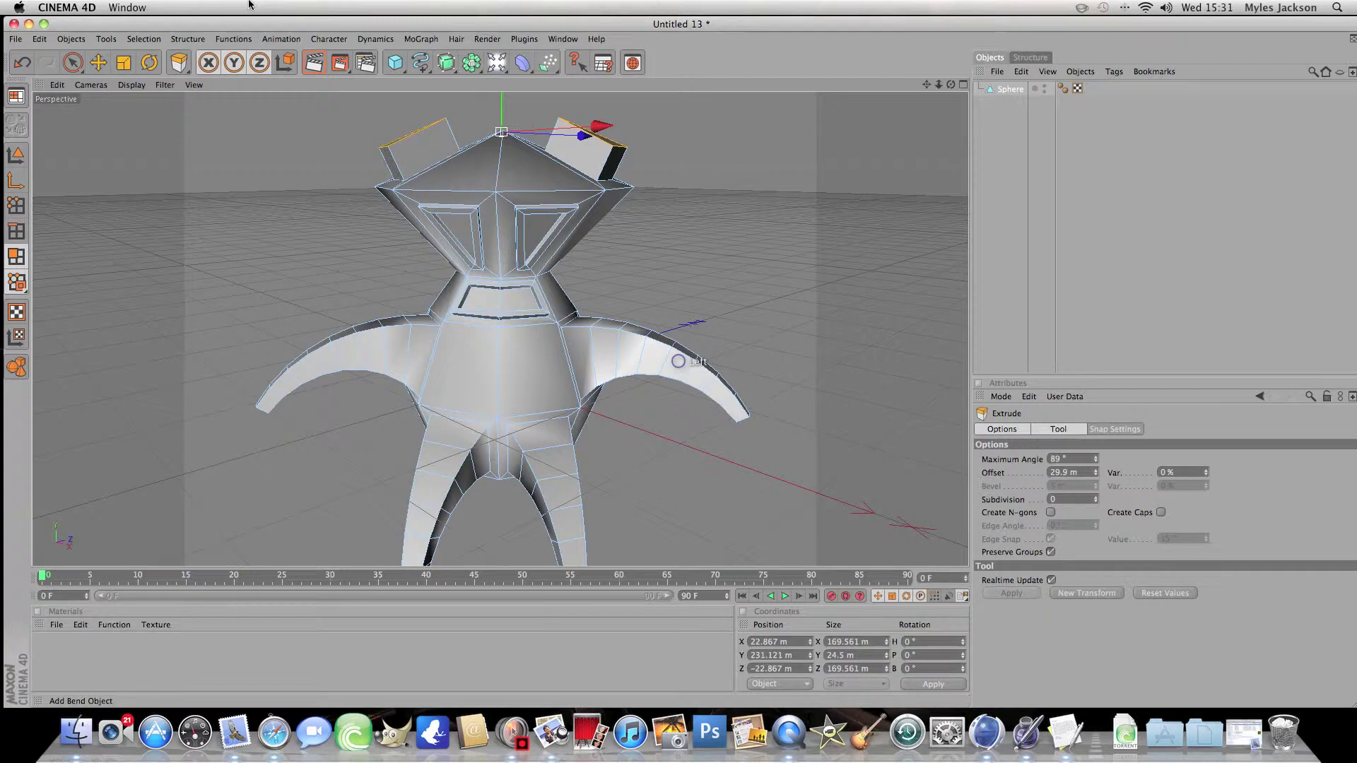
# Smooth the creature by nesting the Sphere under a new HyperNURBS object, and render the perspective view as a check.
pyautogui.click(447, 64)
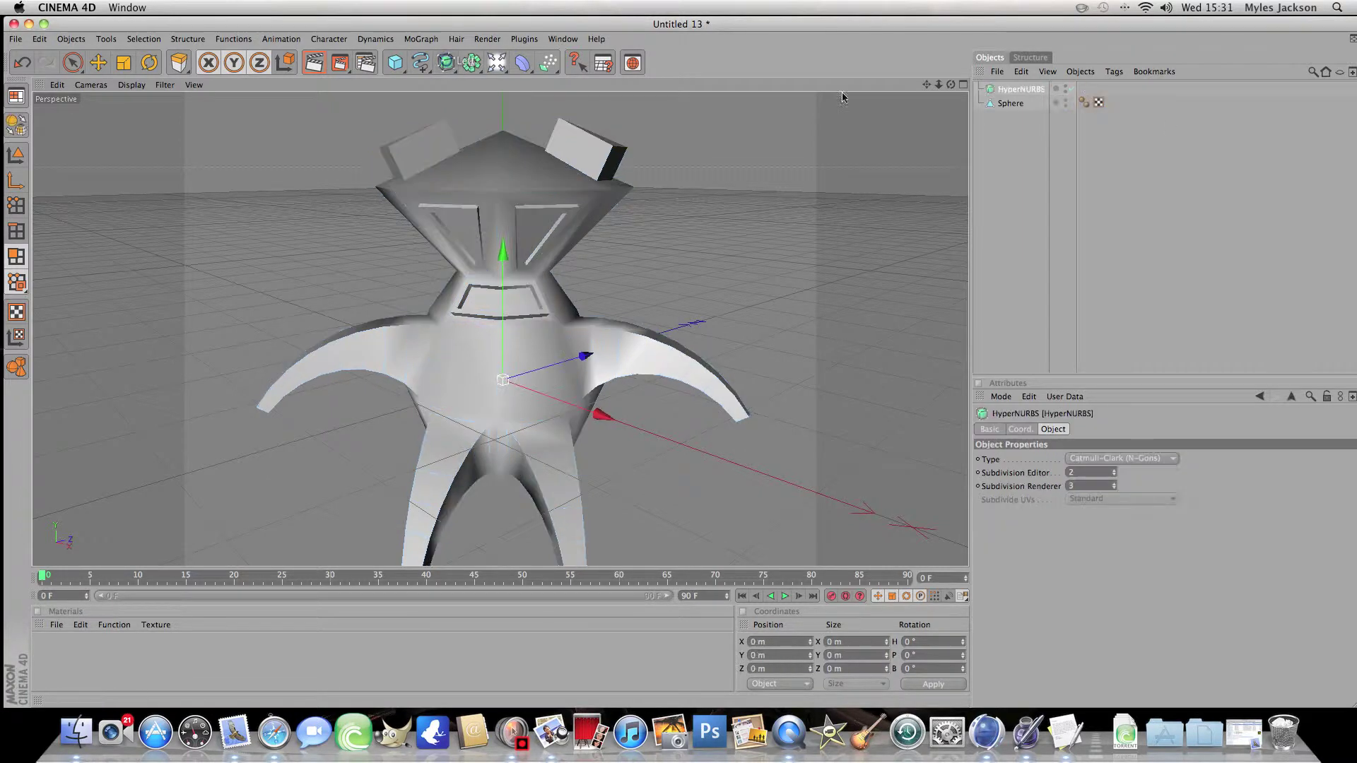
pyautogui.moveTo(1010, 104); pyautogui.dragTo(1013, 90)
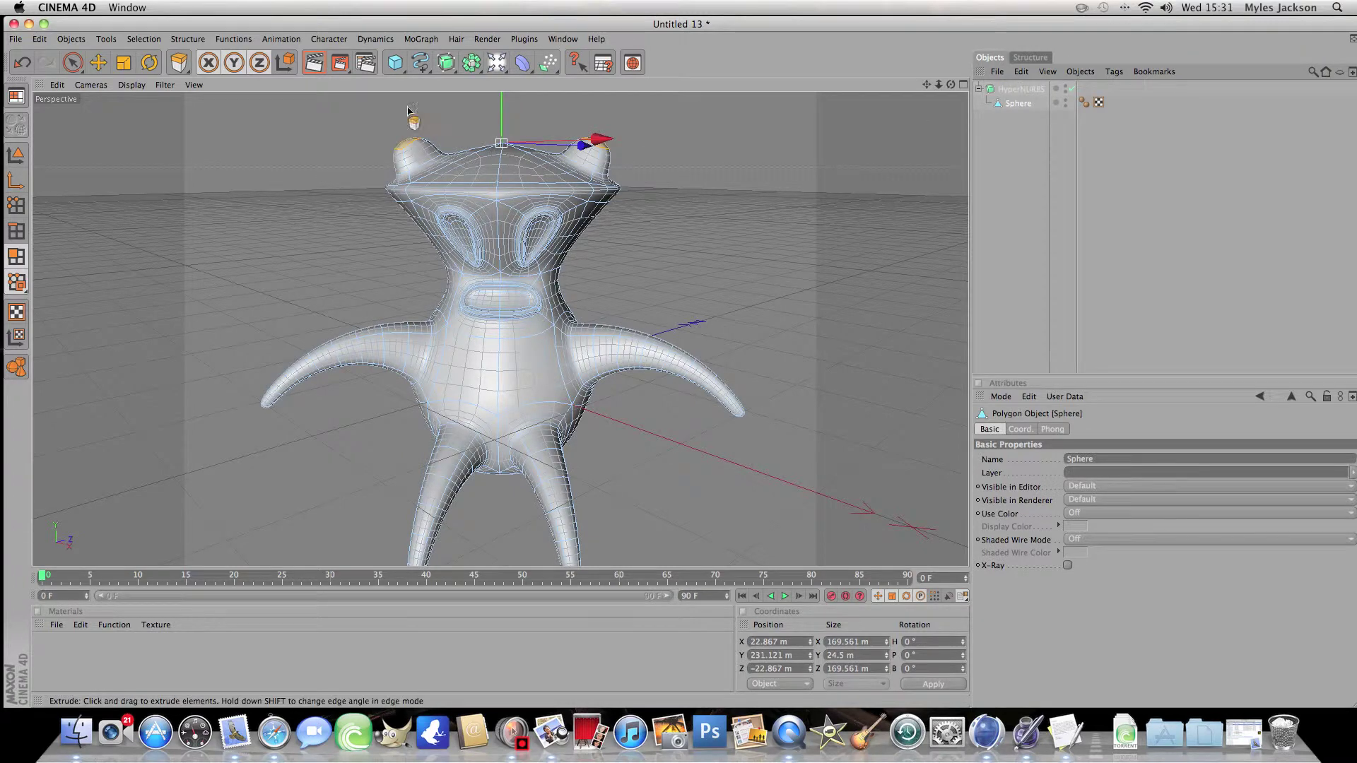
pyautogui.click(312, 64)
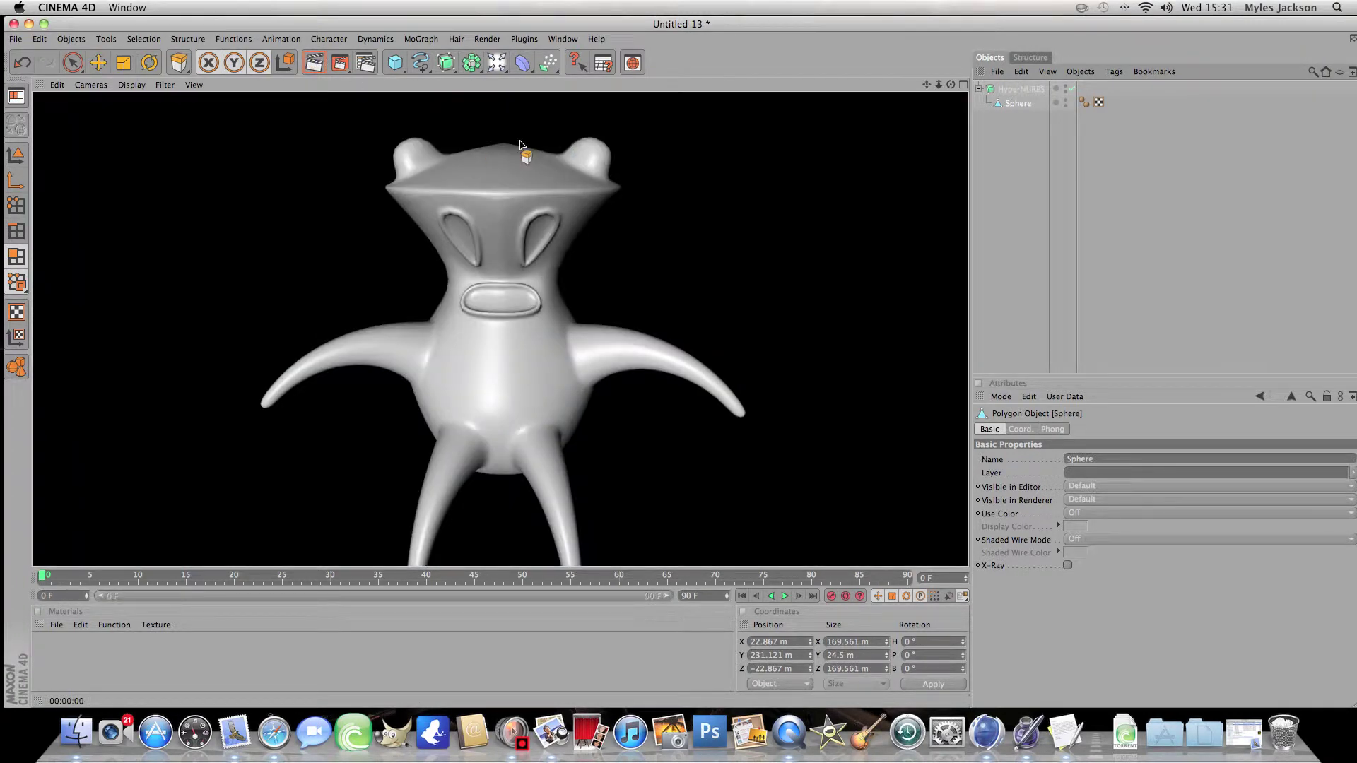
pyautogui.scroll(-5, 803, 168)
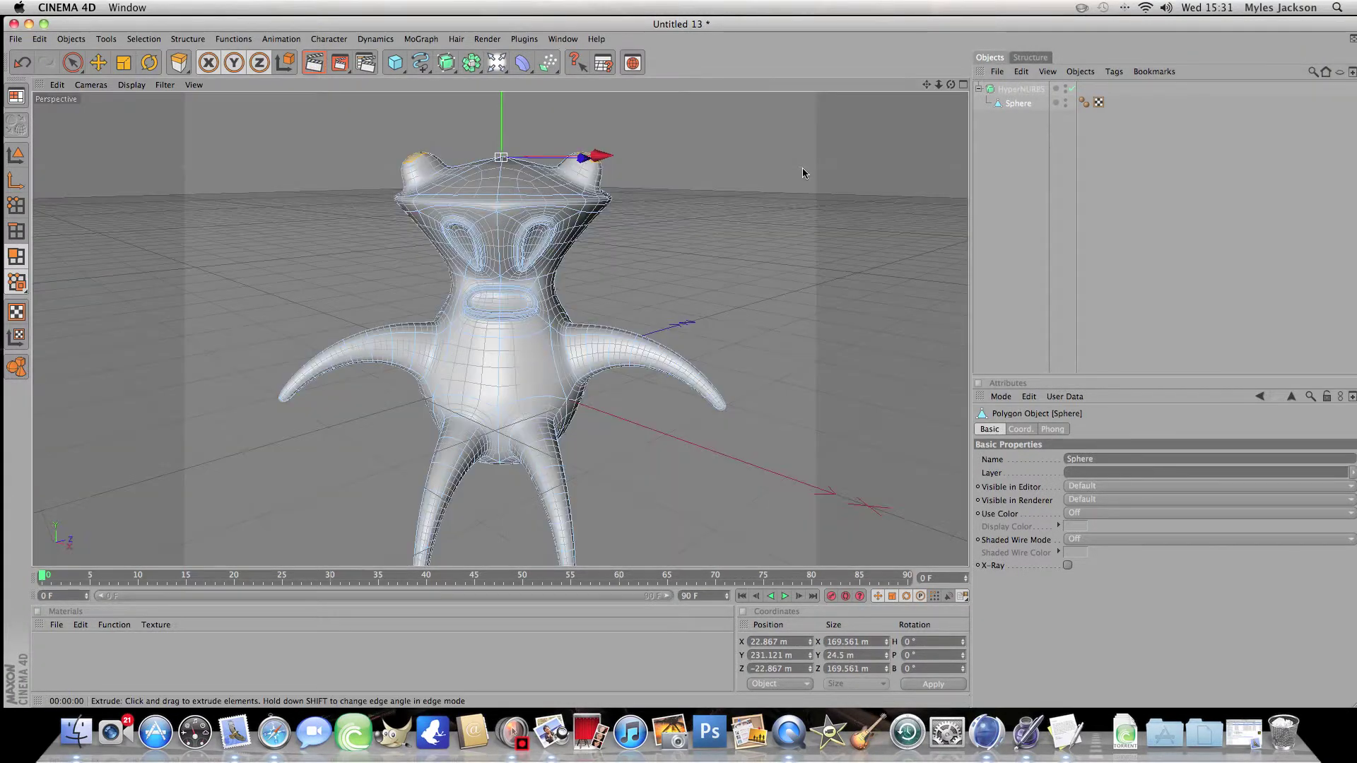
pyautogui.click(312, 65)
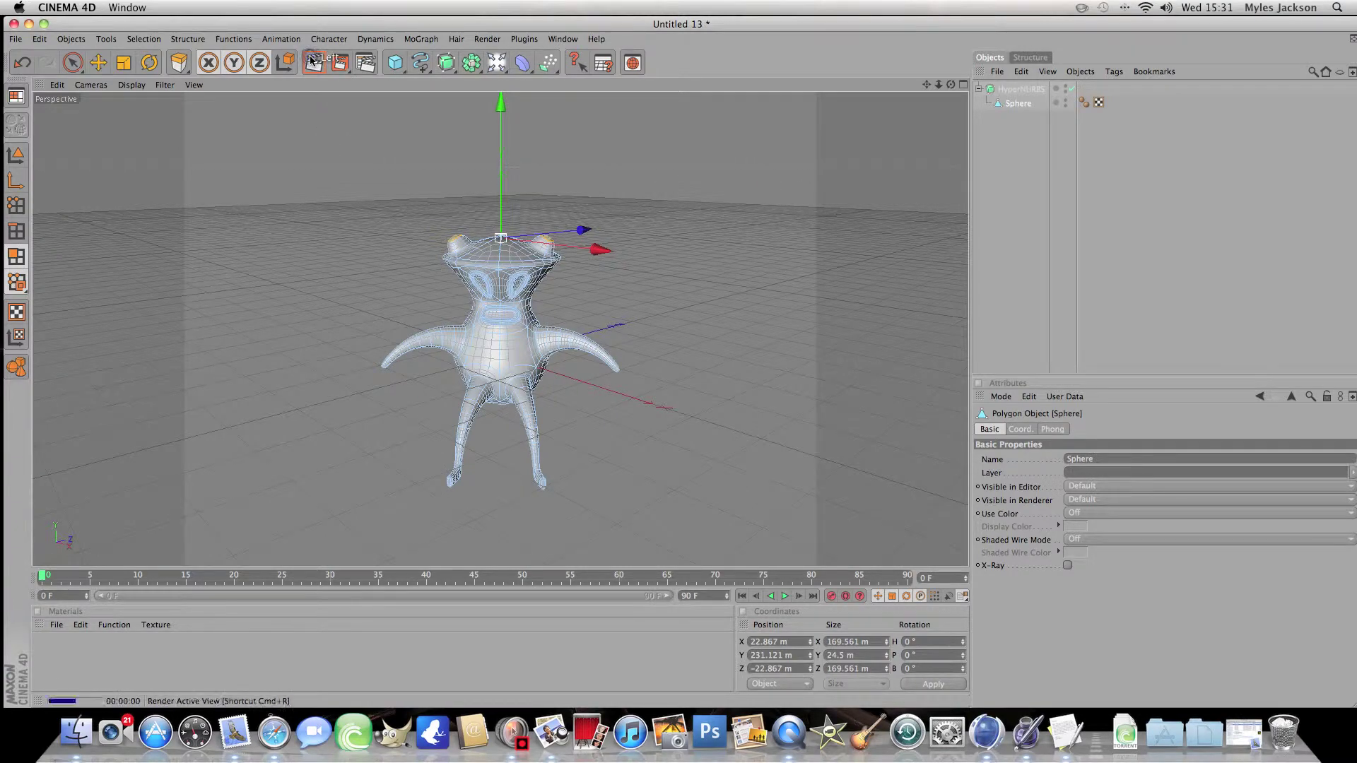
# Convert the HyperNURBS object with its Sphere into a single editable polygon mesh.
pyautogui.moveTo(951, 85); pyautogui.dragTo(677, 361)
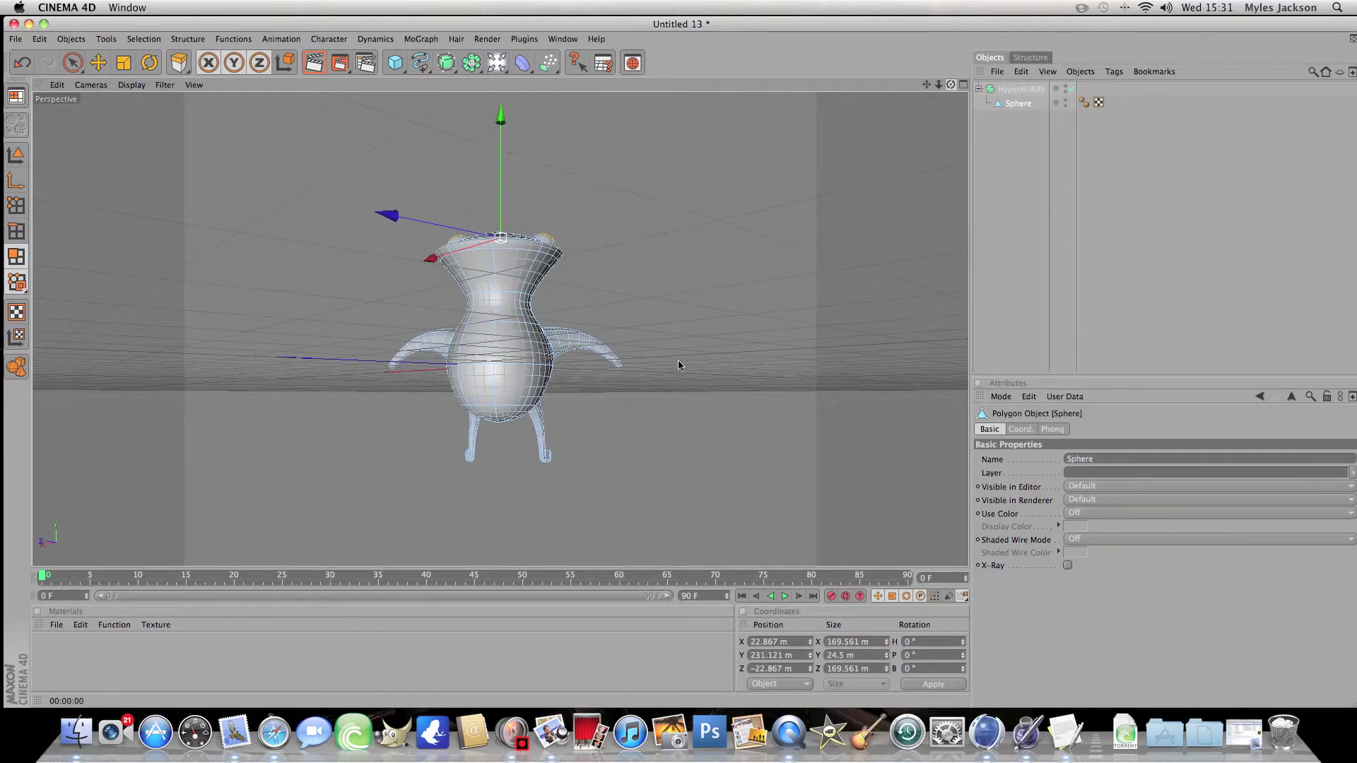
pyautogui.click(1020, 89)
pyautogui.press('c')
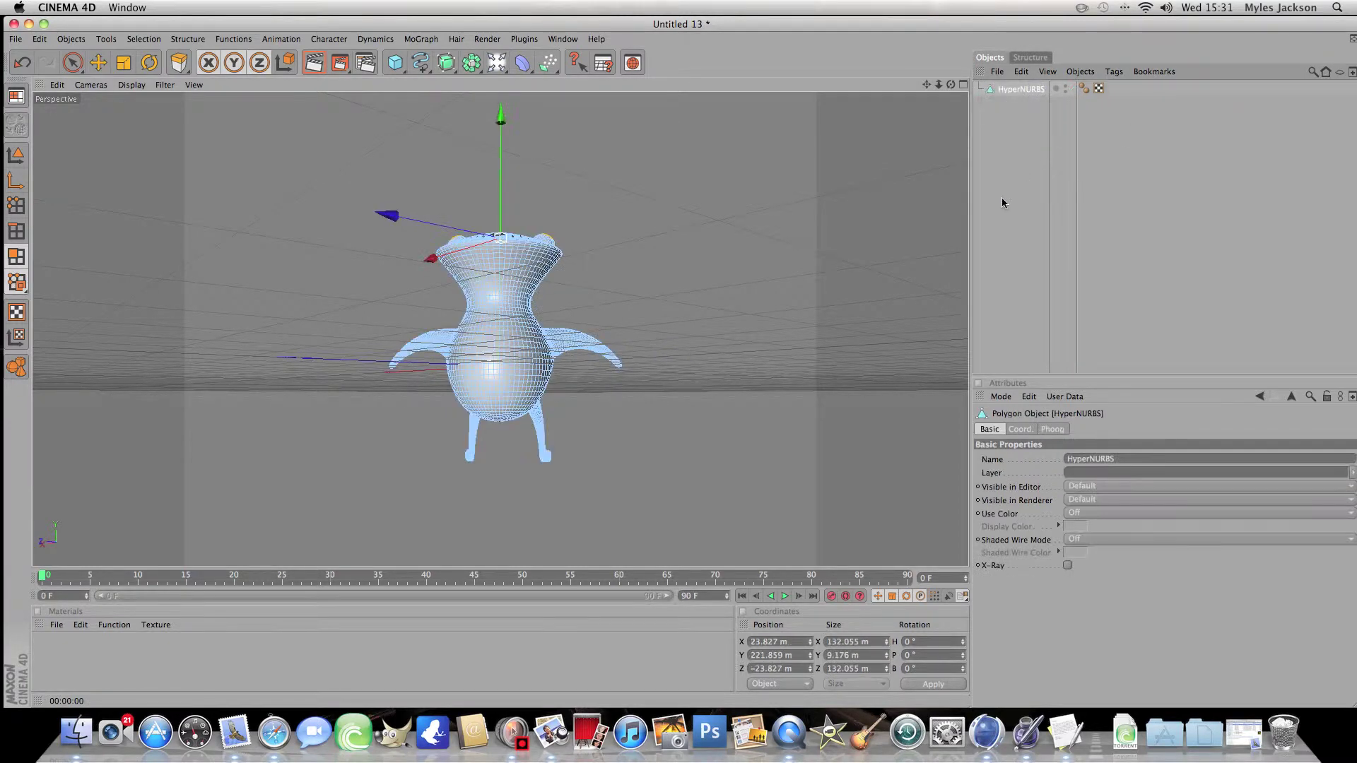
# Matrix Extrude a square patch of polygons on the creature's lower back into tail strands, using 8 steps and a move of about 22.1 m.
pyautogui.scroll(5, 499, 359)
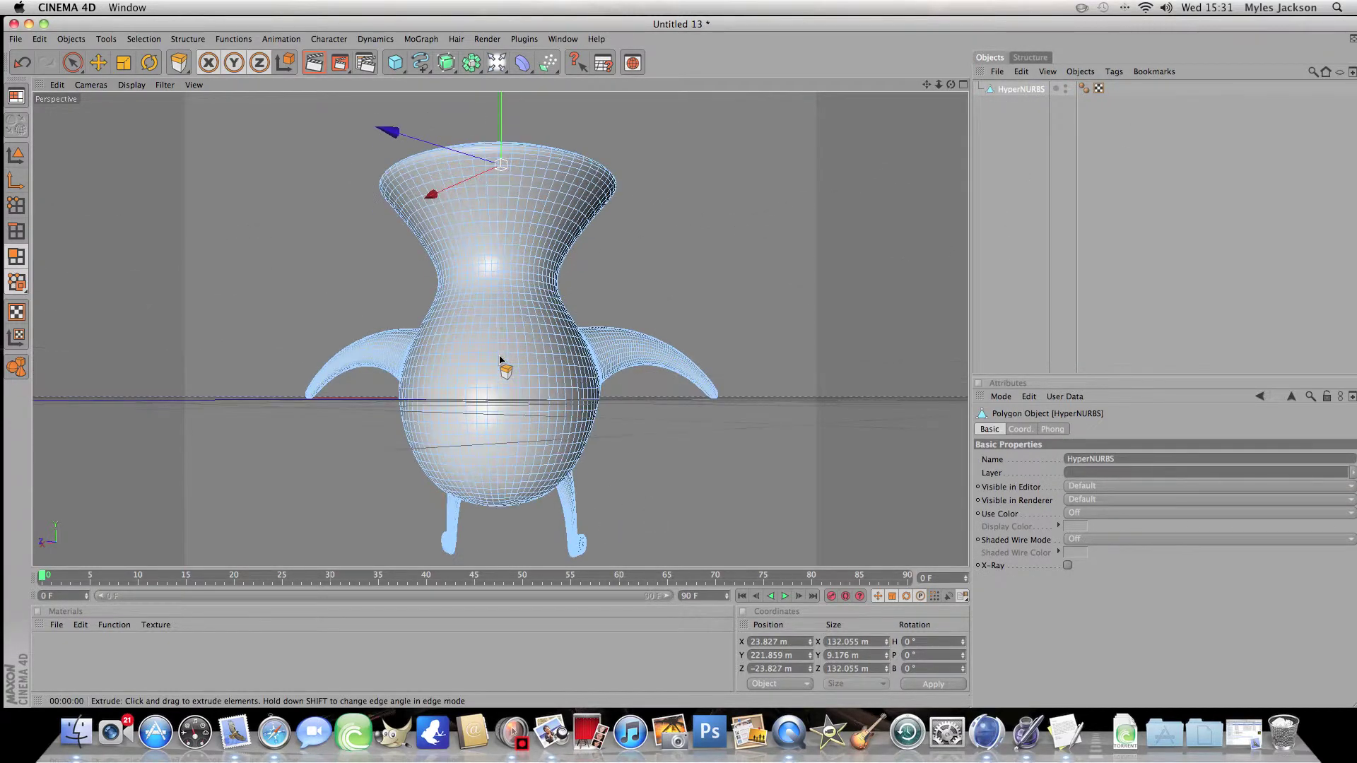
pyautogui.click(77, 63)
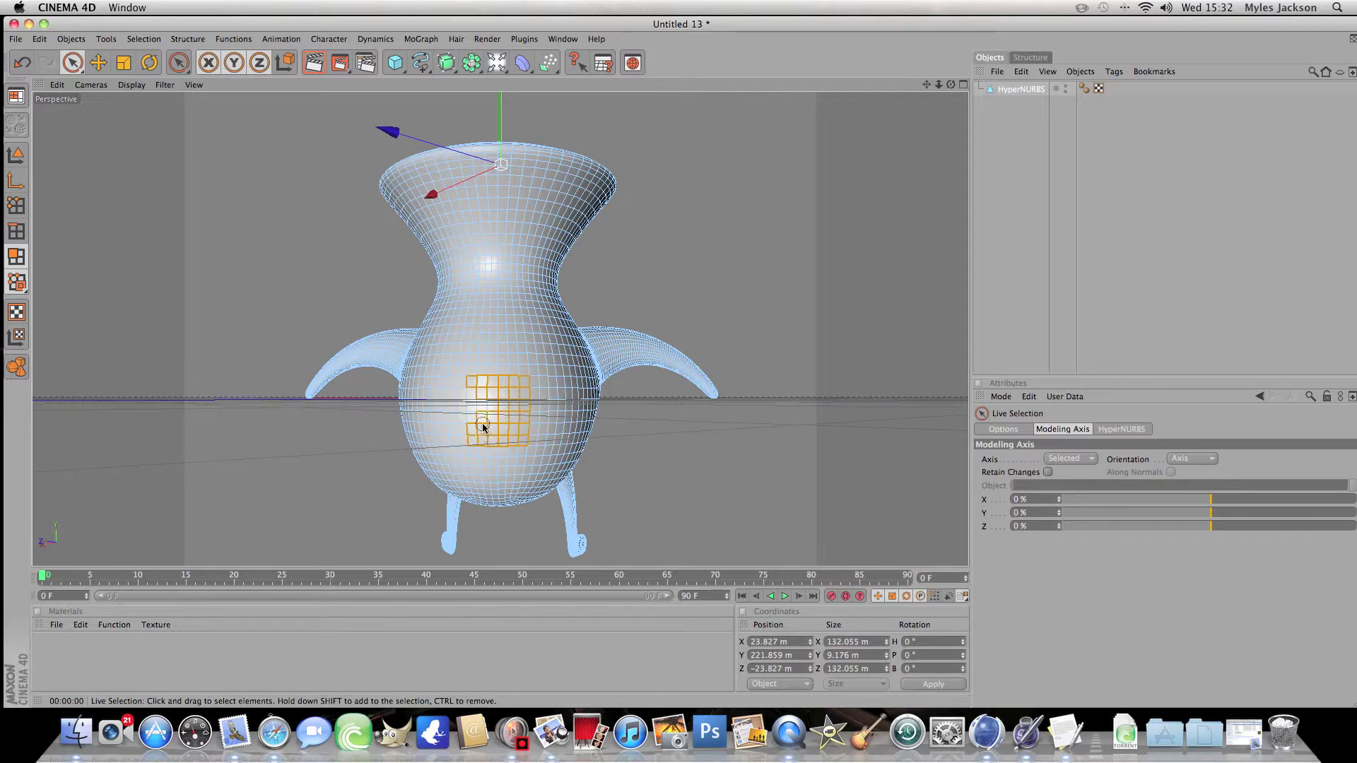
pyautogui.click(480, 400)
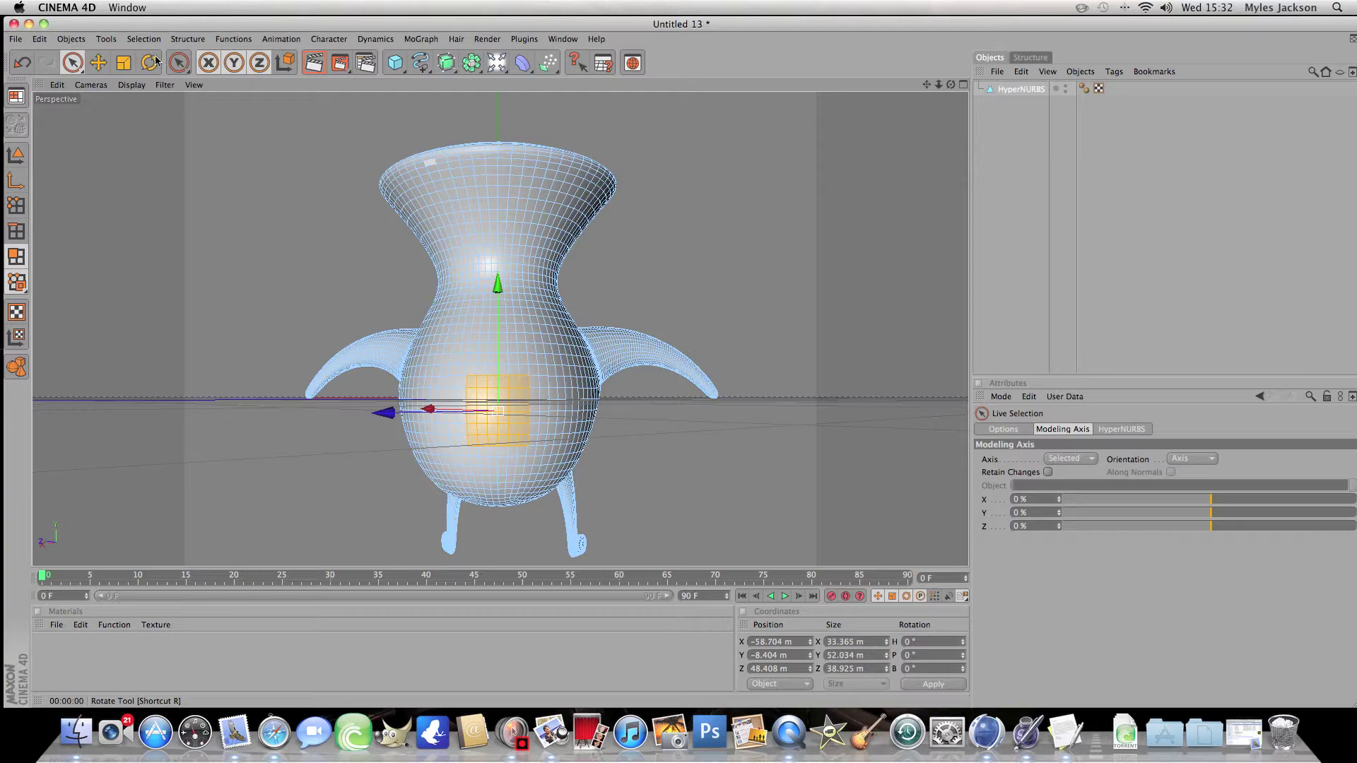
pyautogui.click(178, 64)
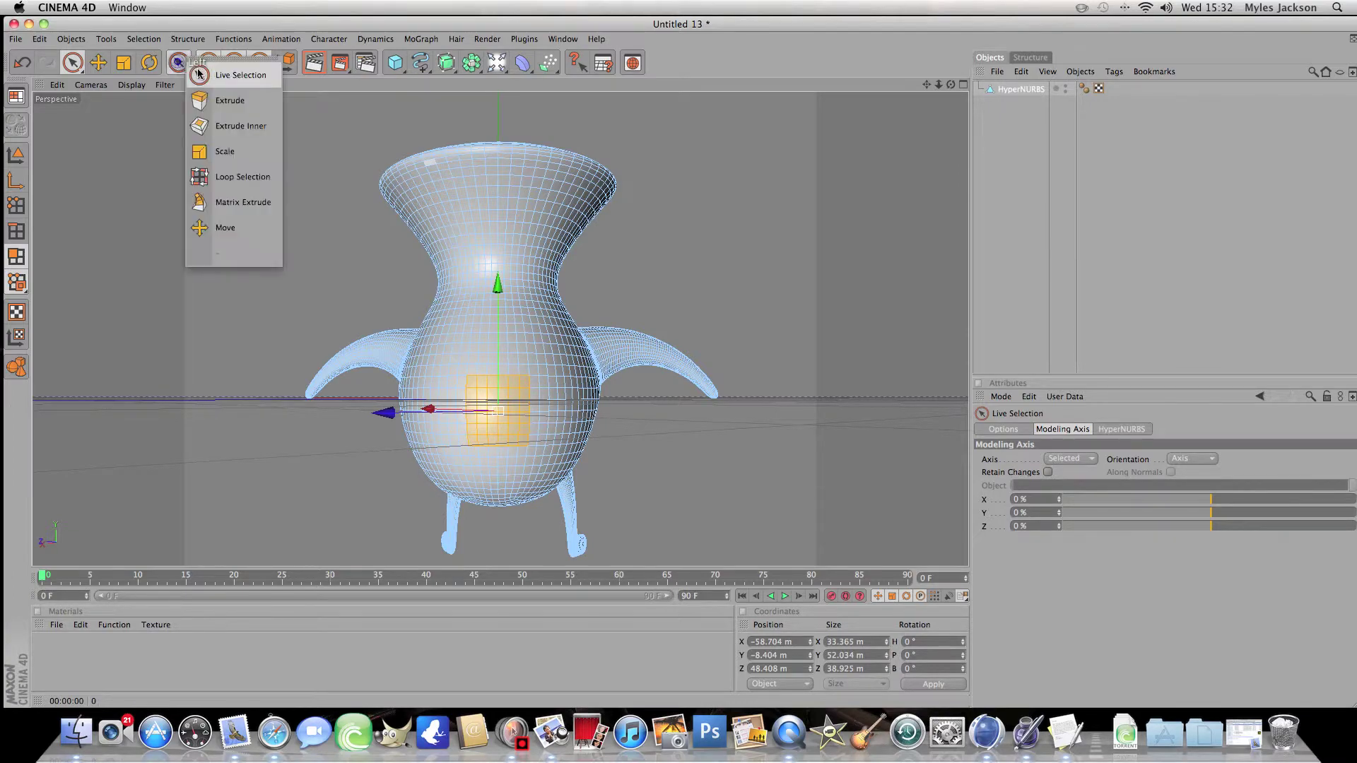
pyautogui.click(249, 209)
pyautogui.moveTo(258, 256); pyautogui.dragTo(680, 364)
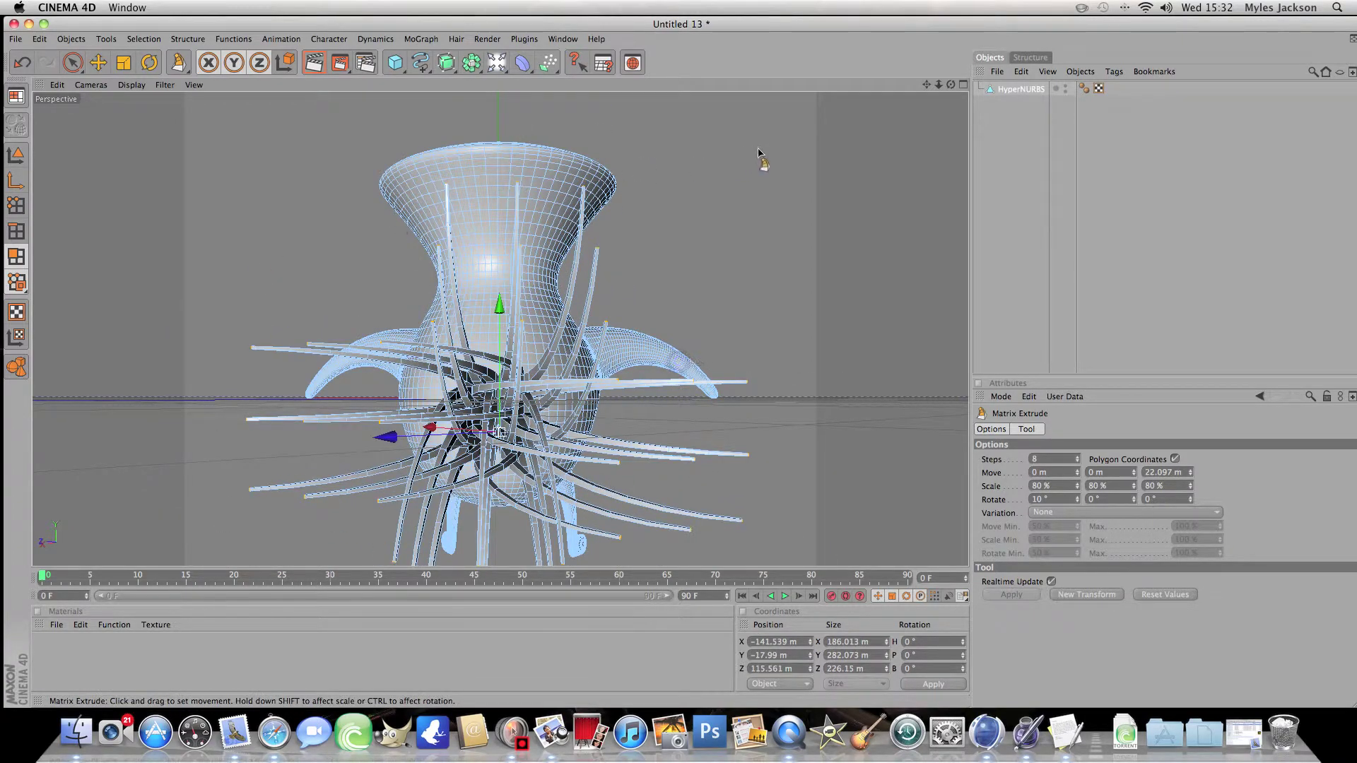
# Nest the creature mesh with its tail strands under a new HyperNURBS object and render the side view.
pyautogui.moveTo(950, 86); pyautogui.dragTo(682, 383)
pyautogui.scroll(-12, 693, 367)
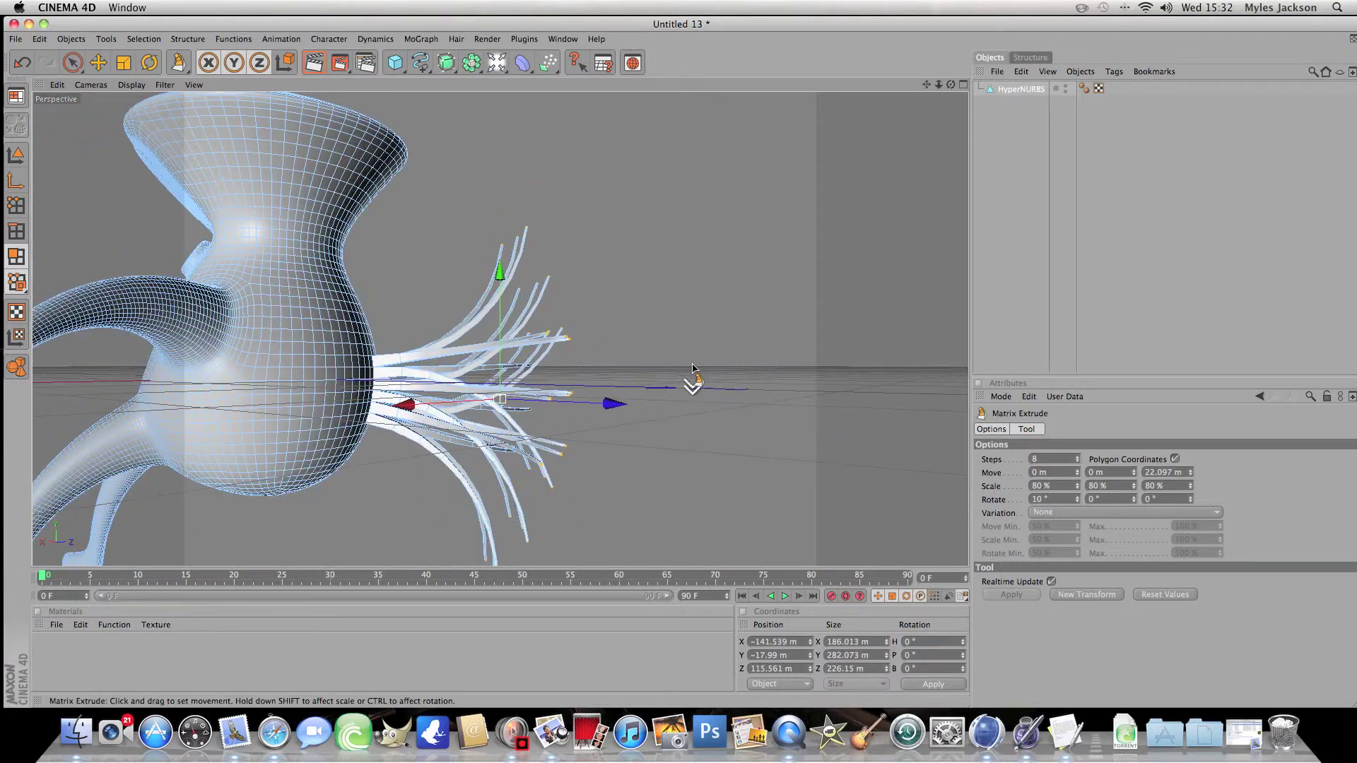
pyautogui.scroll(6, 693, 368)
pyautogui.moveTo(692, 368); pyautogui.dragTo(687, 373)
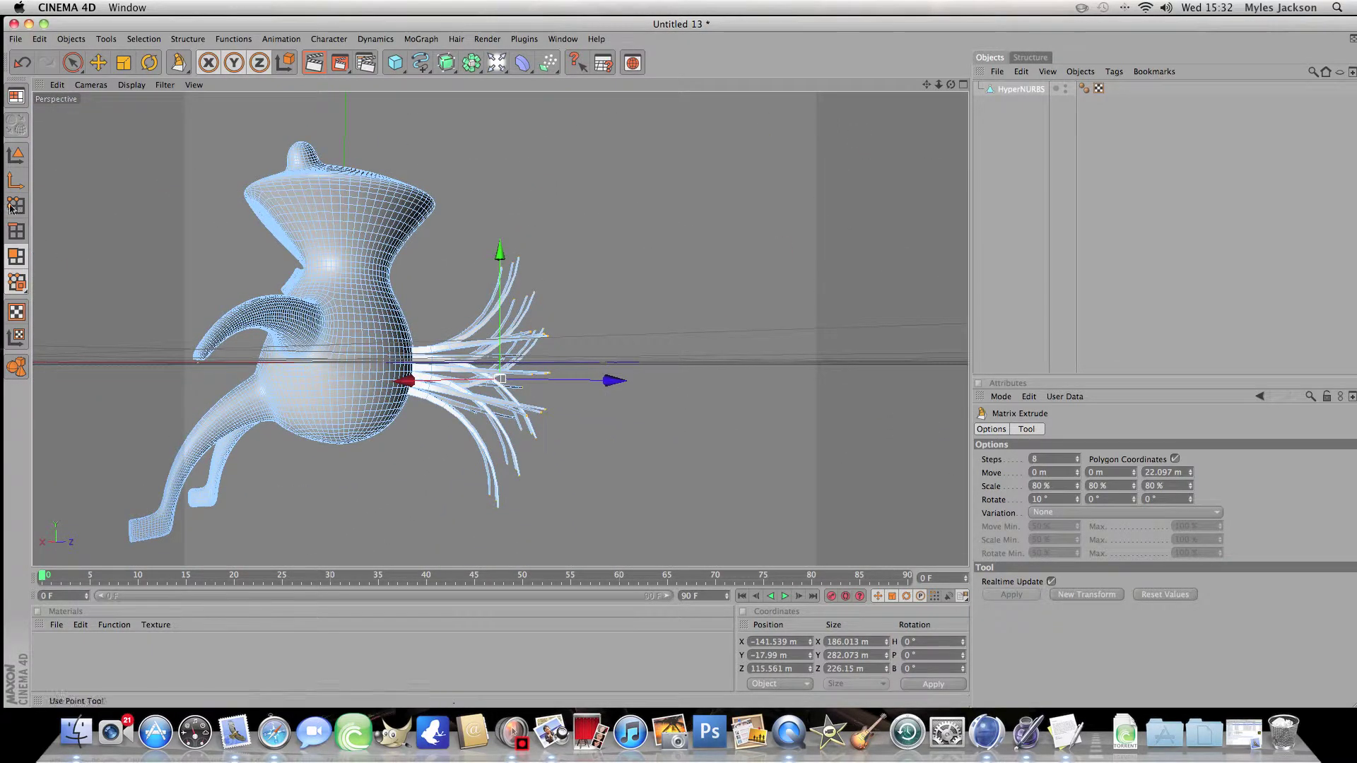
pyautogui.click(446, 62)
pyautogui.moveTo(1020, 98); pyautogui.dragTo(1020, 92)
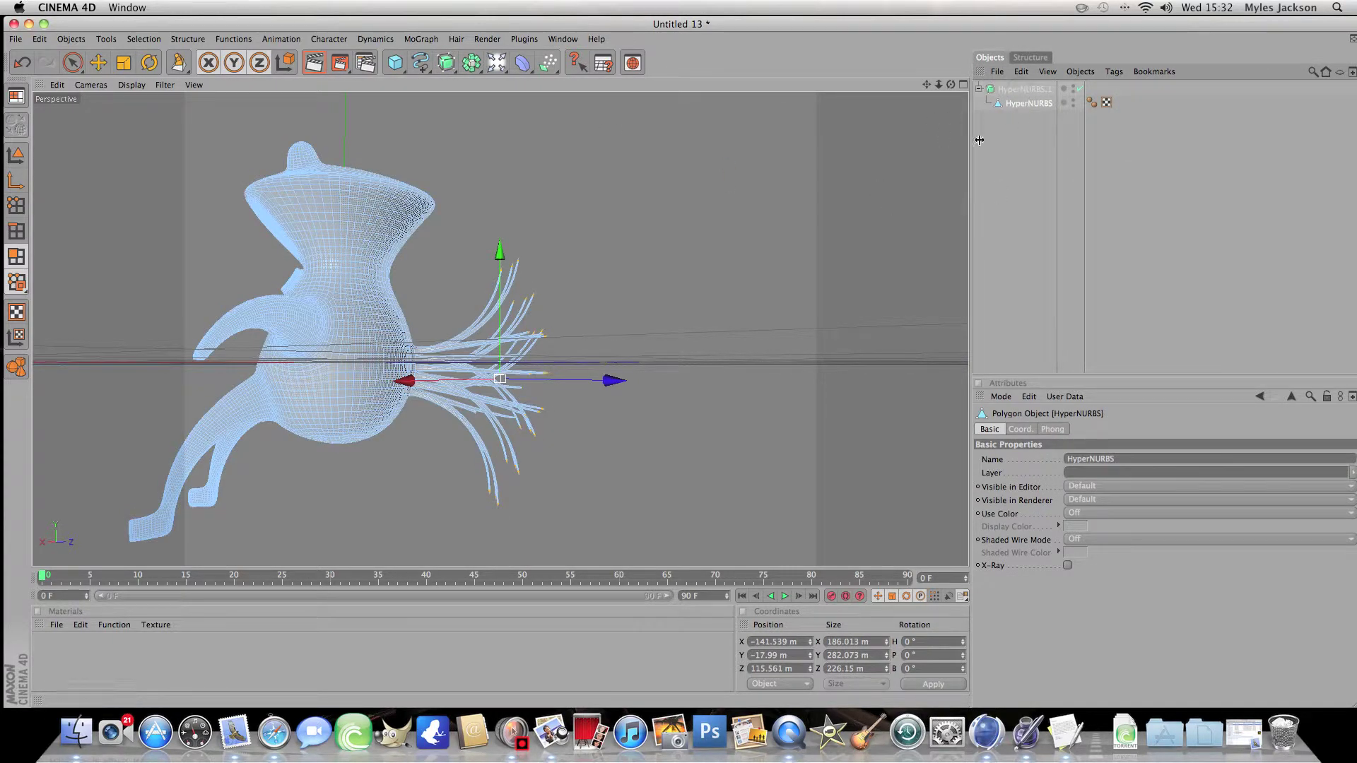
pyautogui.click(313, 64)
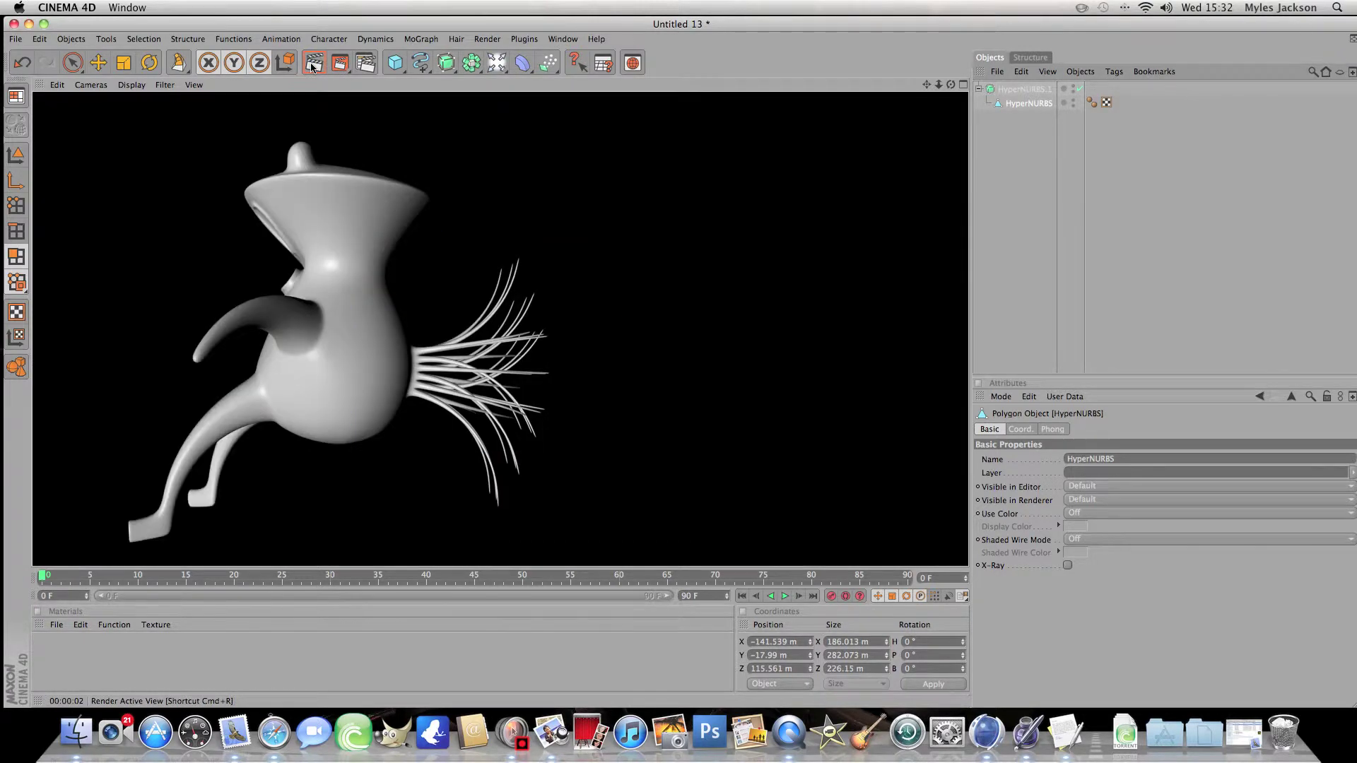
# Examine the smoothed creature and its tail strands from several angles.
pyautogui.click(944, 75)
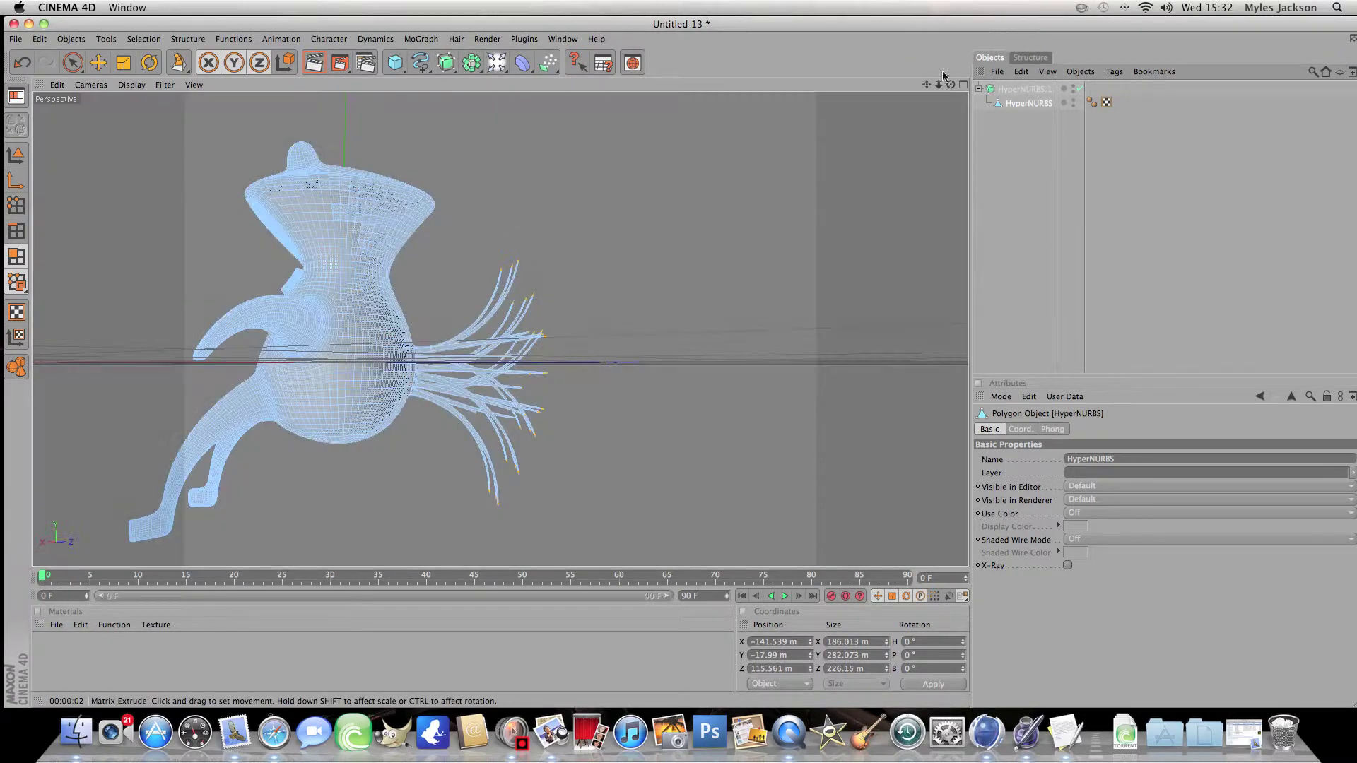
pyautogui.moveTo(947, 85); pyautogui.dragTo(947, 87)
pyautogui.moveTo(823, 84); pyautogui.dragTo(824, 85)
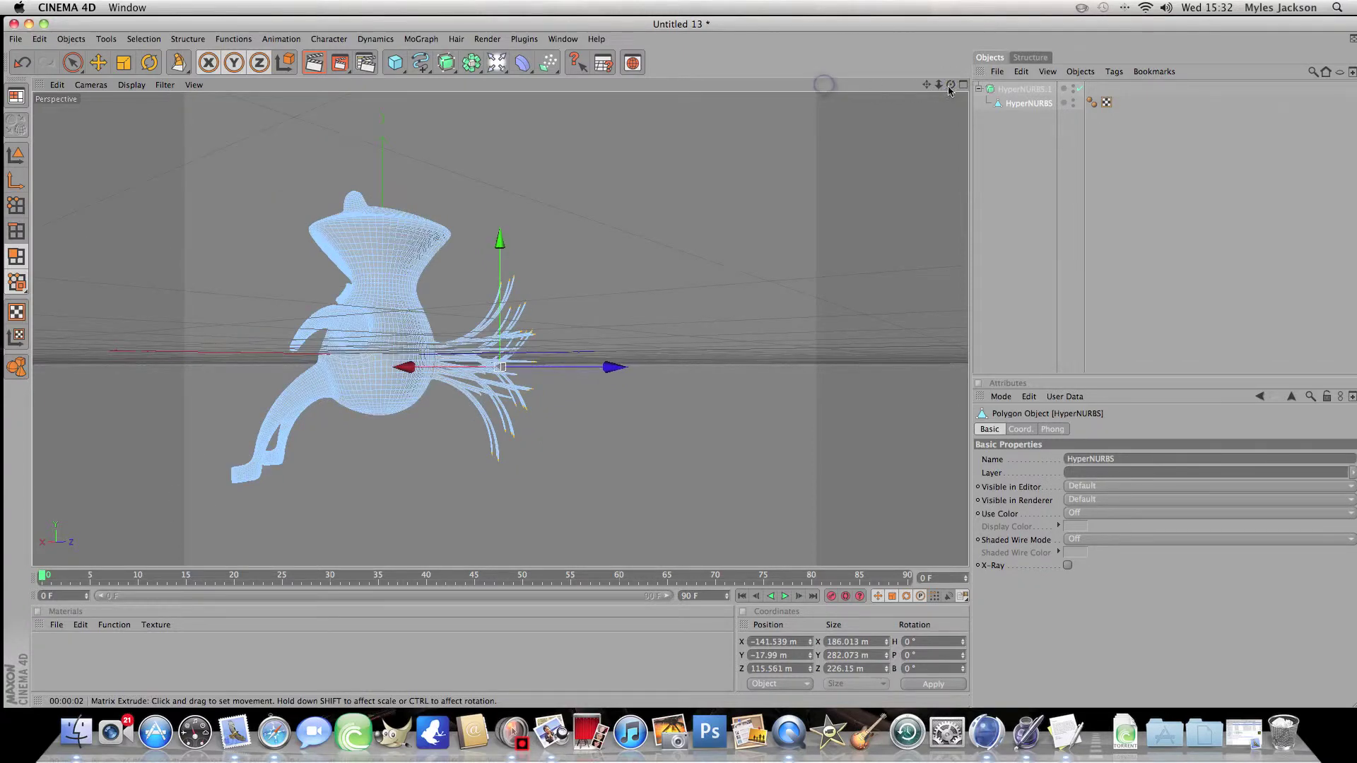
pyautogui.moveTo(948, 85); pyautogui.dragTo(633, 361)
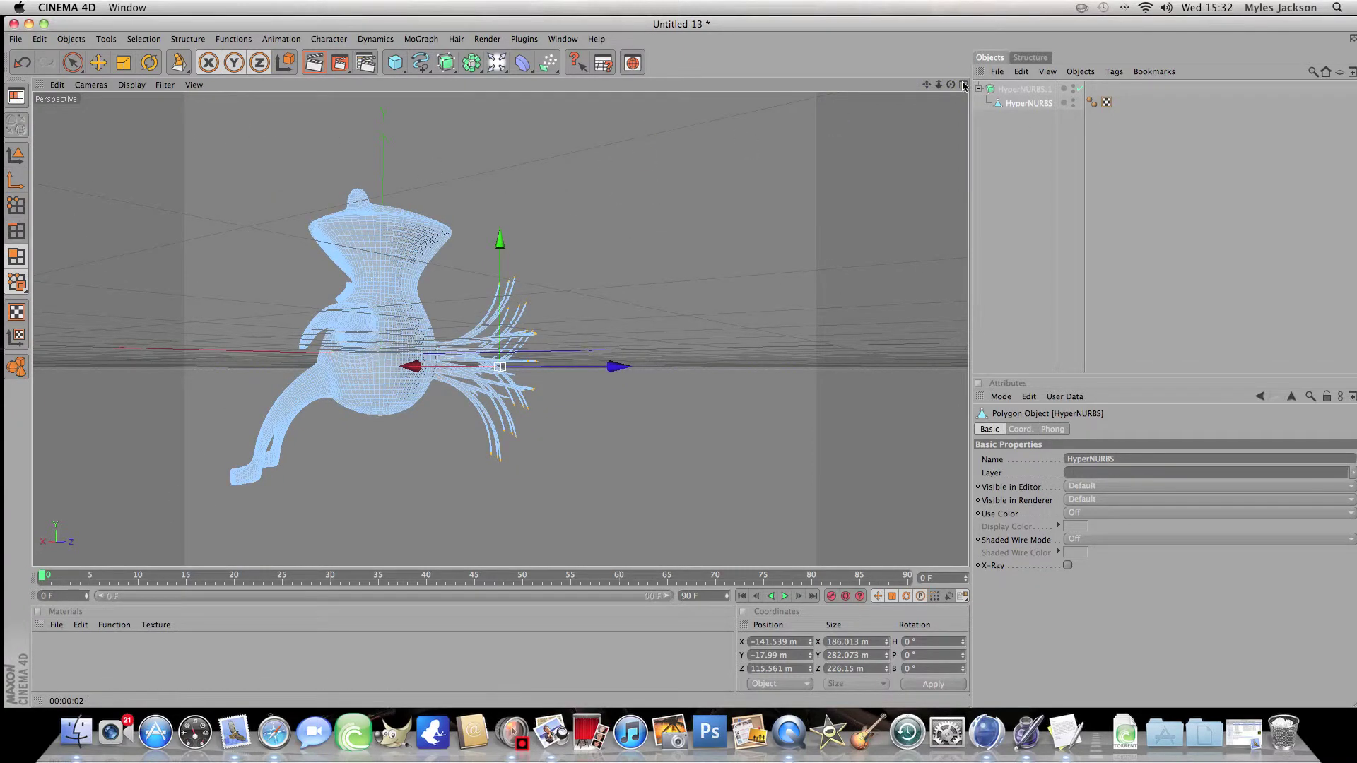
pyautogui.moveTo(949, 90); pyautogui.dragTo(926, 86)
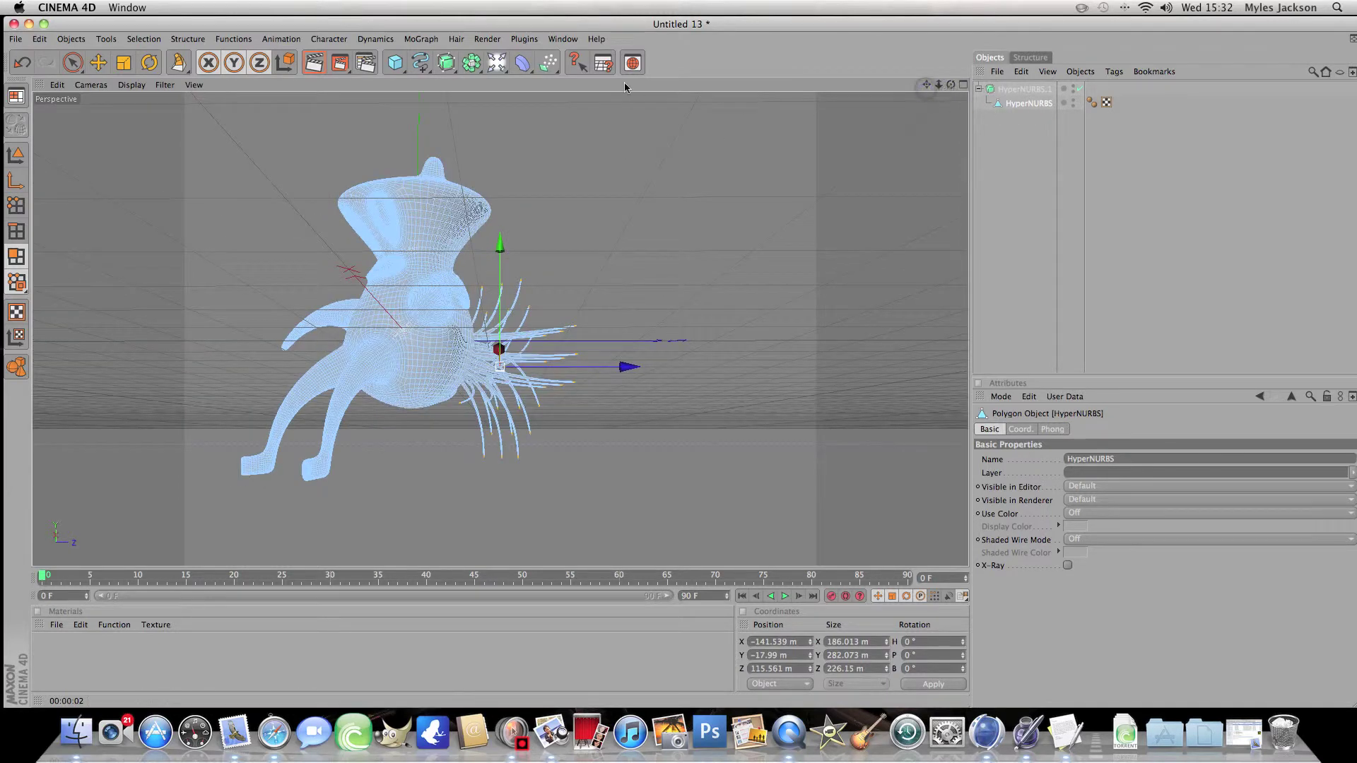
pyautogui.moveTo(951, 85); pyautogui.dragTo(678, 361)
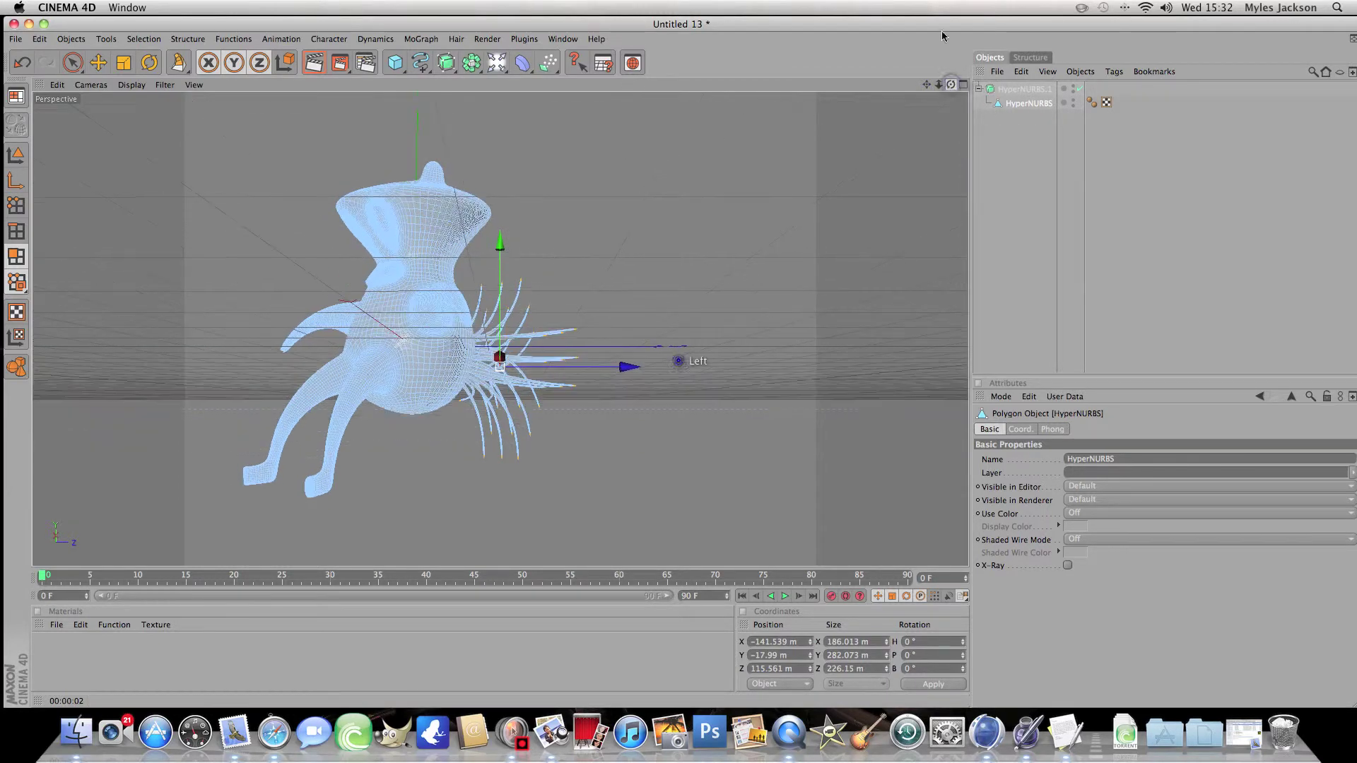
pyautogui.moveTo(951, 83); pyautogui.dragTo(667, 319)
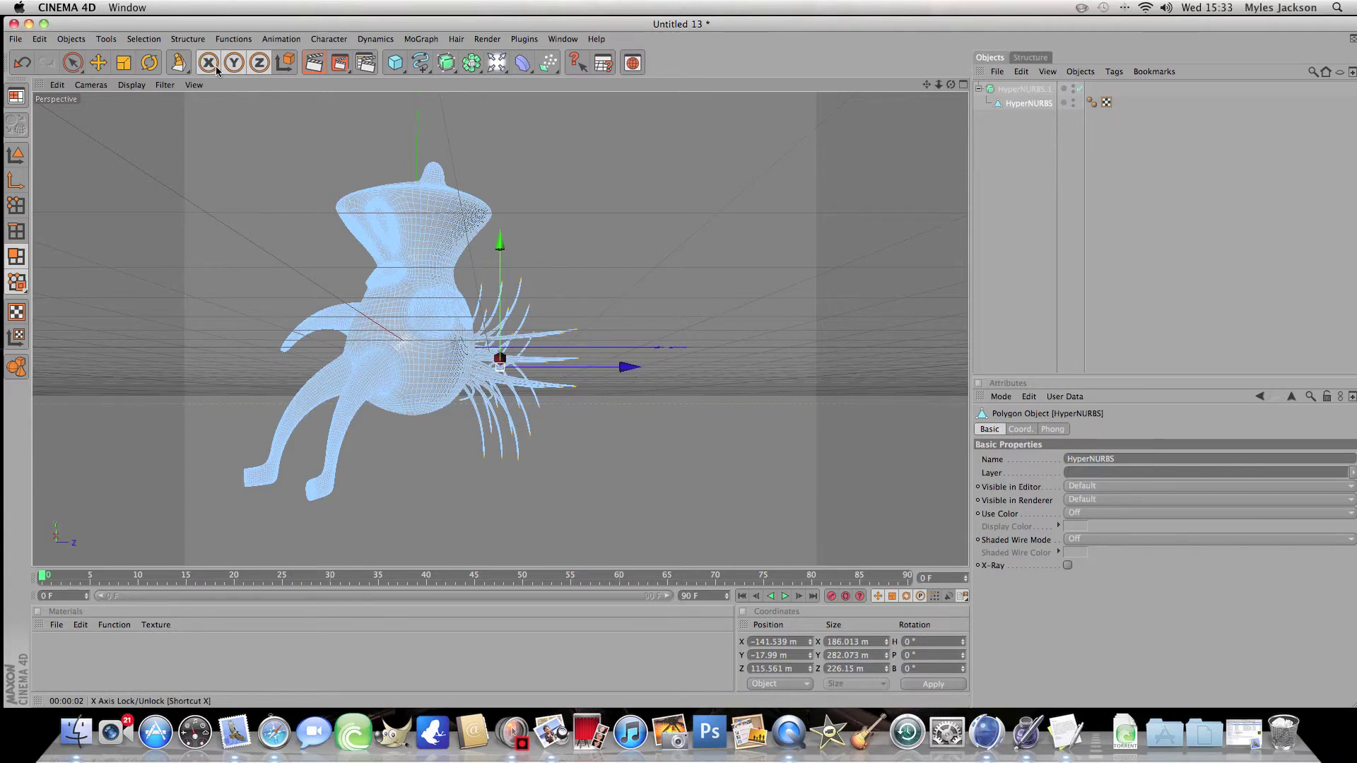
pyautogui.click(29, 25)
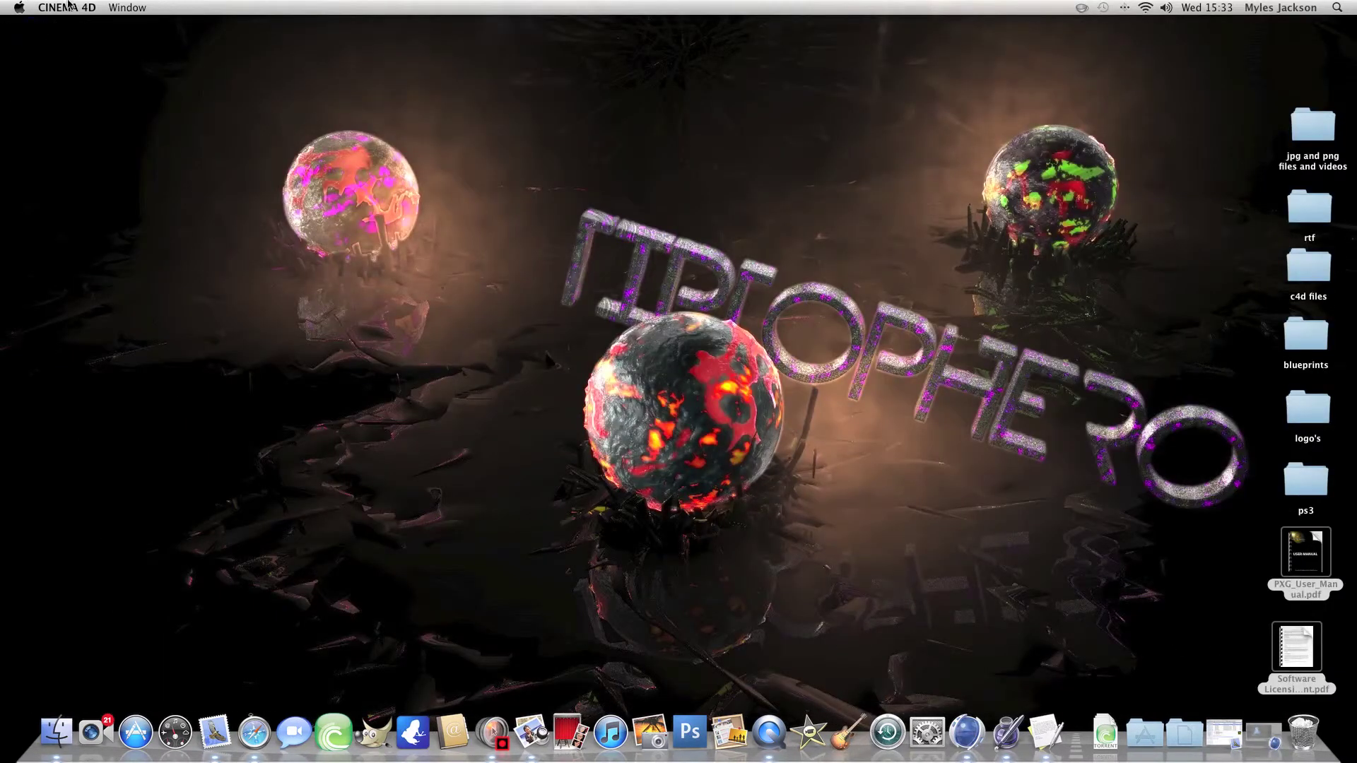
pyautogui.click(494, 731)
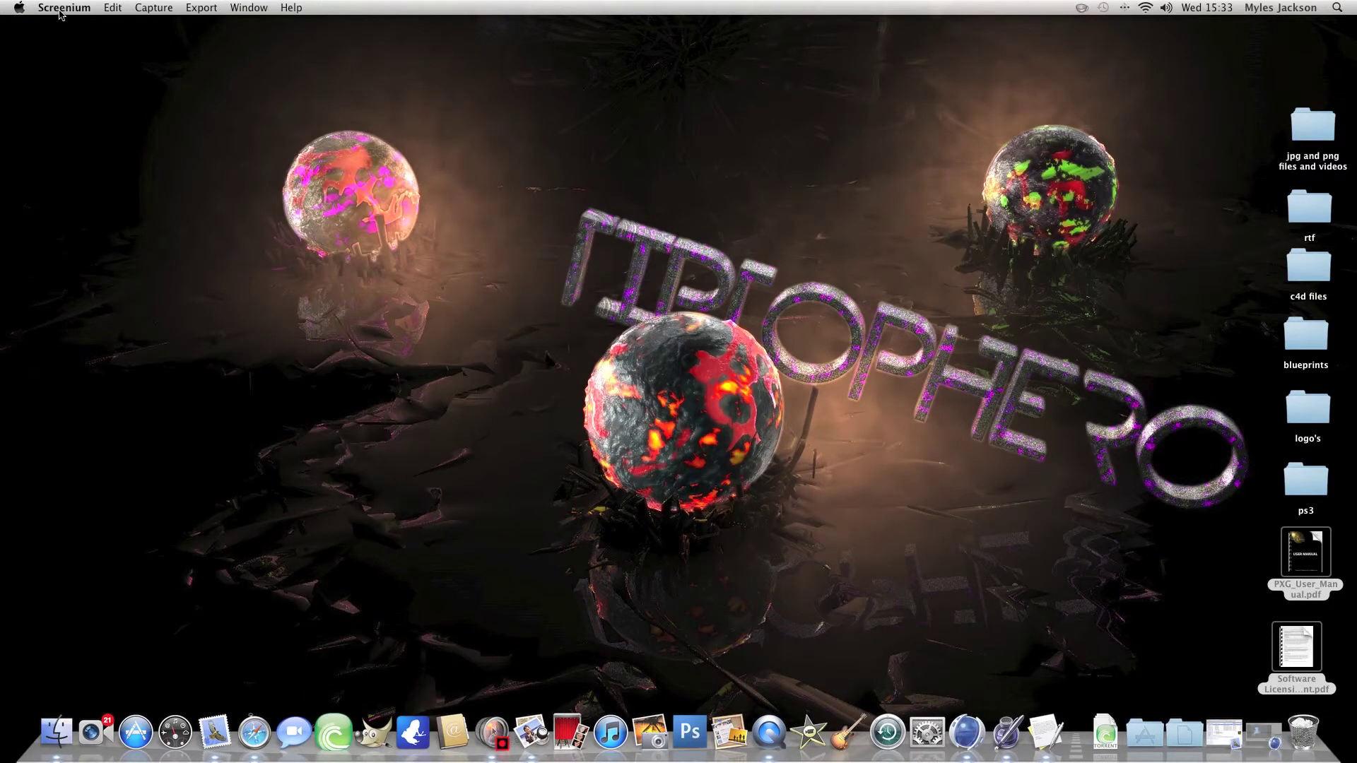
pyautogui.click(150, 8)
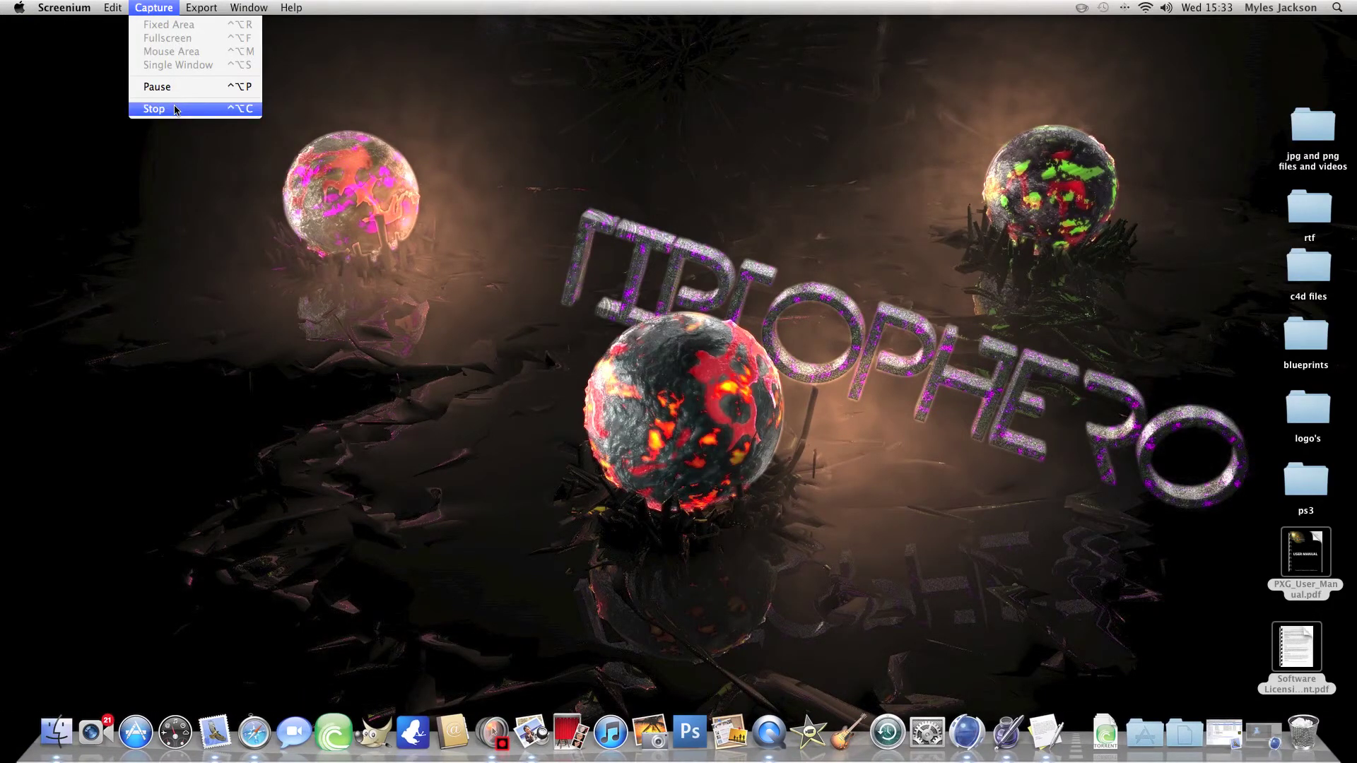